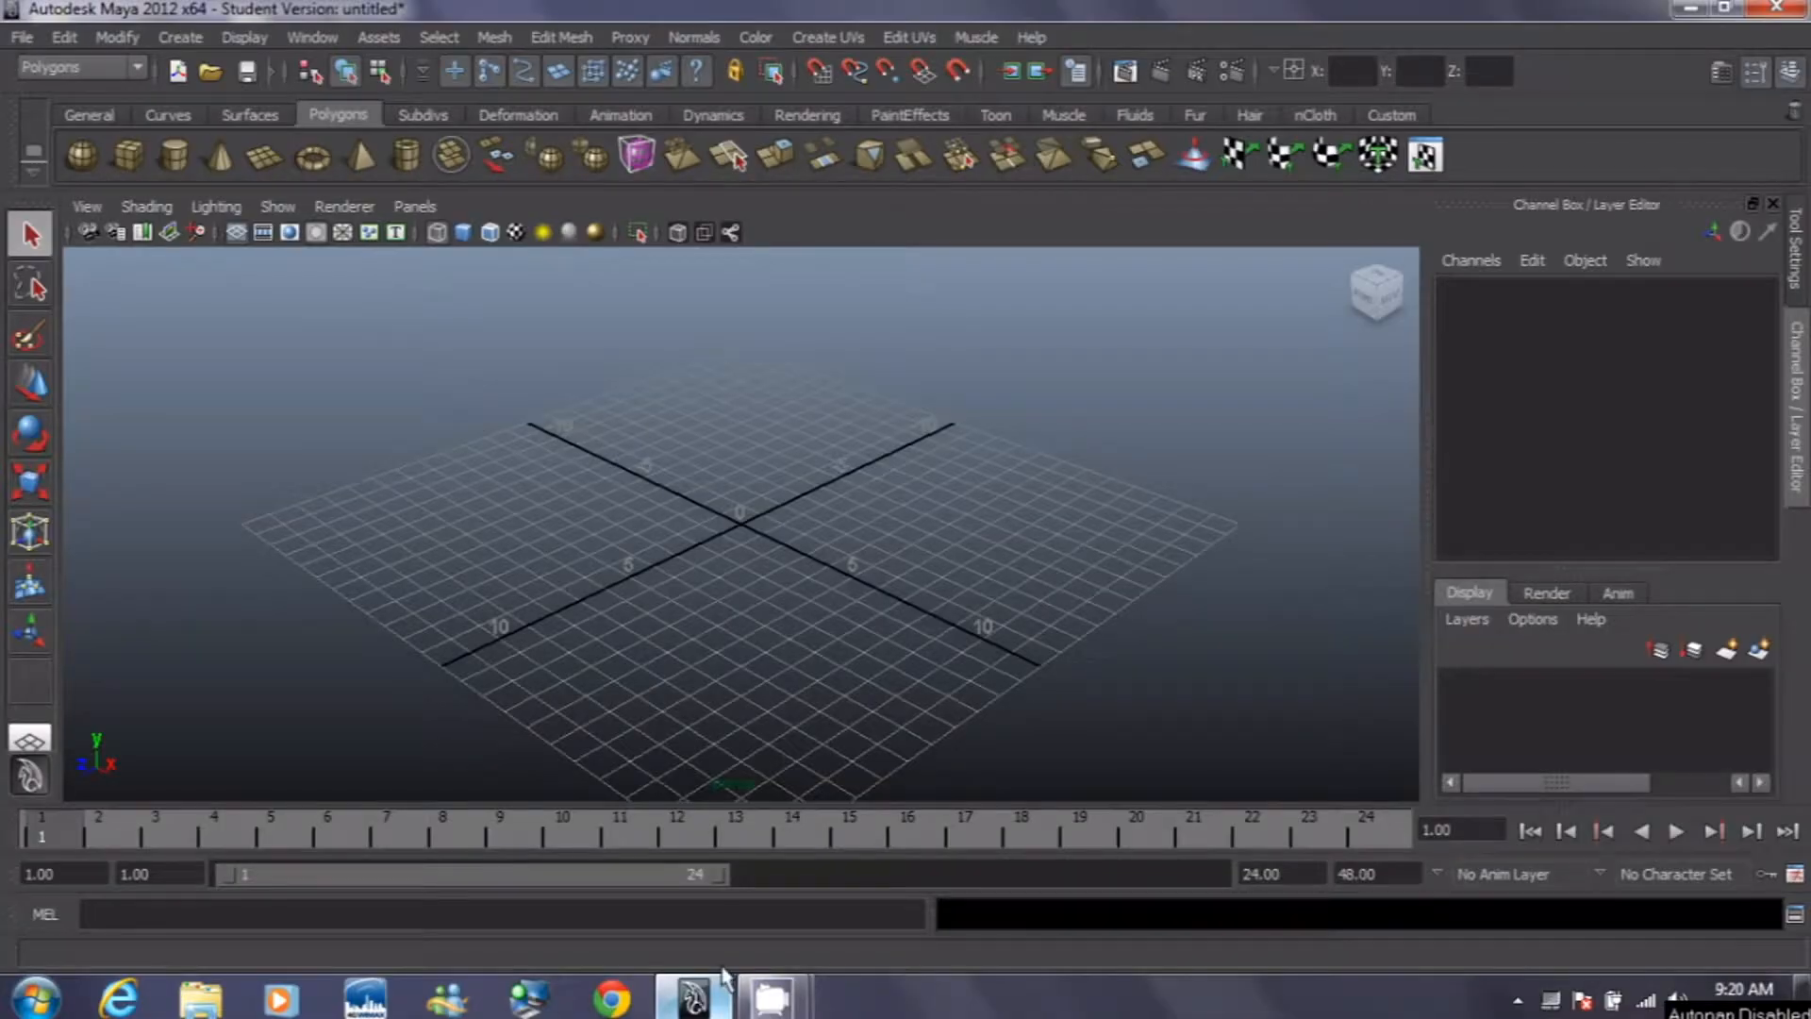
Step: Set the project to the protoss folder inside the final project folder under Documents on drive E
{"action": "left_click", "coordinate": [21, 38]}
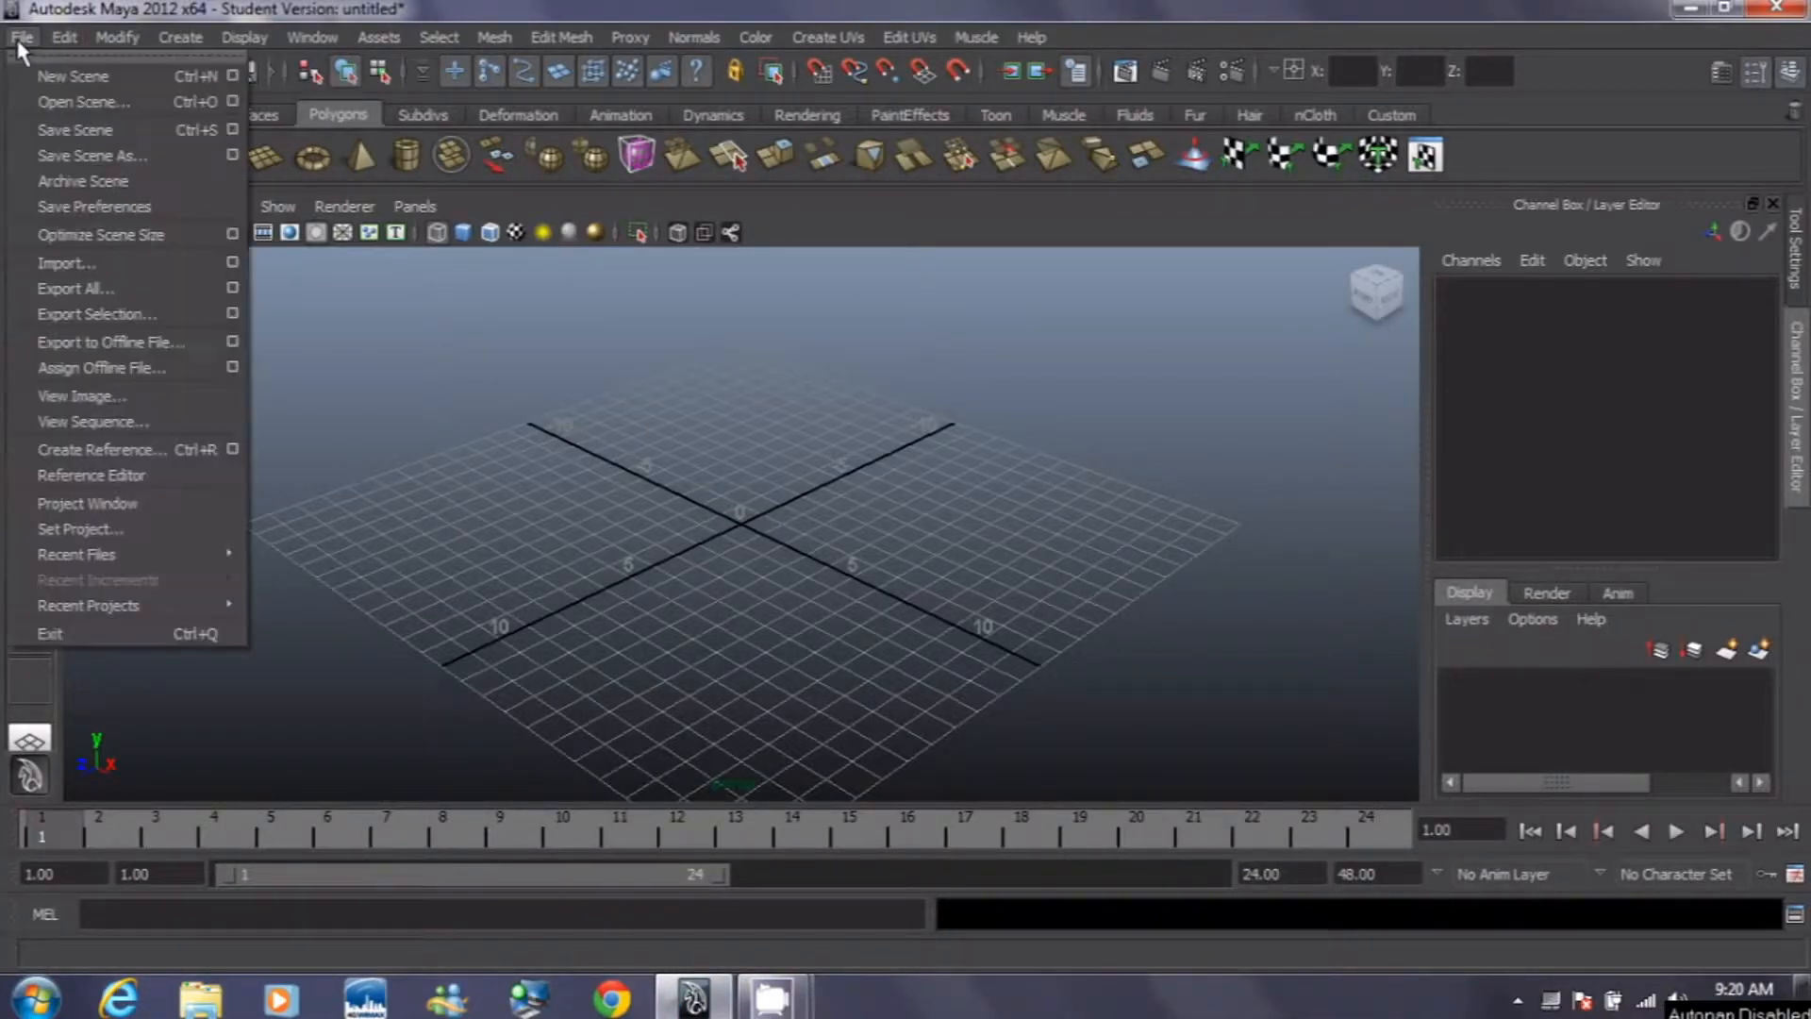
{"action": "left_click", "coordinate": [115, 529]}
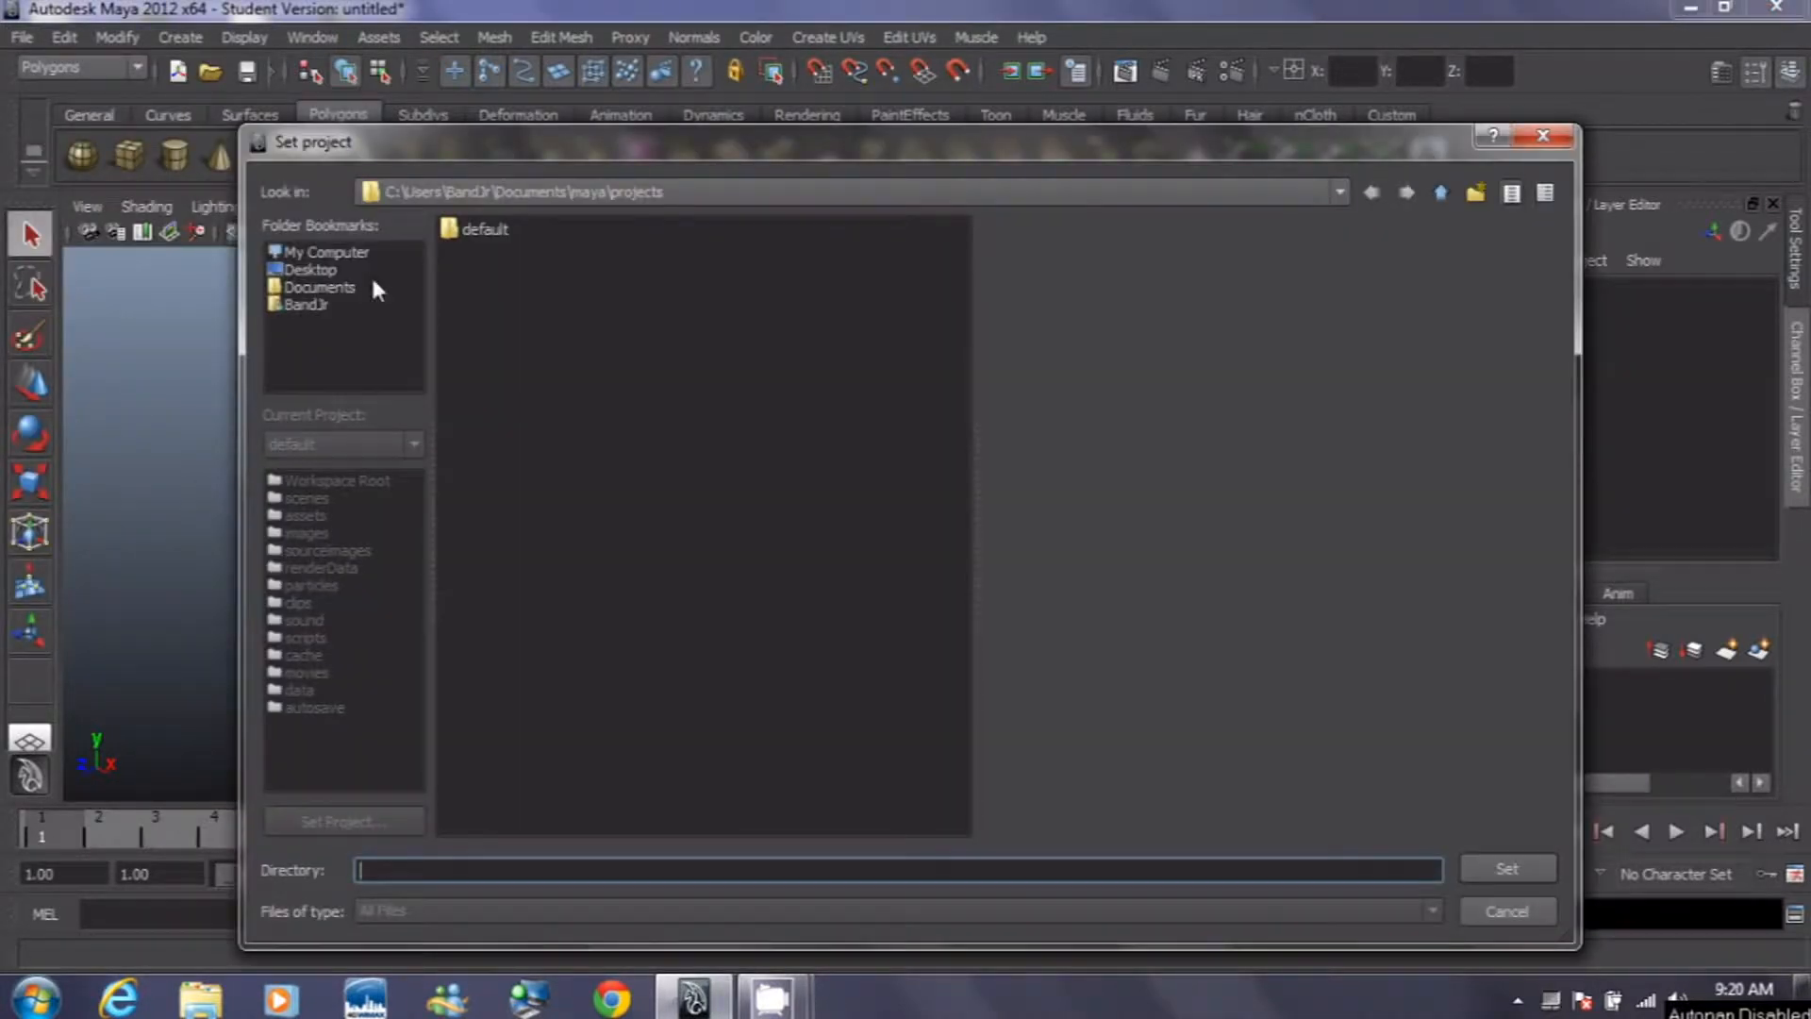
{"action": "left_click", "coordinate": [351, 253]}
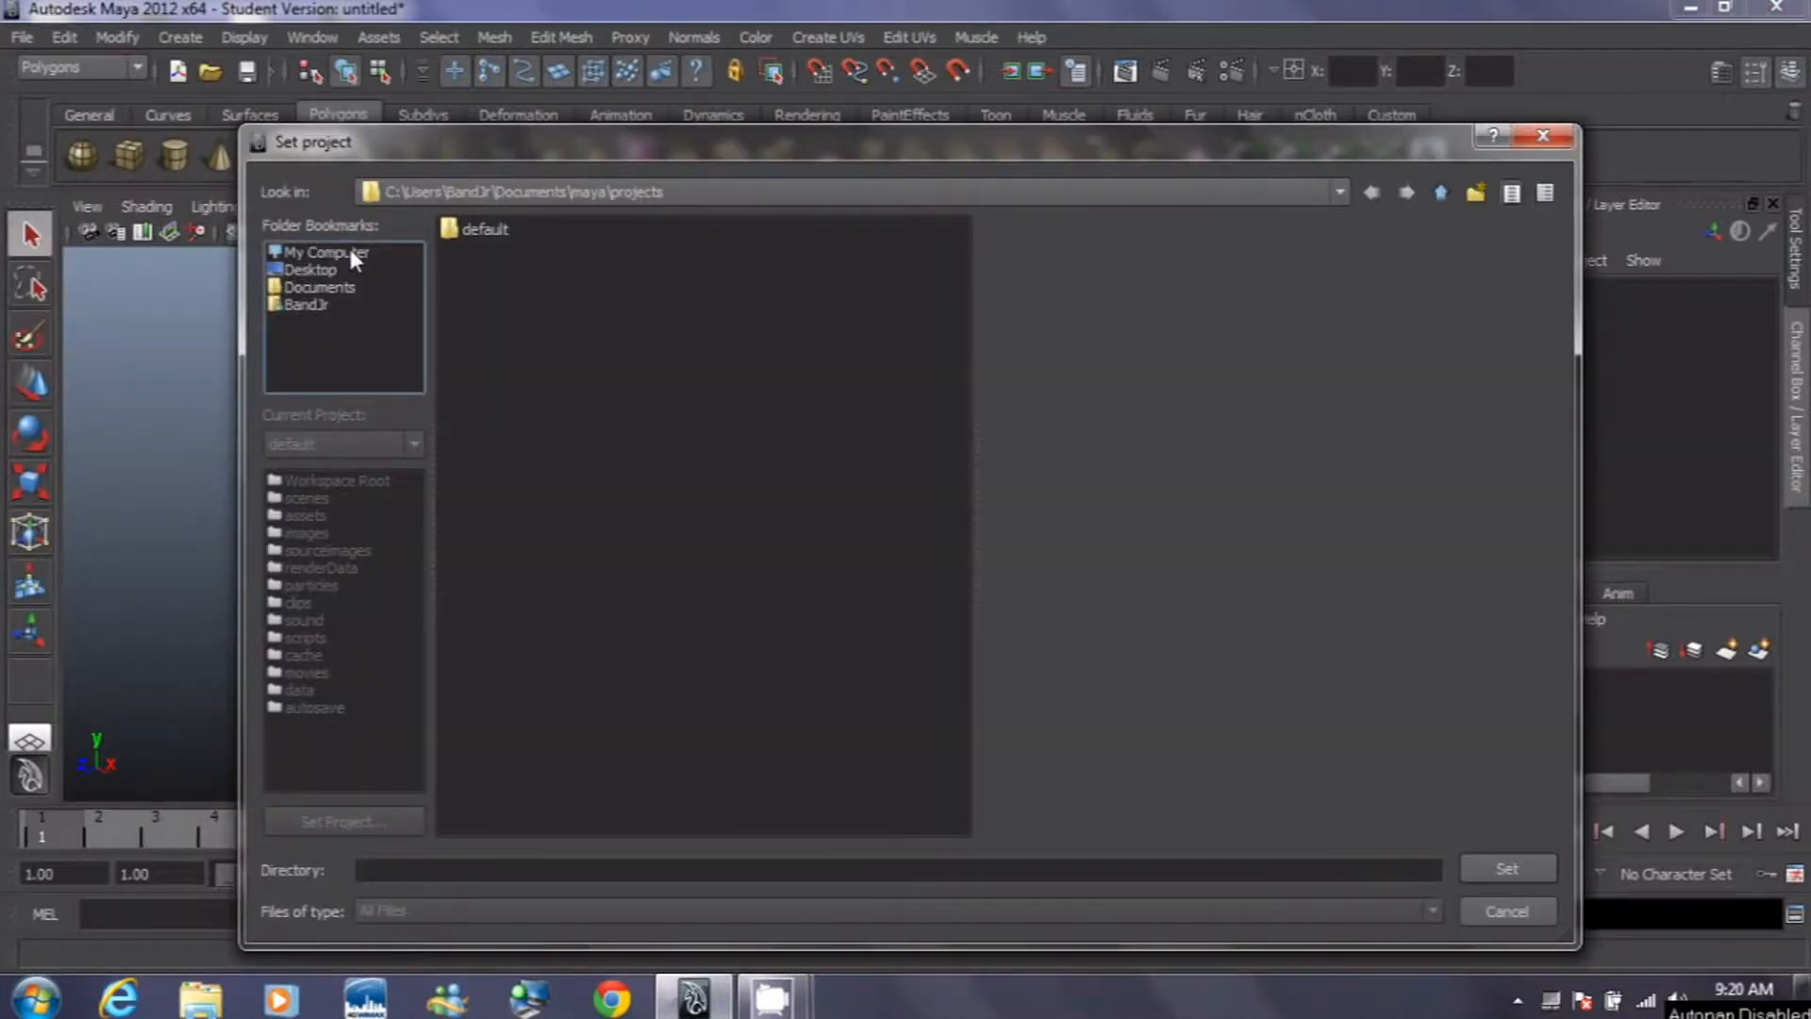
{"action": "double_click", "coordinate": [488, 273]}
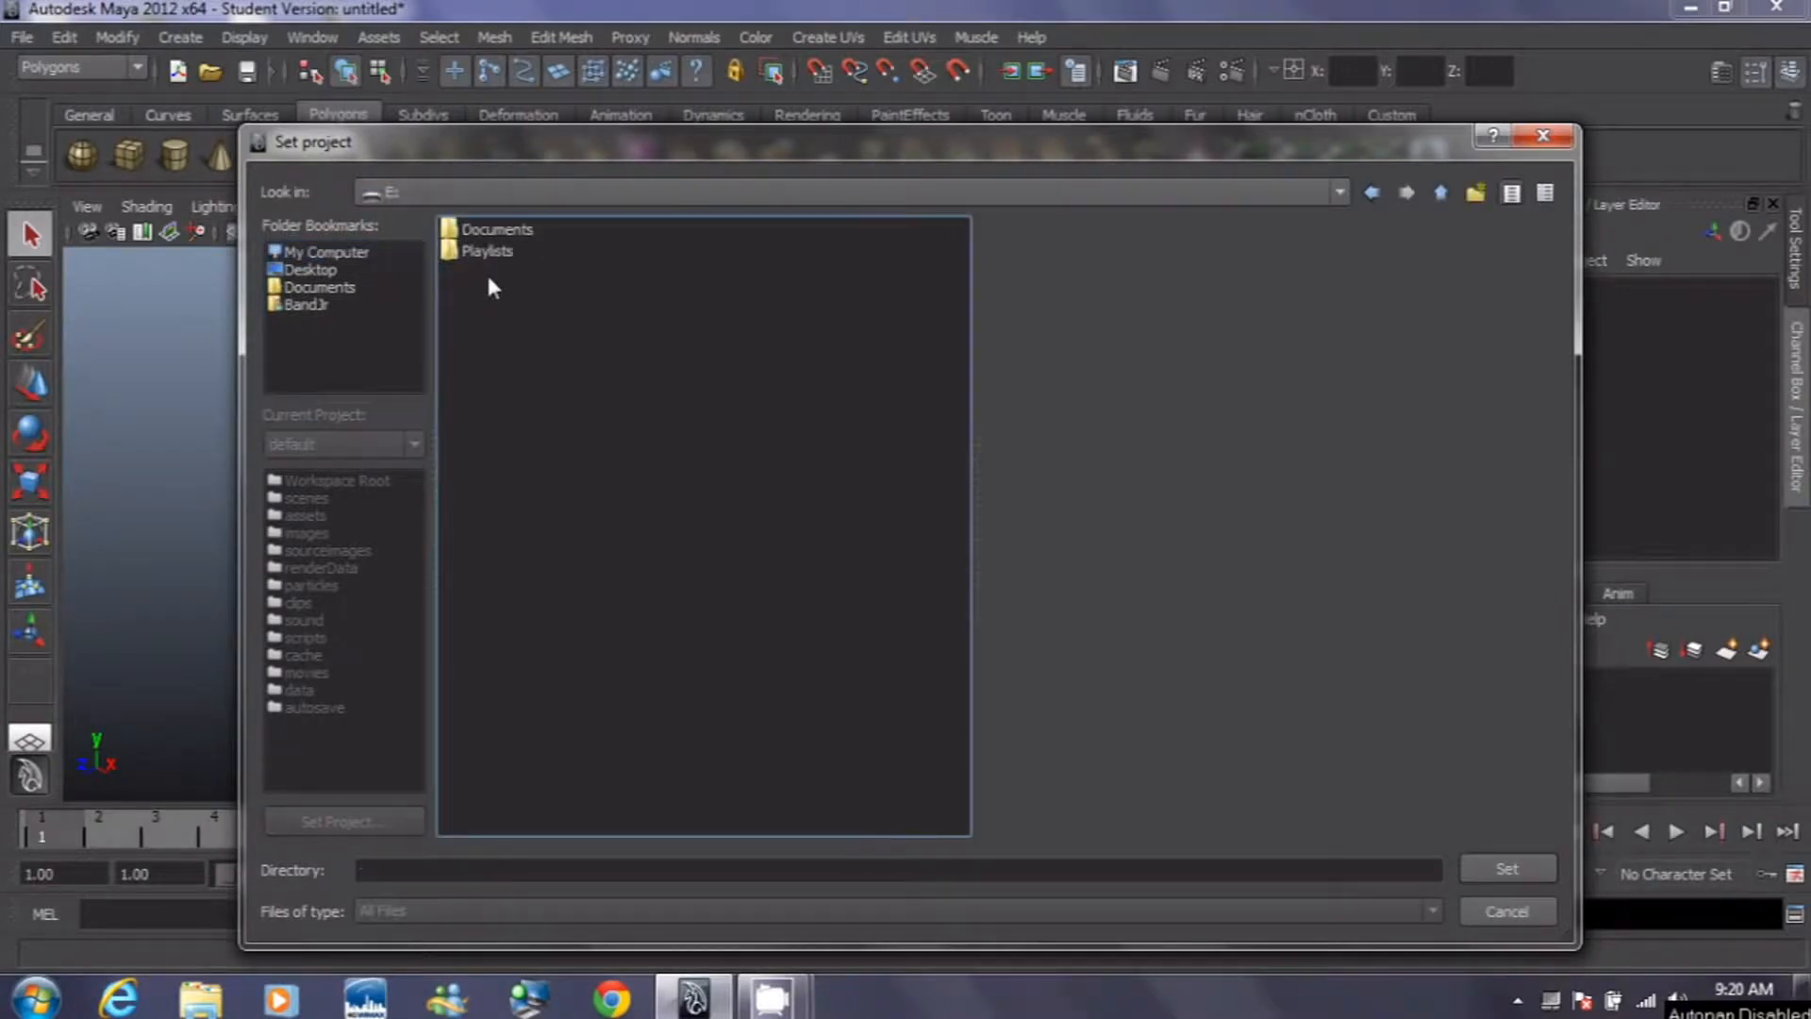
{"action": "double_click", "coordinate": [489, 231]}
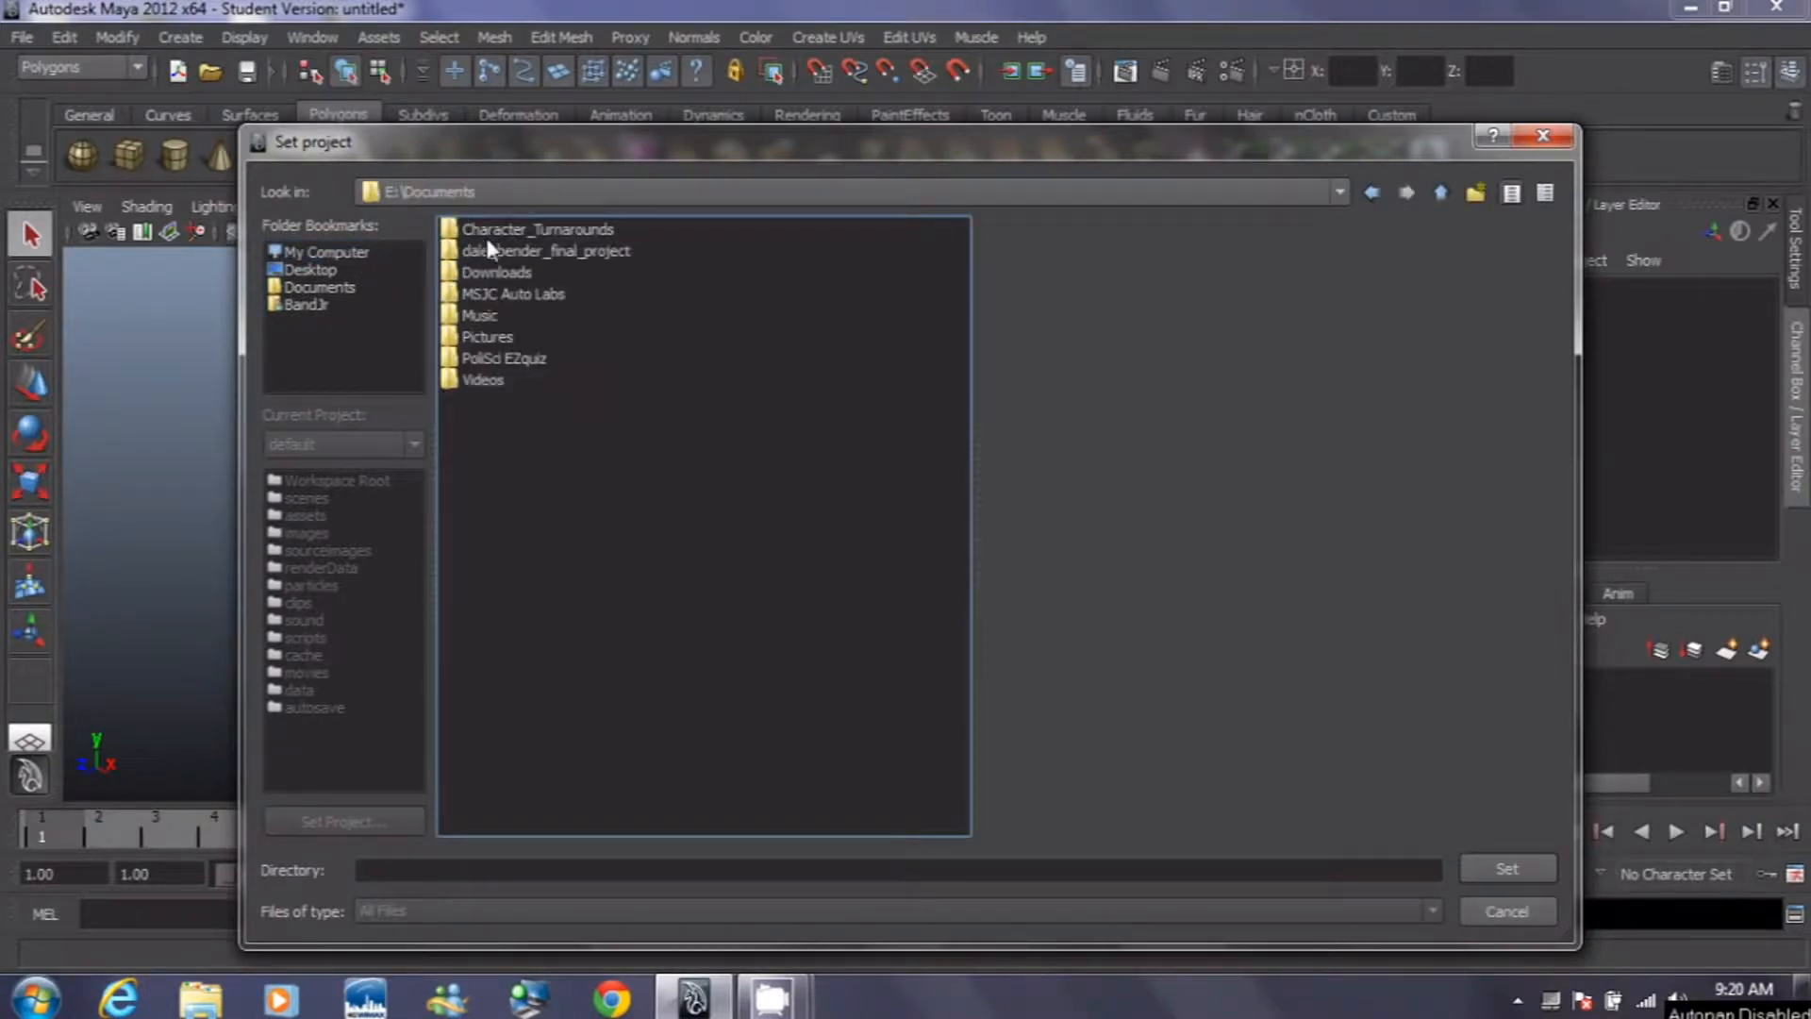
{"action": "double_click", "coordinate": [491, 247]}
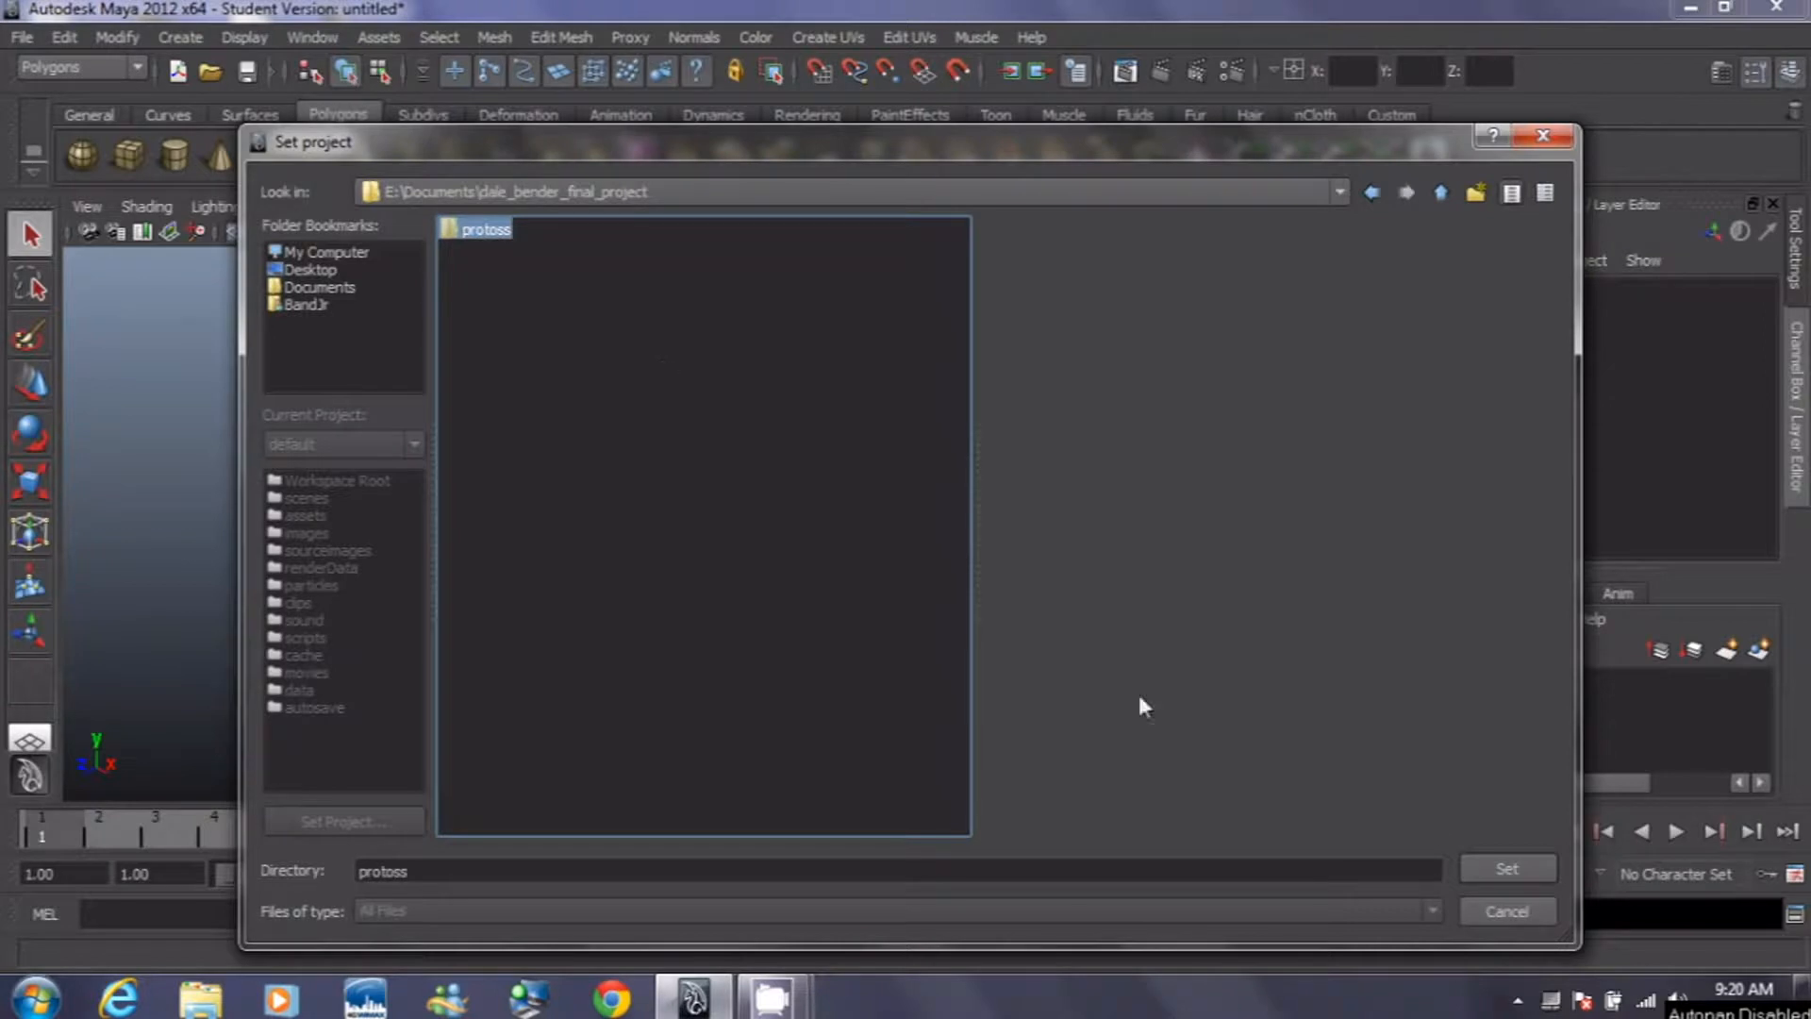
{"action": "left_click", "coordinate": [1501, 865]}
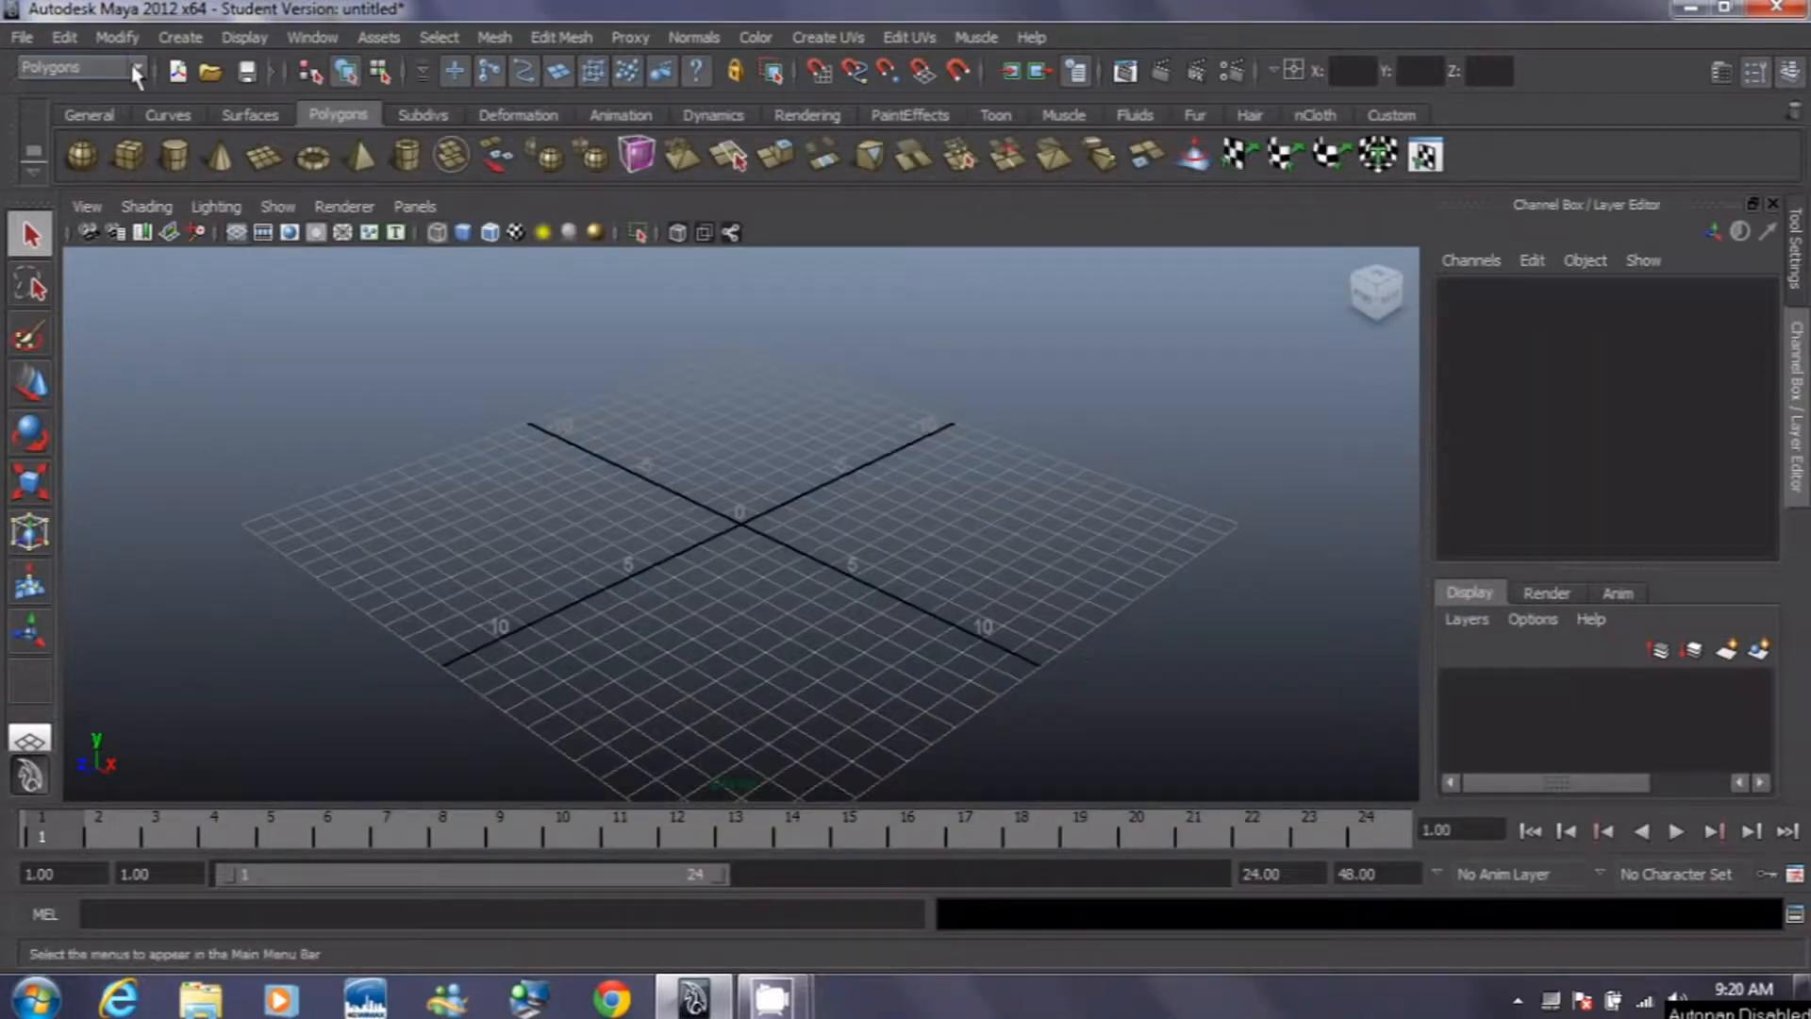
Step: Open the scene arm_leg_joints_final_deform.mb from the project's scenes folder
{"action": "left_click", "coordinate": [24, 39]}
{"action": "left_click", "coordinate": [89, 112]}
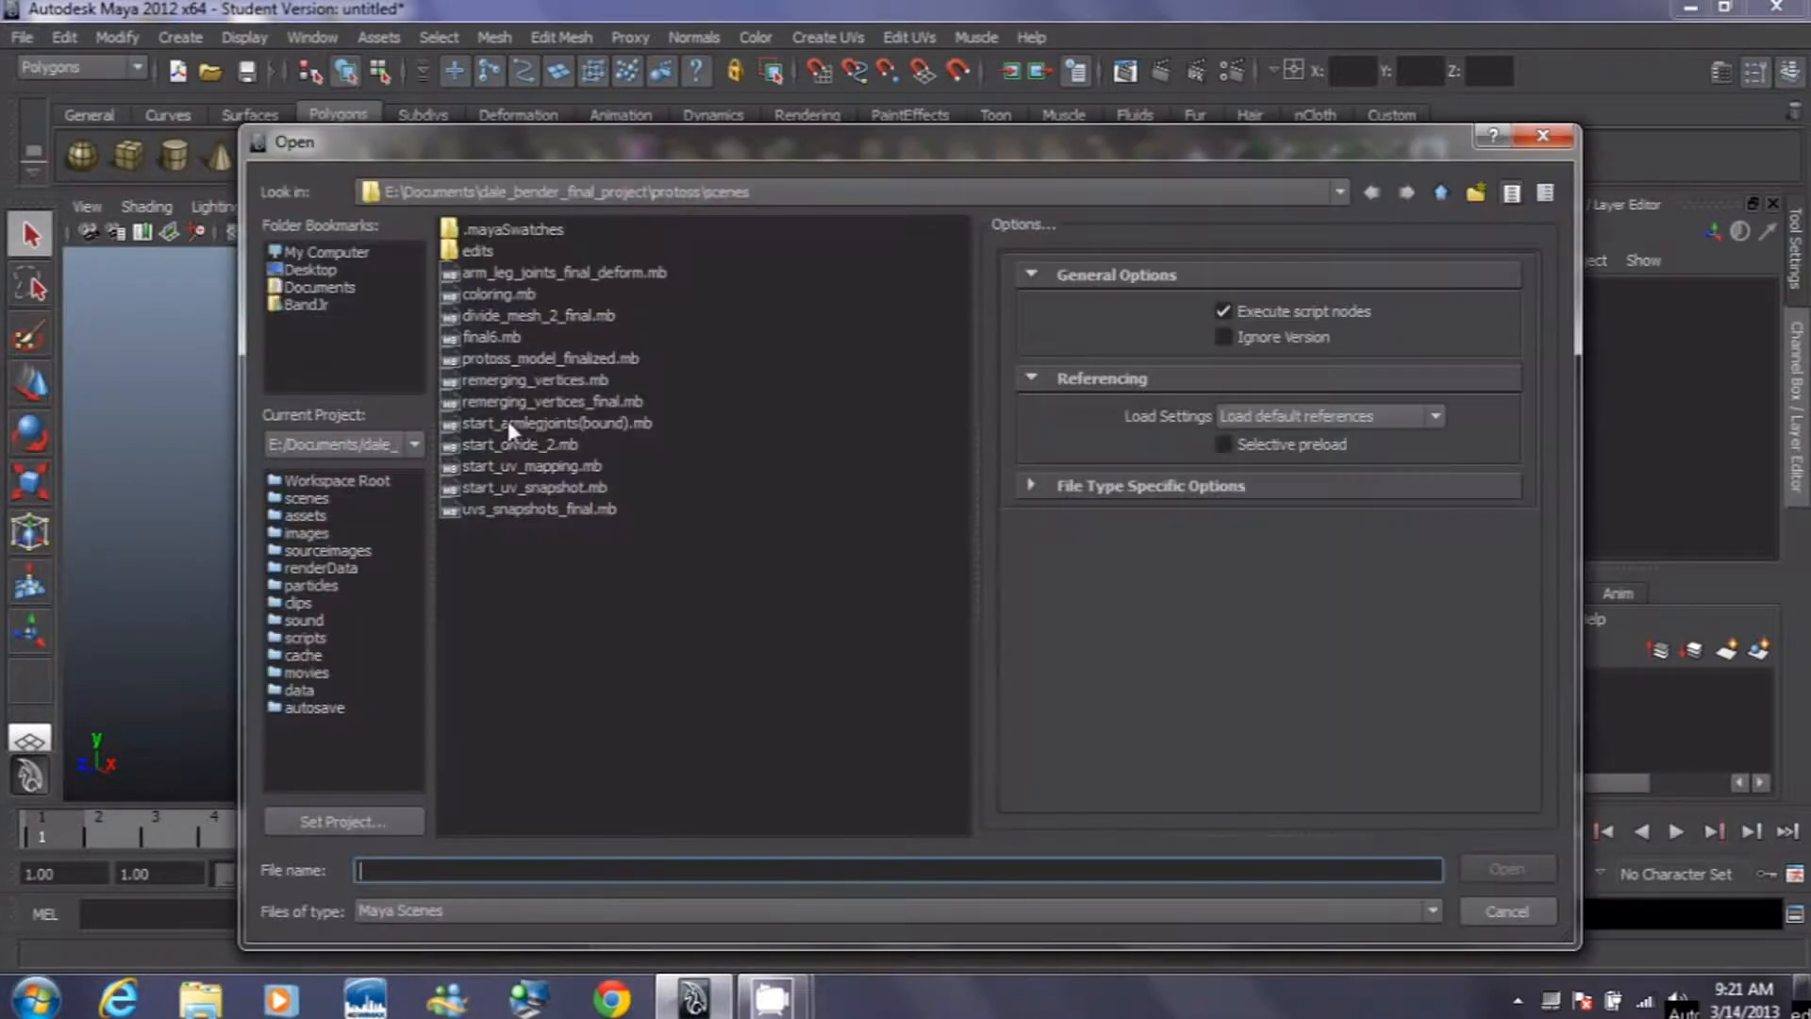
{"action": "left_click", "coordinate": [587, 273]}
{"action": "left_click", "coordinate": [1504, 868]}
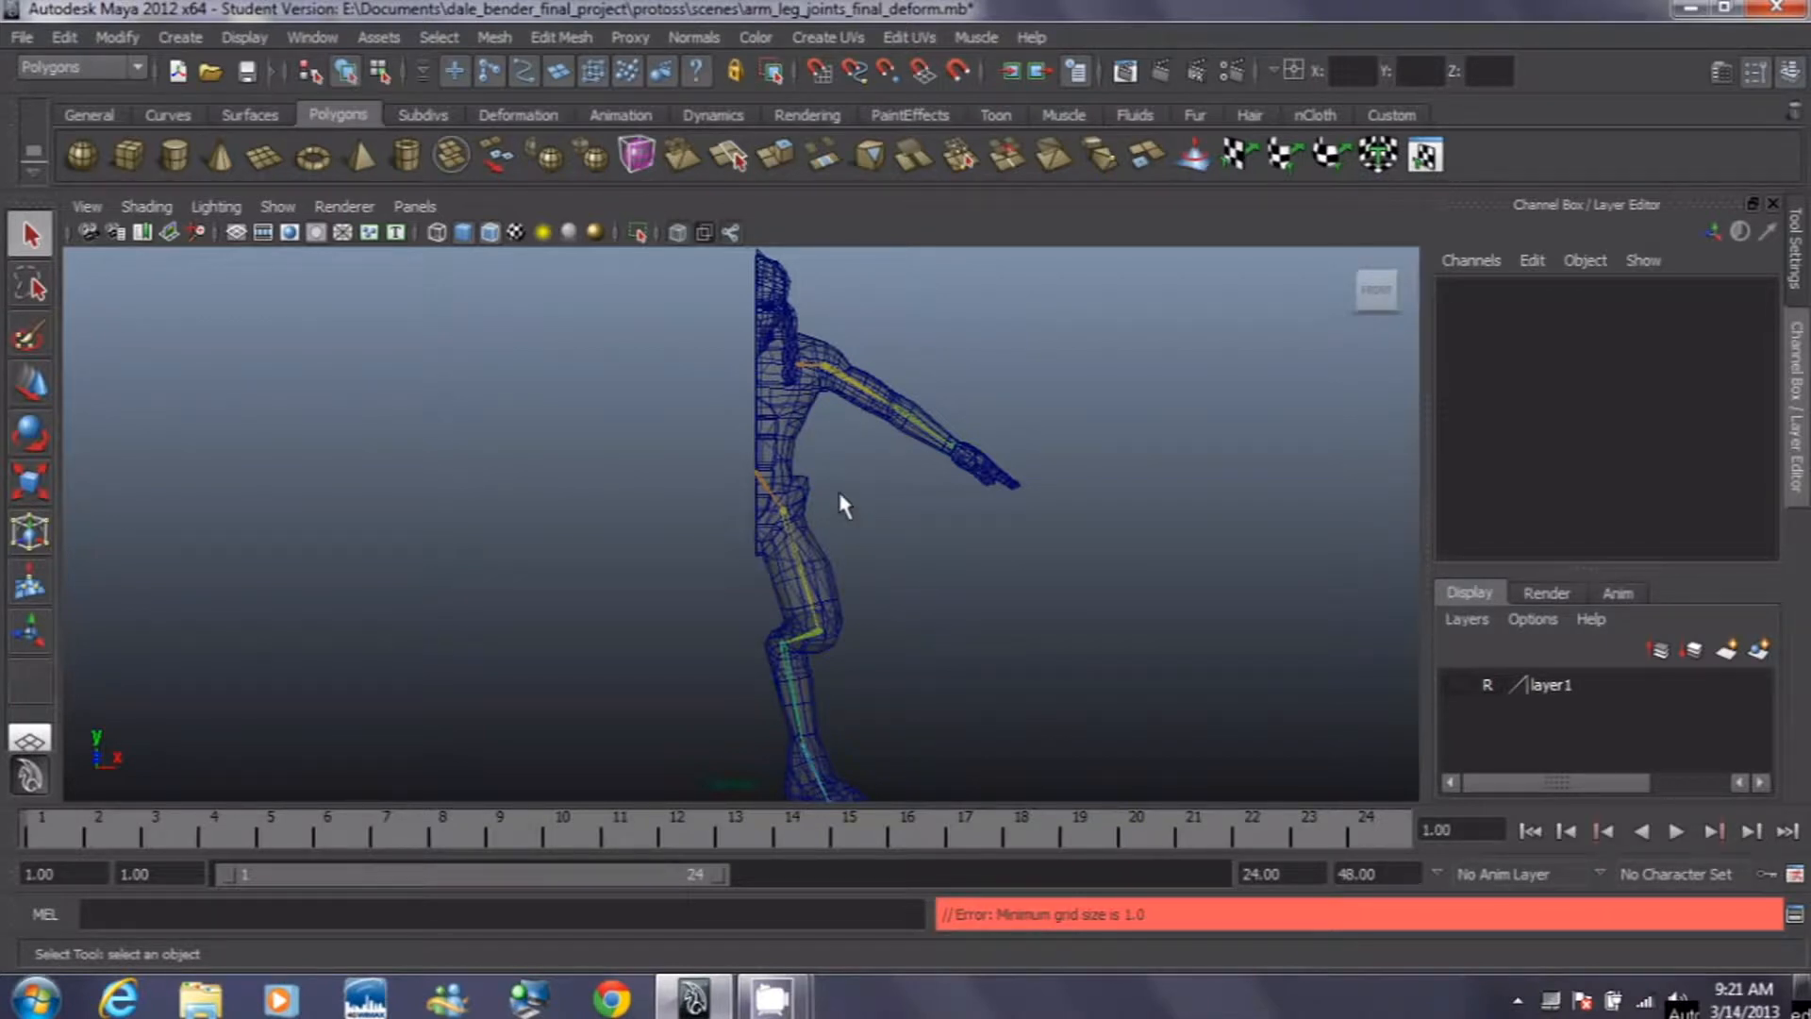
Step: Display the half-body character mesh smooth shaded instead of wireframe and turn off X-ray mode
{"action": "left_click", "coordinate": [795, 476]}
{"action": "left_click", "coordinate": [660, 406]}
{"action": "left_click", "coordinate": [781, 443]}
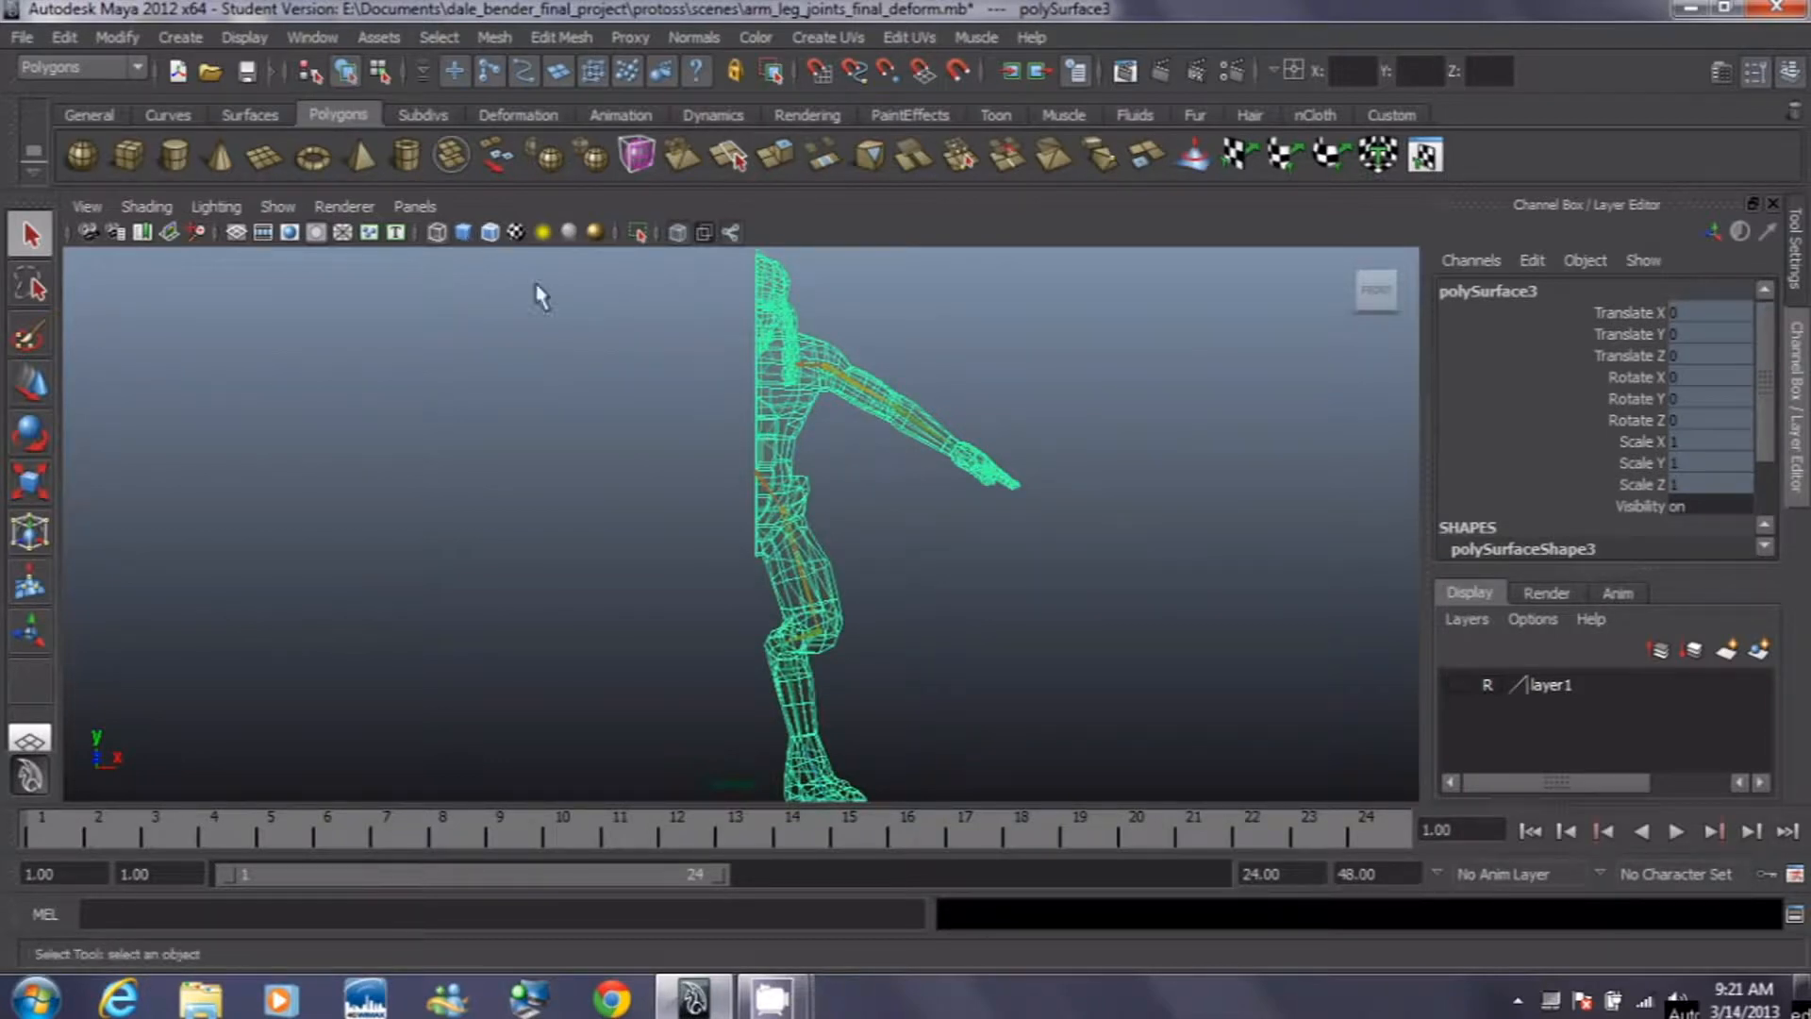
{"action": "left_click", "coordinate": [849, 479]}
{"action": "left_click", "coordinate": [776, 459]}
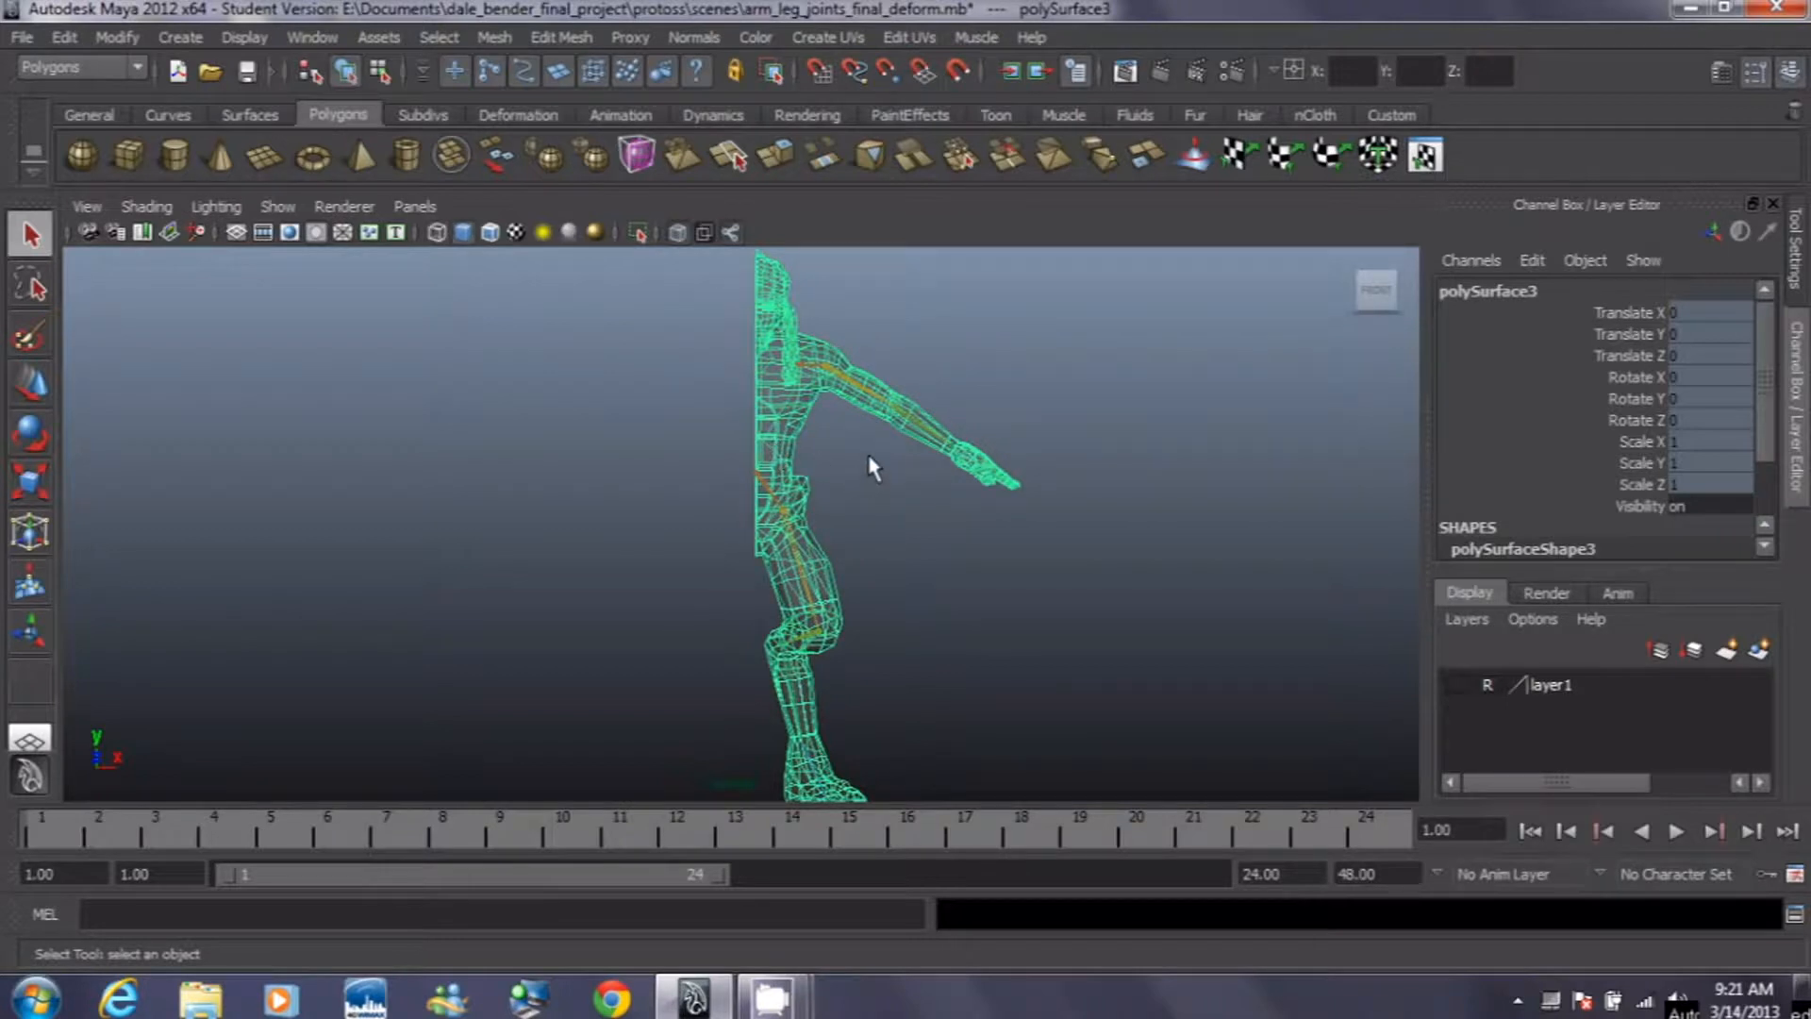
{"action": "scroll", "coordinate": [872, 467], "scroll_direction": "up", "scroll_amount": 2}
{"action": "left_click", "coordinate": [958, 547]}
{"action": "key", "text": "5"}
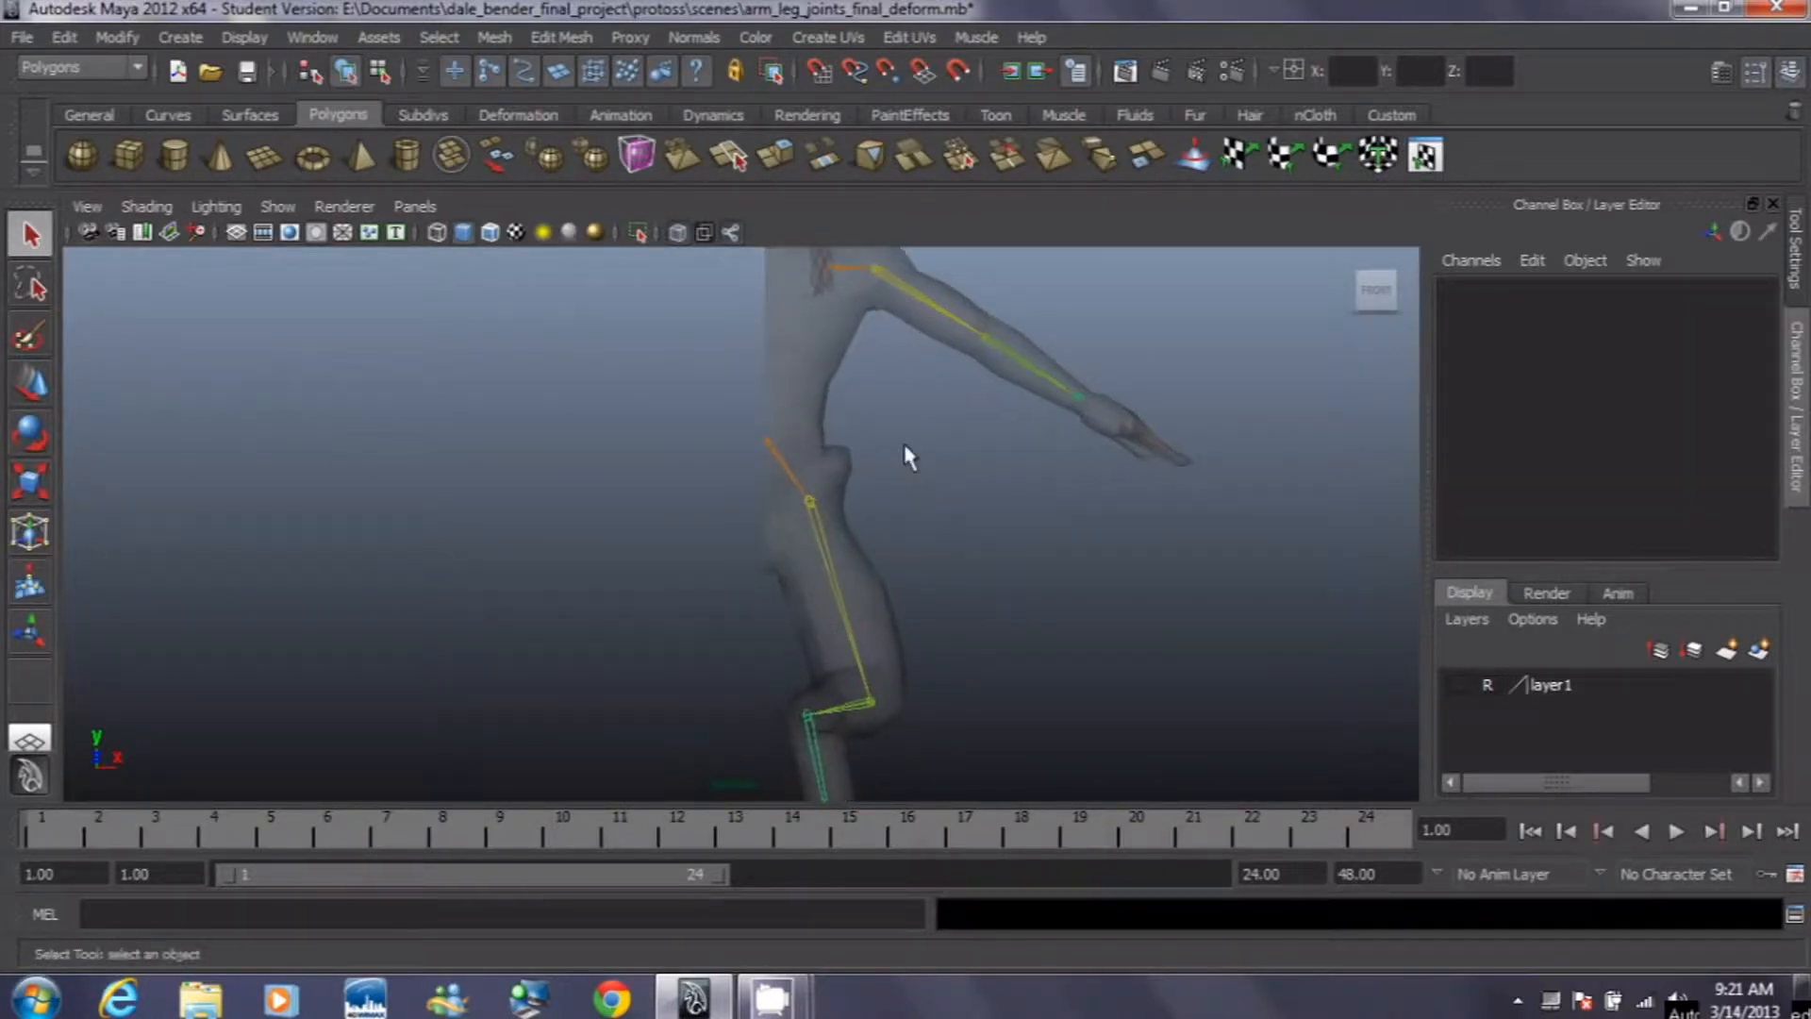
{"action": "middle_click_drag", "start_coordinate": [905, 446], "coordinate": [796, 619], "text": "alt"}
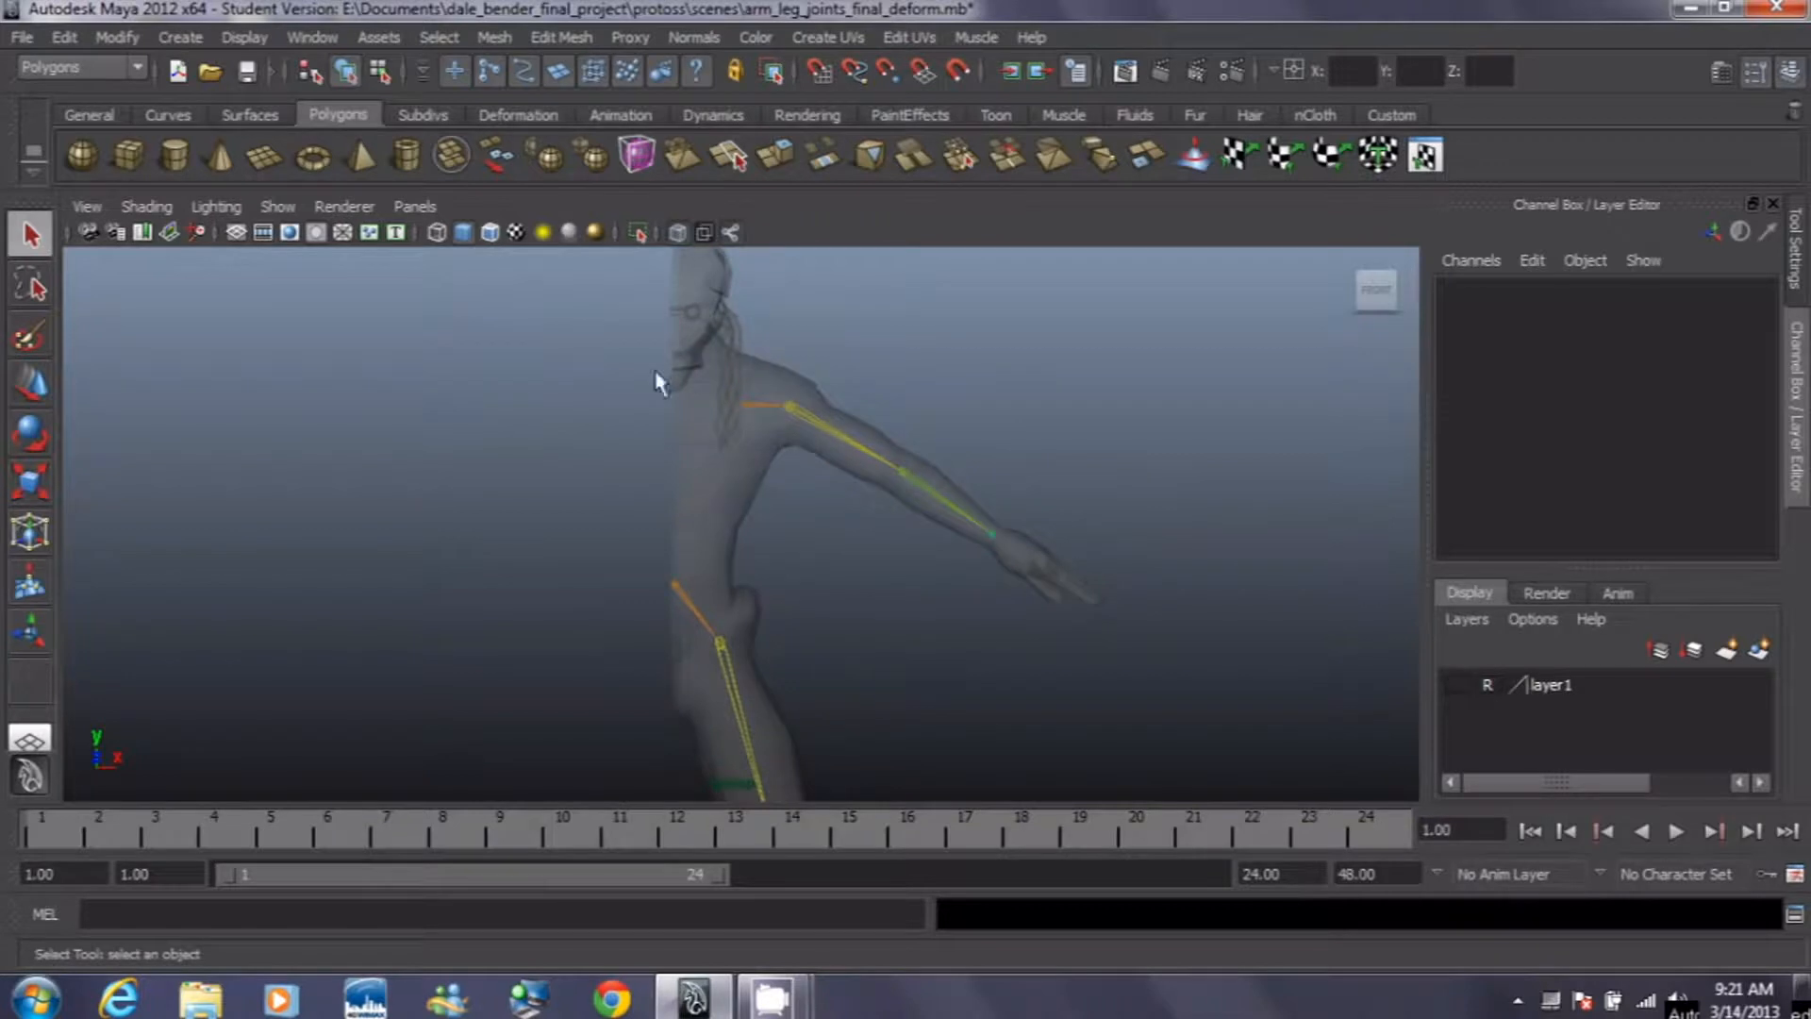
{"action": "left_click", "coordinate": [676, 236]}
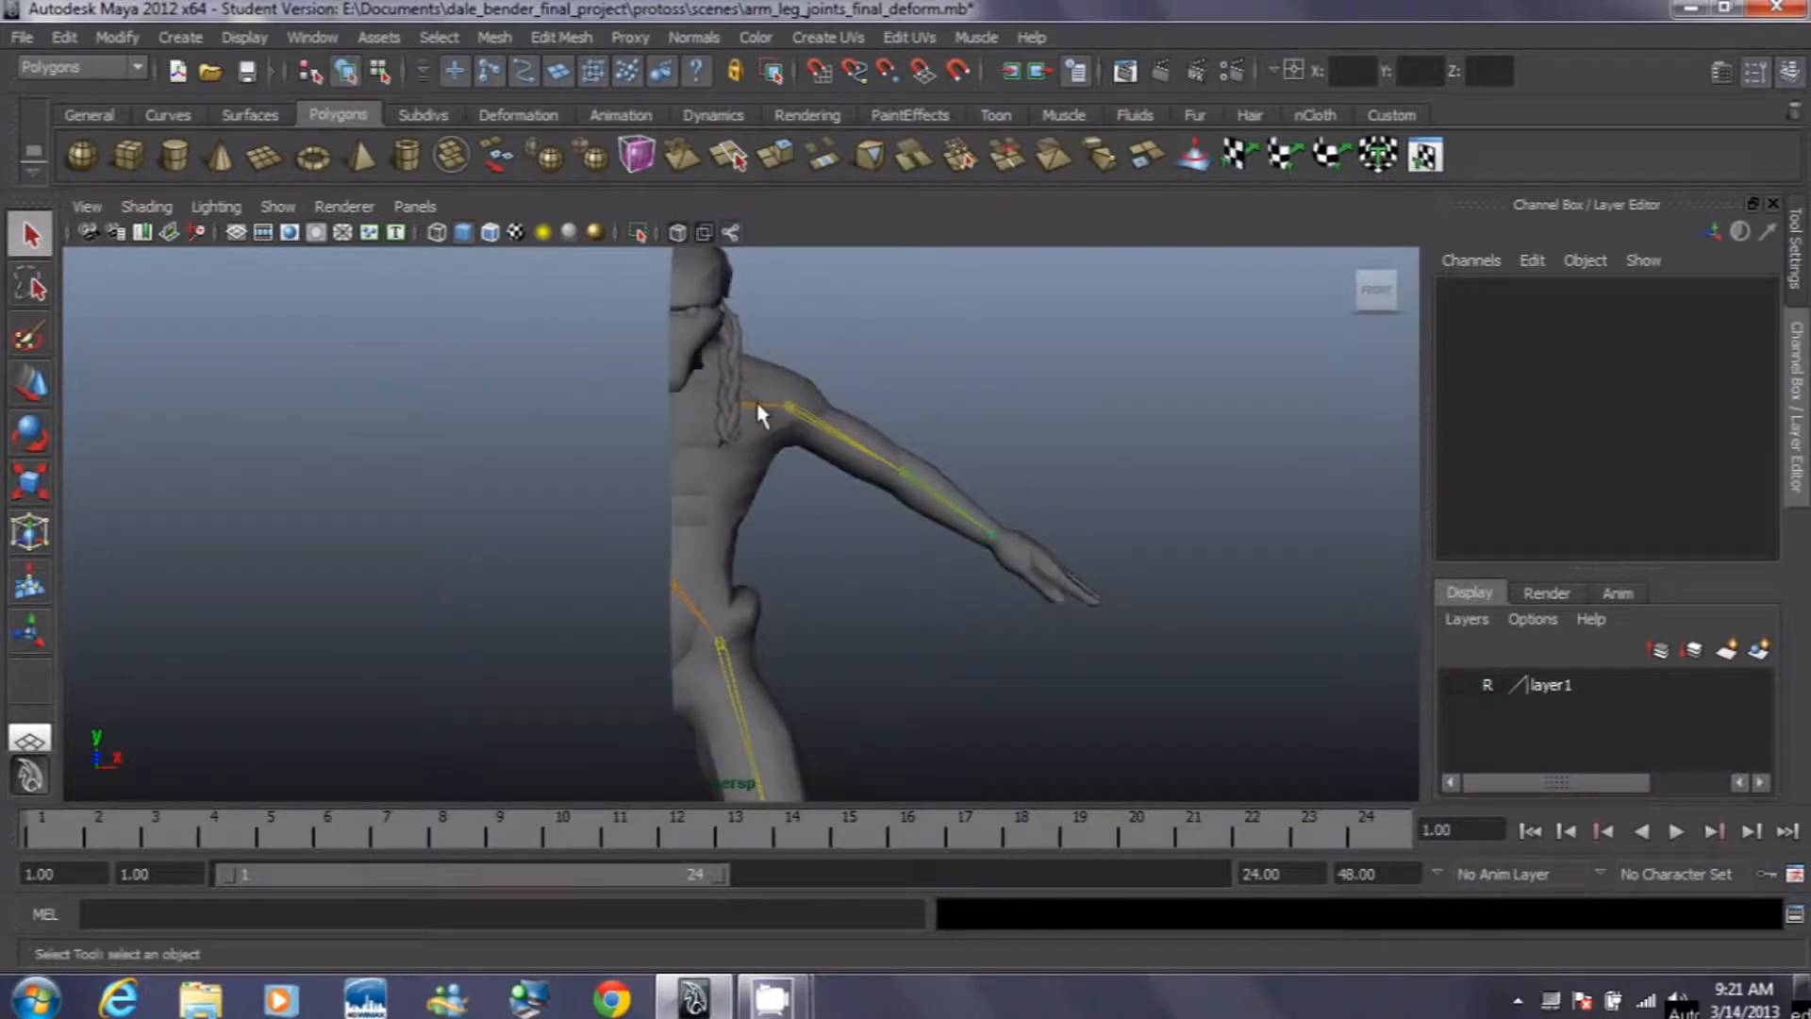
Step: Examine the character's torso, shoulder and arm joints from several angles
{"action": "left_click_drag", "start_coordinate": [851, 545], "coordinate": [785, 601], "text": "alt"}
{"action": "right_click_drag", "start_coordinate": [814, 566], "coordinate": [870, 598], "text": "alt"}
{"action": "left_click_drag", "start_coordinate": [869, 598], "coordinate": [1071, 585], "text": "alt"}
{"action": "left_click_drag", "start_coordinate": [782, 545], "coordinate": [1031, 564], "text": "alt"}
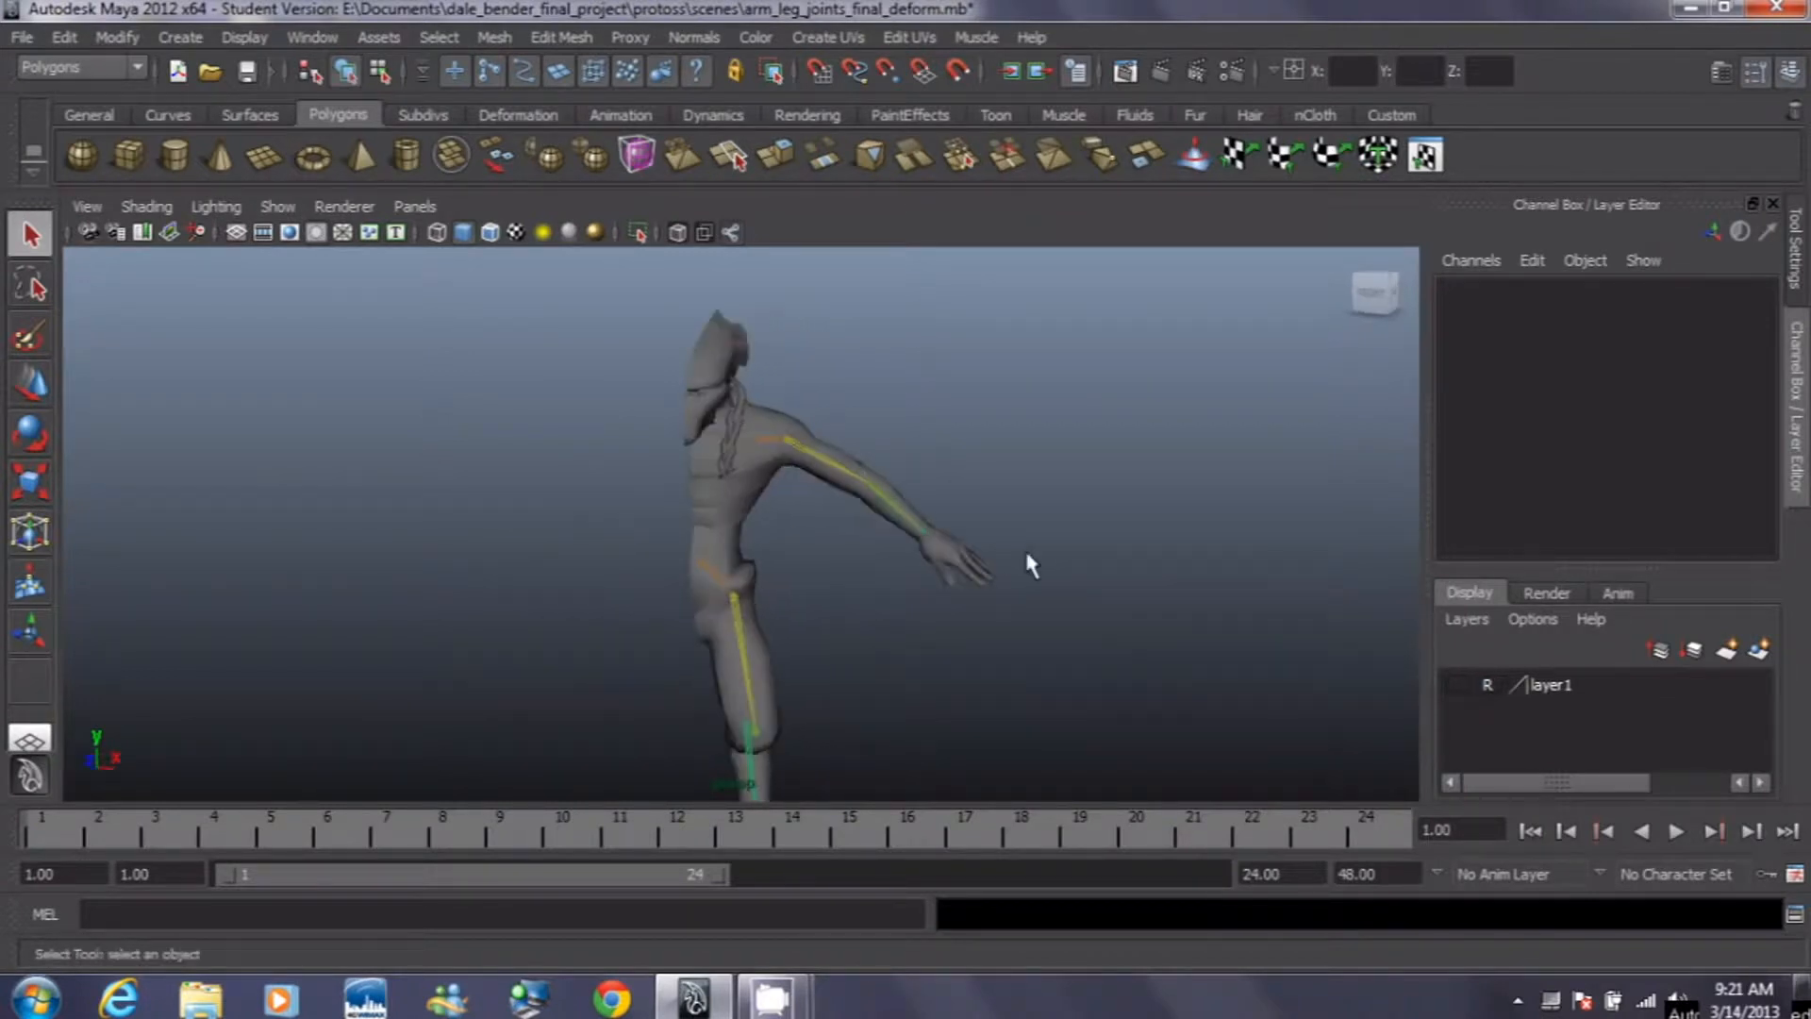
{"action": "mouse_move", "coordinate": [901, 546]}
{"action": "left_mouse_down", "text": "alt"}
{"action": "mouse_move", "coordinate": [950, 517]}
{"action": "mouse_move", "coordinate": [889, 513]}
{"action": "left_mouse_up", "text": "alt"}
{"action": "middle_click_drag", "start_coordinate": [889, 513], "coordinate": [693, 556], "text": "alt"}
{"action": "right_click_drag", "start_coordinate": [722, 492], "coordinate": [888, 845], "text": "alt"}
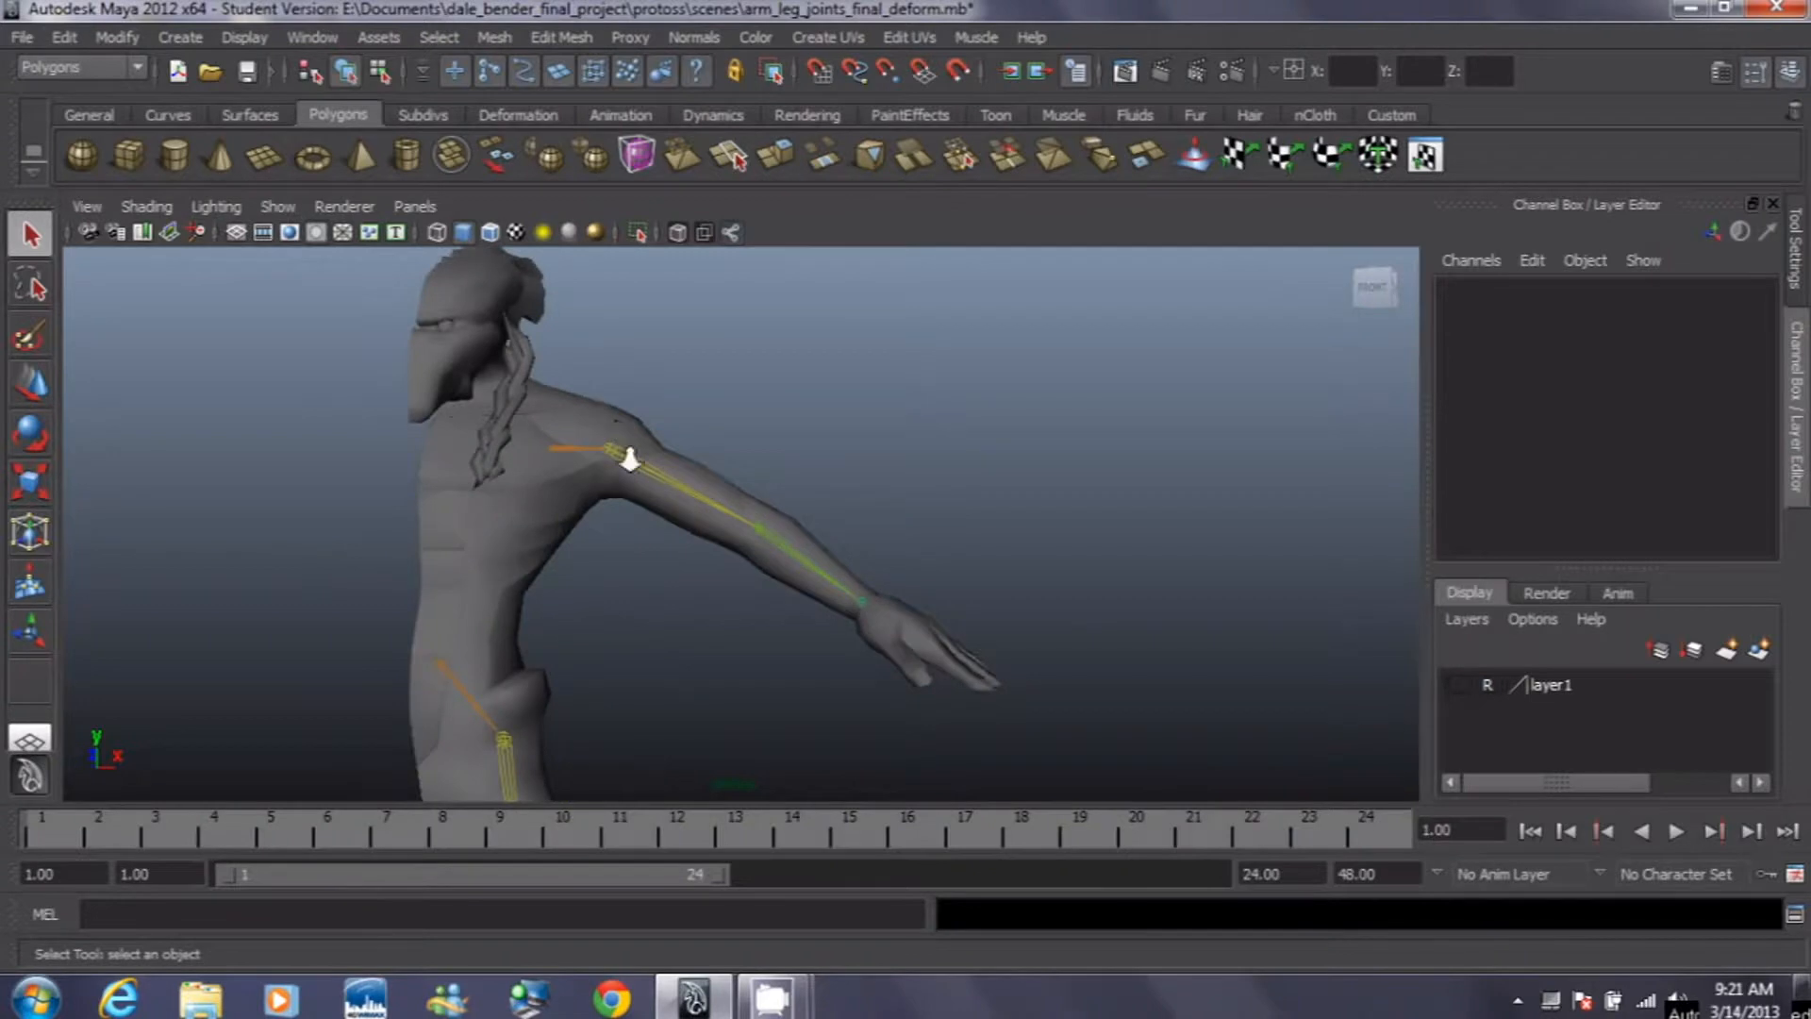
{"action": "right_click_drag", "start_coordinate": [626, 453], "coordinate": [678, 577], "text": "alt"}
{"action": "left_click_drag", "start_coordinate": [606, 517], "coordinate": [802, 707], "text": "alt"}
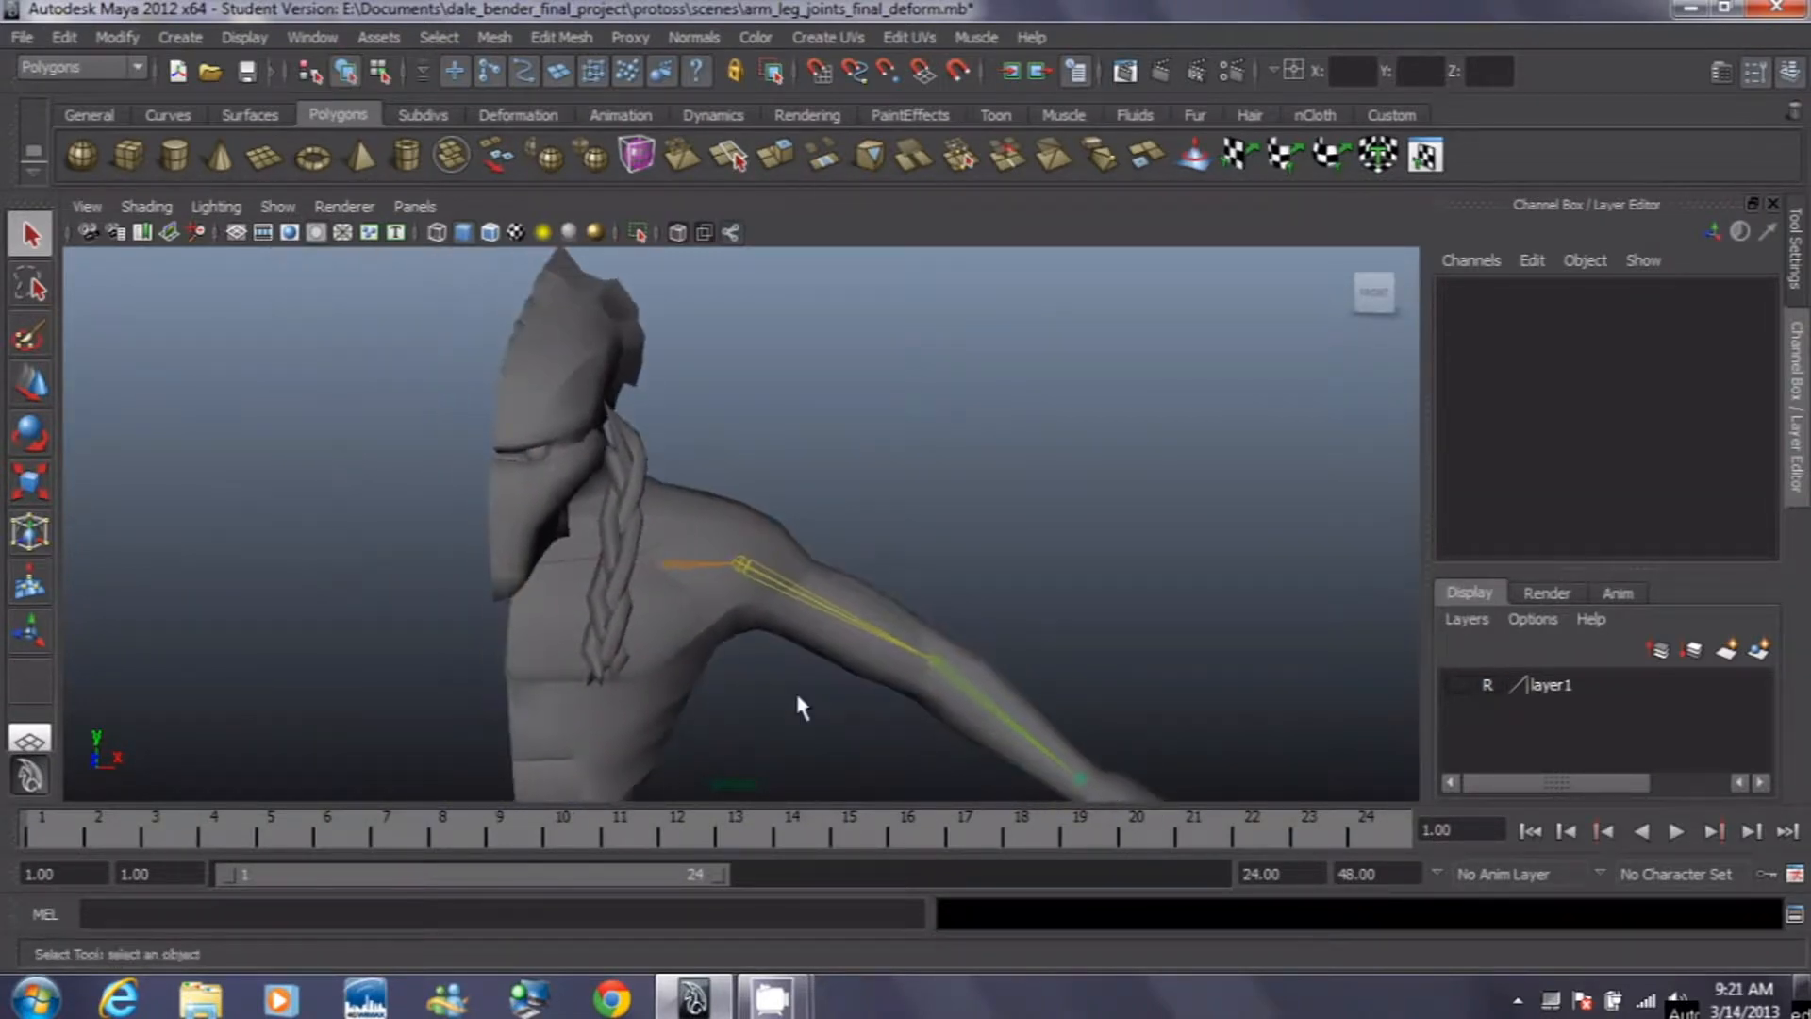
{"action": "mouse_move", "coordinate": [696, 556]}
{"action": "right_mouse_down", "text": "alt"}
{"action": "mouse_move", "coordinate": [647, 513]}
{"action": "mouse_move", "coordinate": [719, 580]}
{"action": "mouse_move", "coordinate": [695, 529]}
{"action": "mouse_move", "coordinate": [766, 622]}
{"action": "right_mouse_up", "text": "alt"}
Step: Rotate the shoulder joint to about -45.5 degrees in Z so the arm hangs beside the body
{"action": "left_click", "coordinate": [743, 572]}
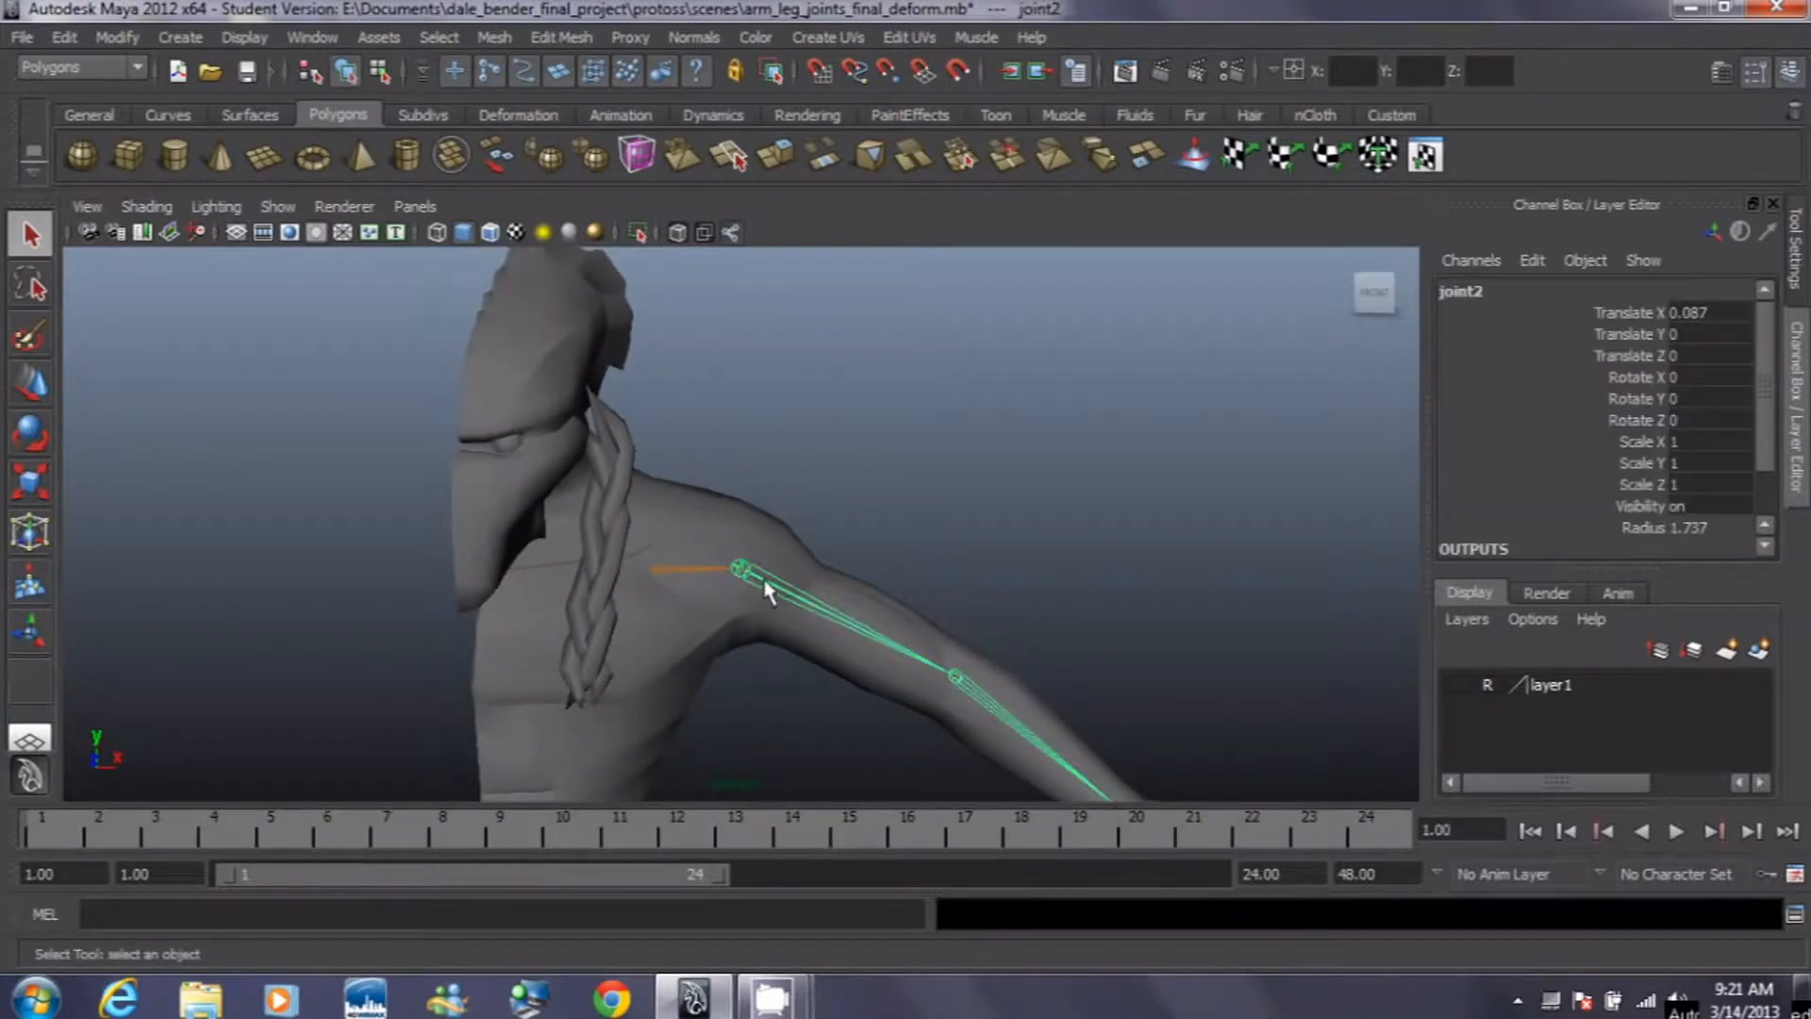
{"action": "middle_click_drag", "start_coordinate": [777, 567], "coordinate": [644, 355], "text": "alt"}
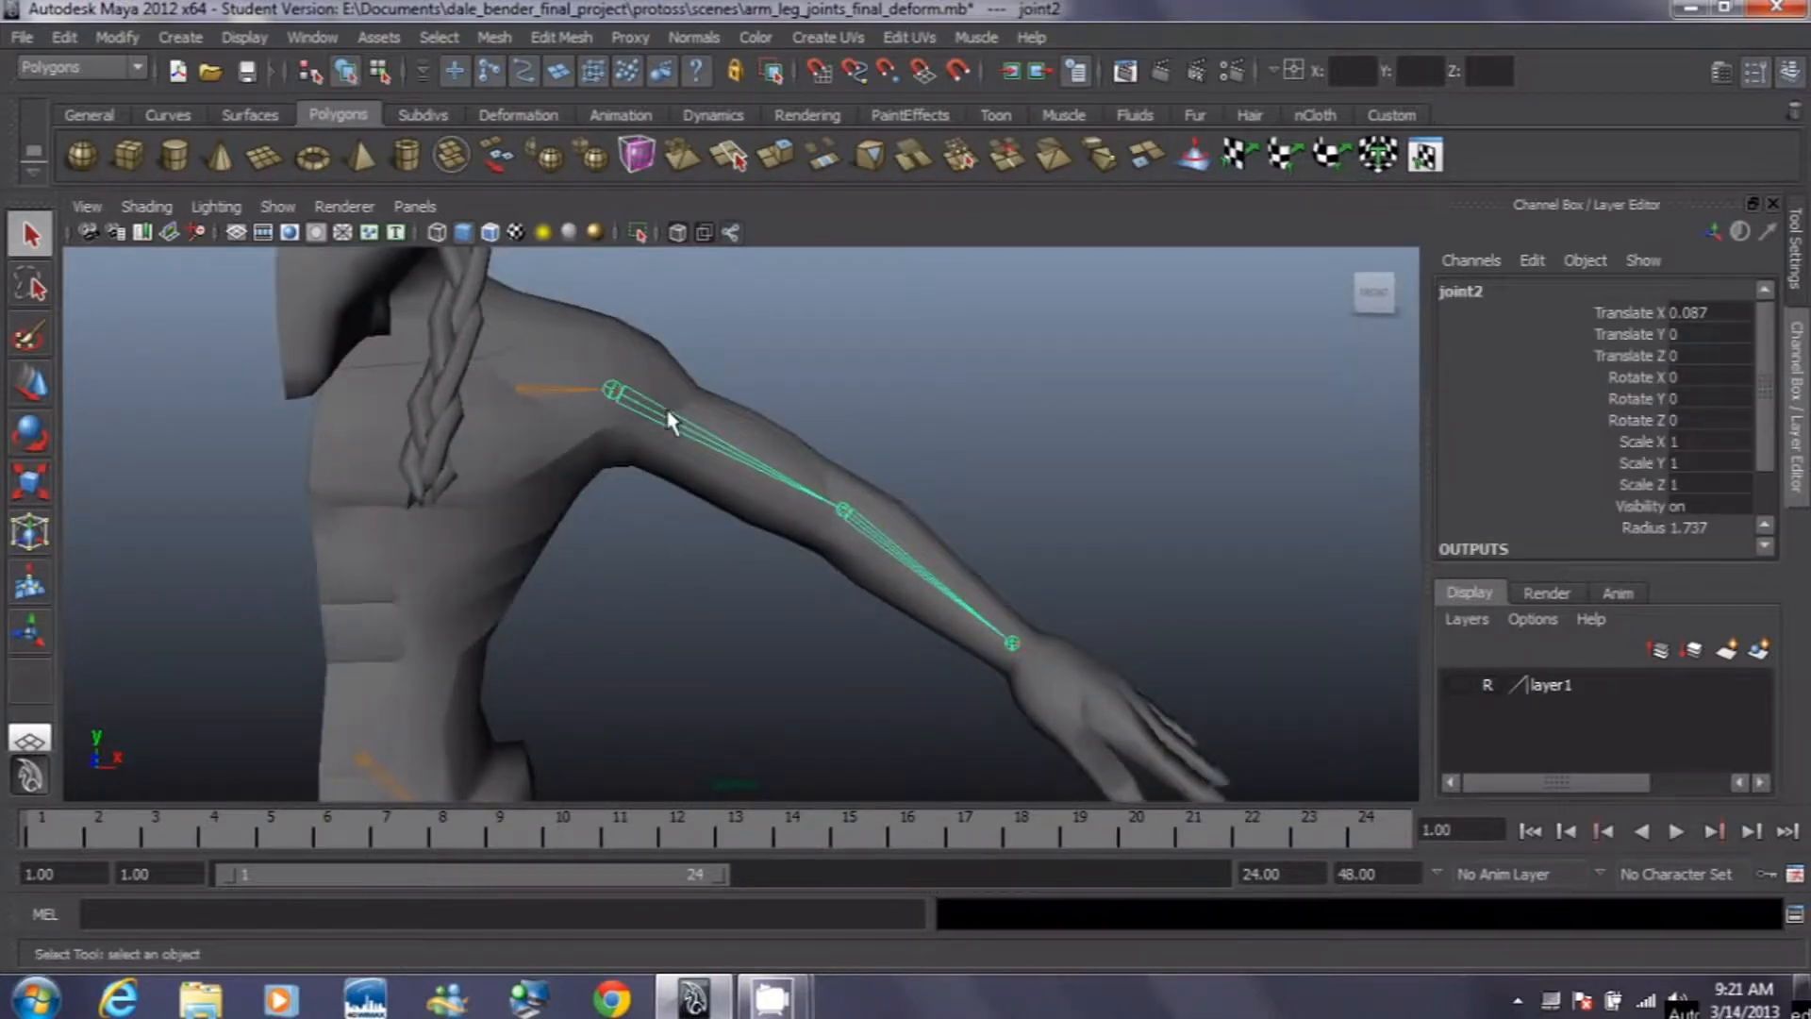
{"action": "key", "text": "e"}
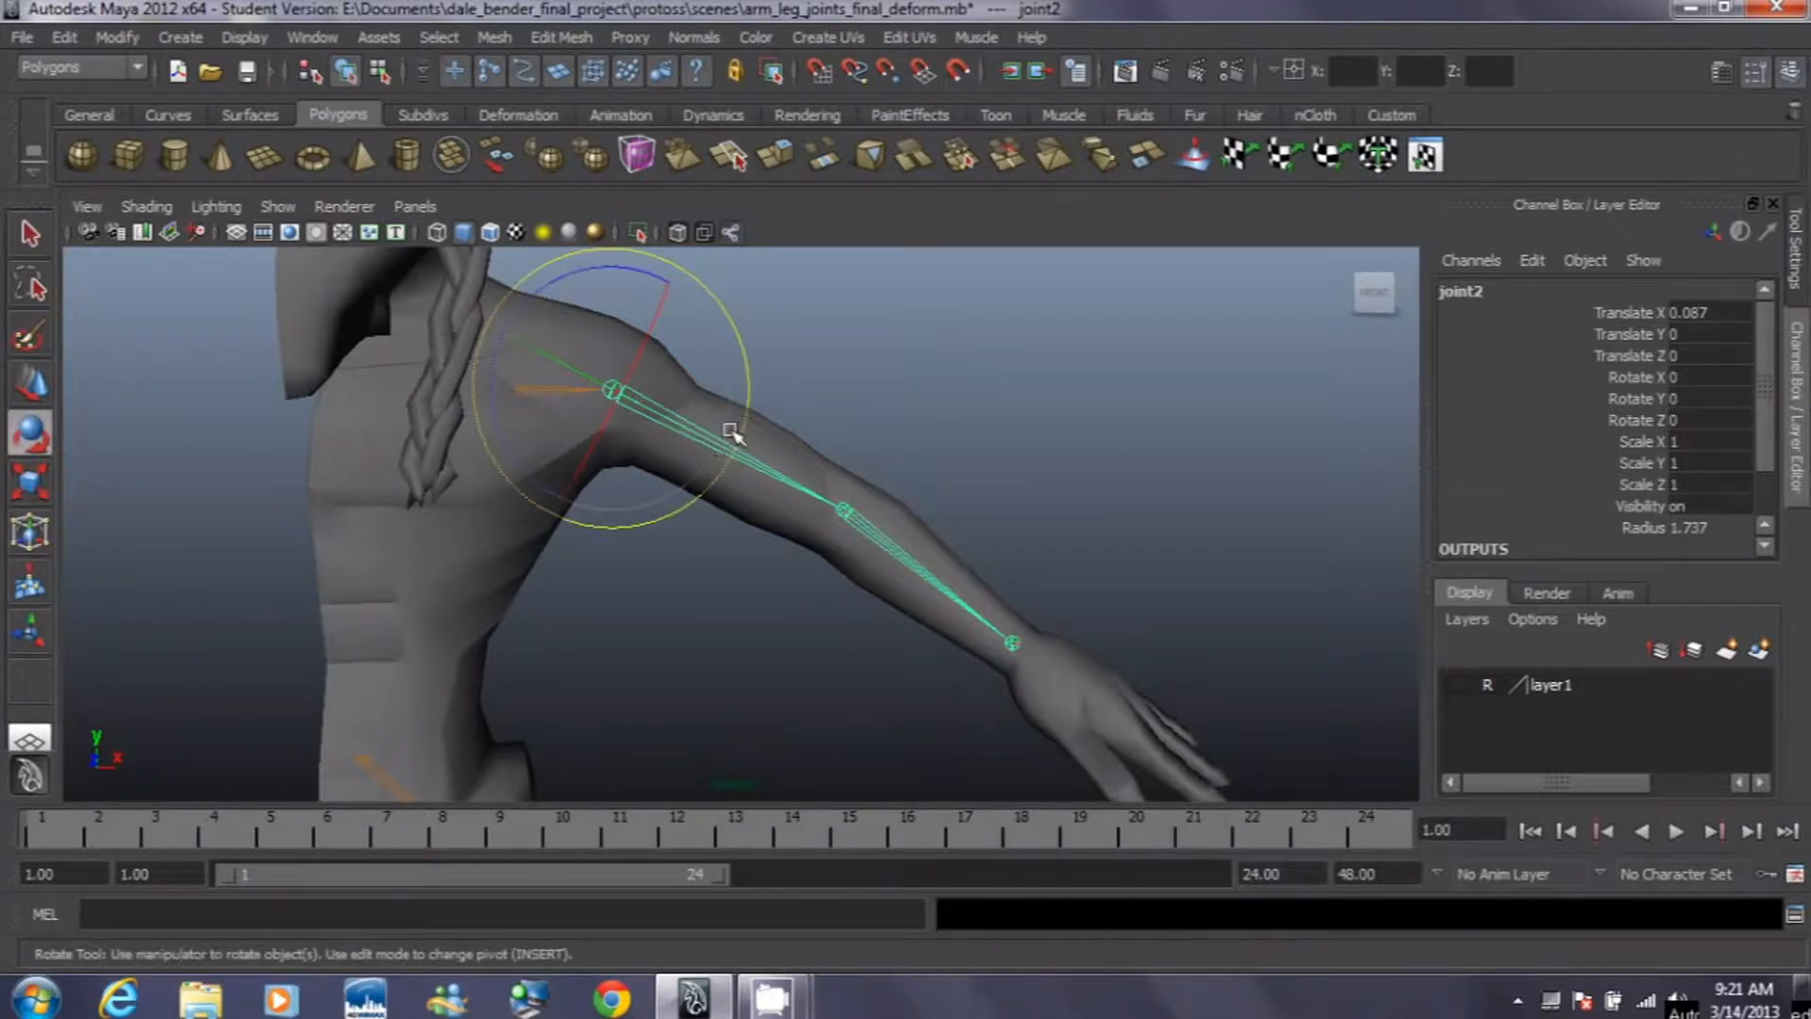
{"action": "left_click_drag", "start_coordinate": [492, 408], "coordinate": [514, 339]}
{"action": "right_click_drag", "start_coordinate": [655, 580], "coordinate": [664, 387], "text": "alt"}
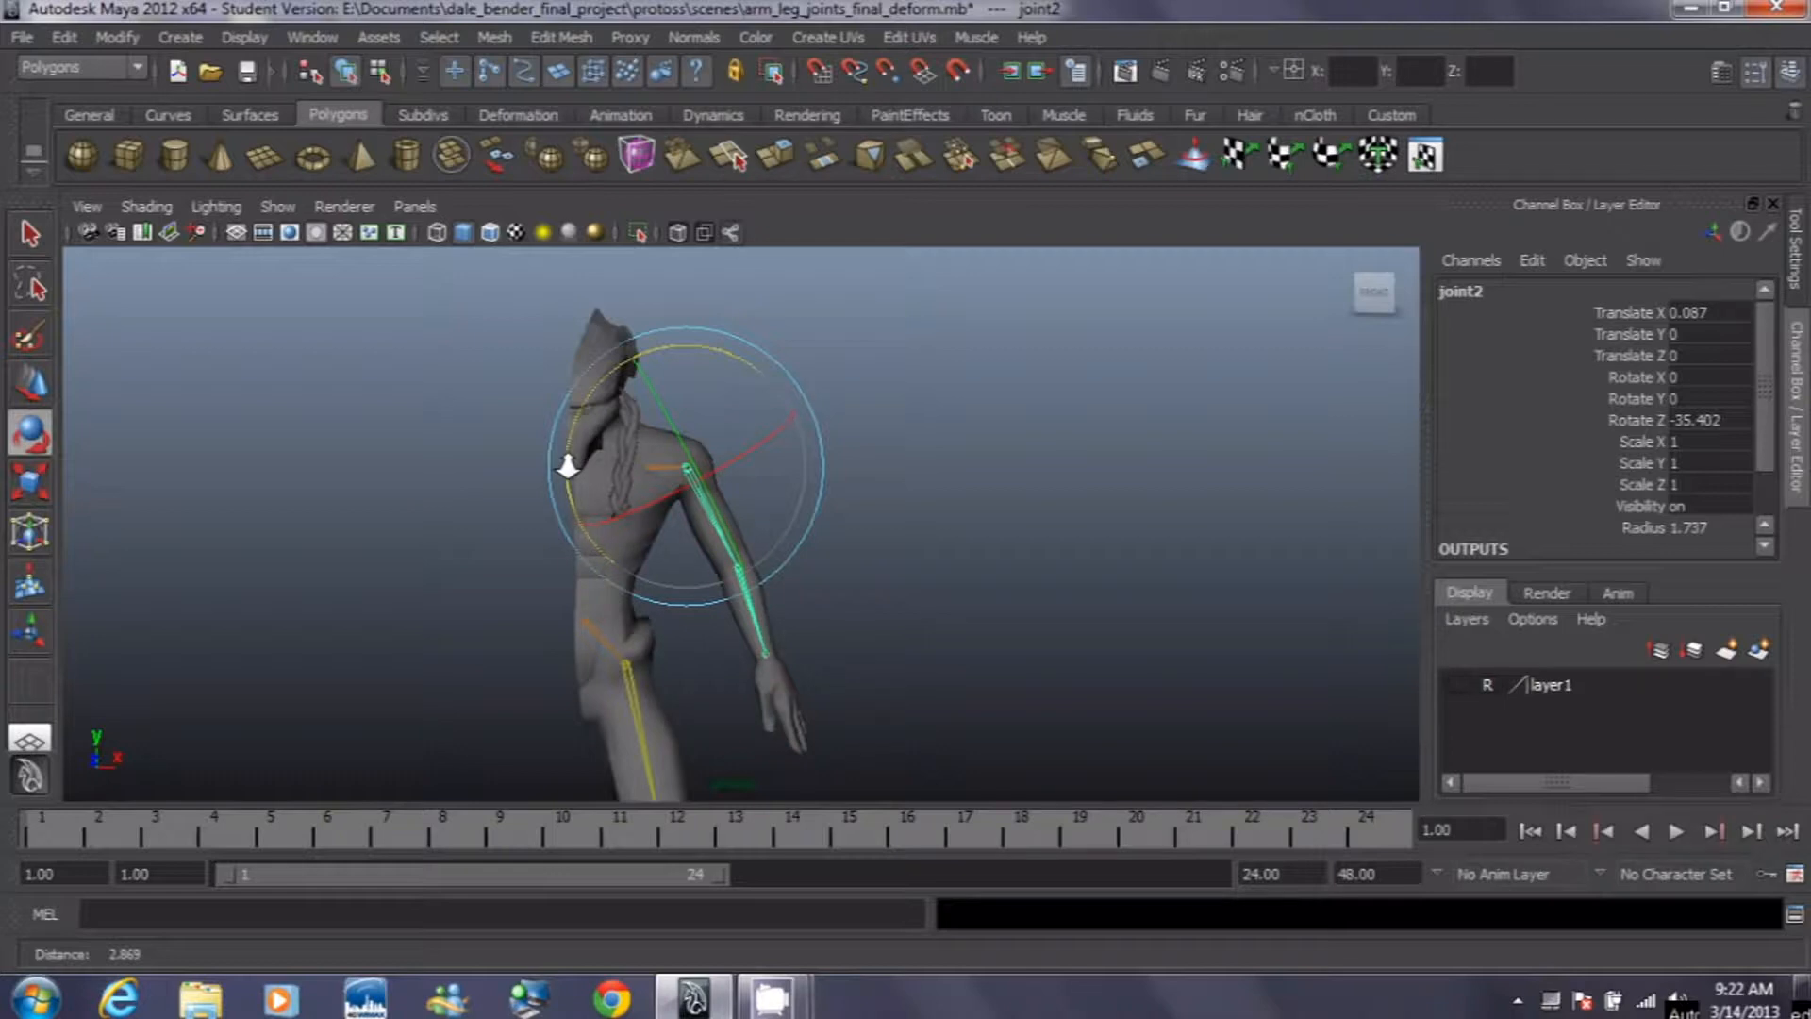
{"action": "left_click_drag", "start_coordinate": [566, 465], "coordinate": [603, 473]}
{"action": "right_click_drag", "start_coordinate": [698, 465], "coordinate": [736, 566], "text": "alt"}
{"action": "mouse_move", "coordinate": [461, 398]}
{"action": "left_mouse_down"}
{"action": "mouse_move", "coordinate": [444, 372]}
{"action": "mouse_move", "coordinate": [544, 461]}
{"action": "mouse_move", "coordinate": [456, 388]}
{"action": "mouse_move", "coordinate": [594, 453]}
{"action": "mouse_move", "coordinate": [494, 401]}
{"action": "mouse_move", "coordinate": [553, 424]}
{"action": "mouse_move", "coordinate": [480, 367]}
{"action": "left_mouse_up"}
{"action": "right_click_drag", "start_coordinate": [745, 646], "coordinate": [683, 493], "text": "alt"}
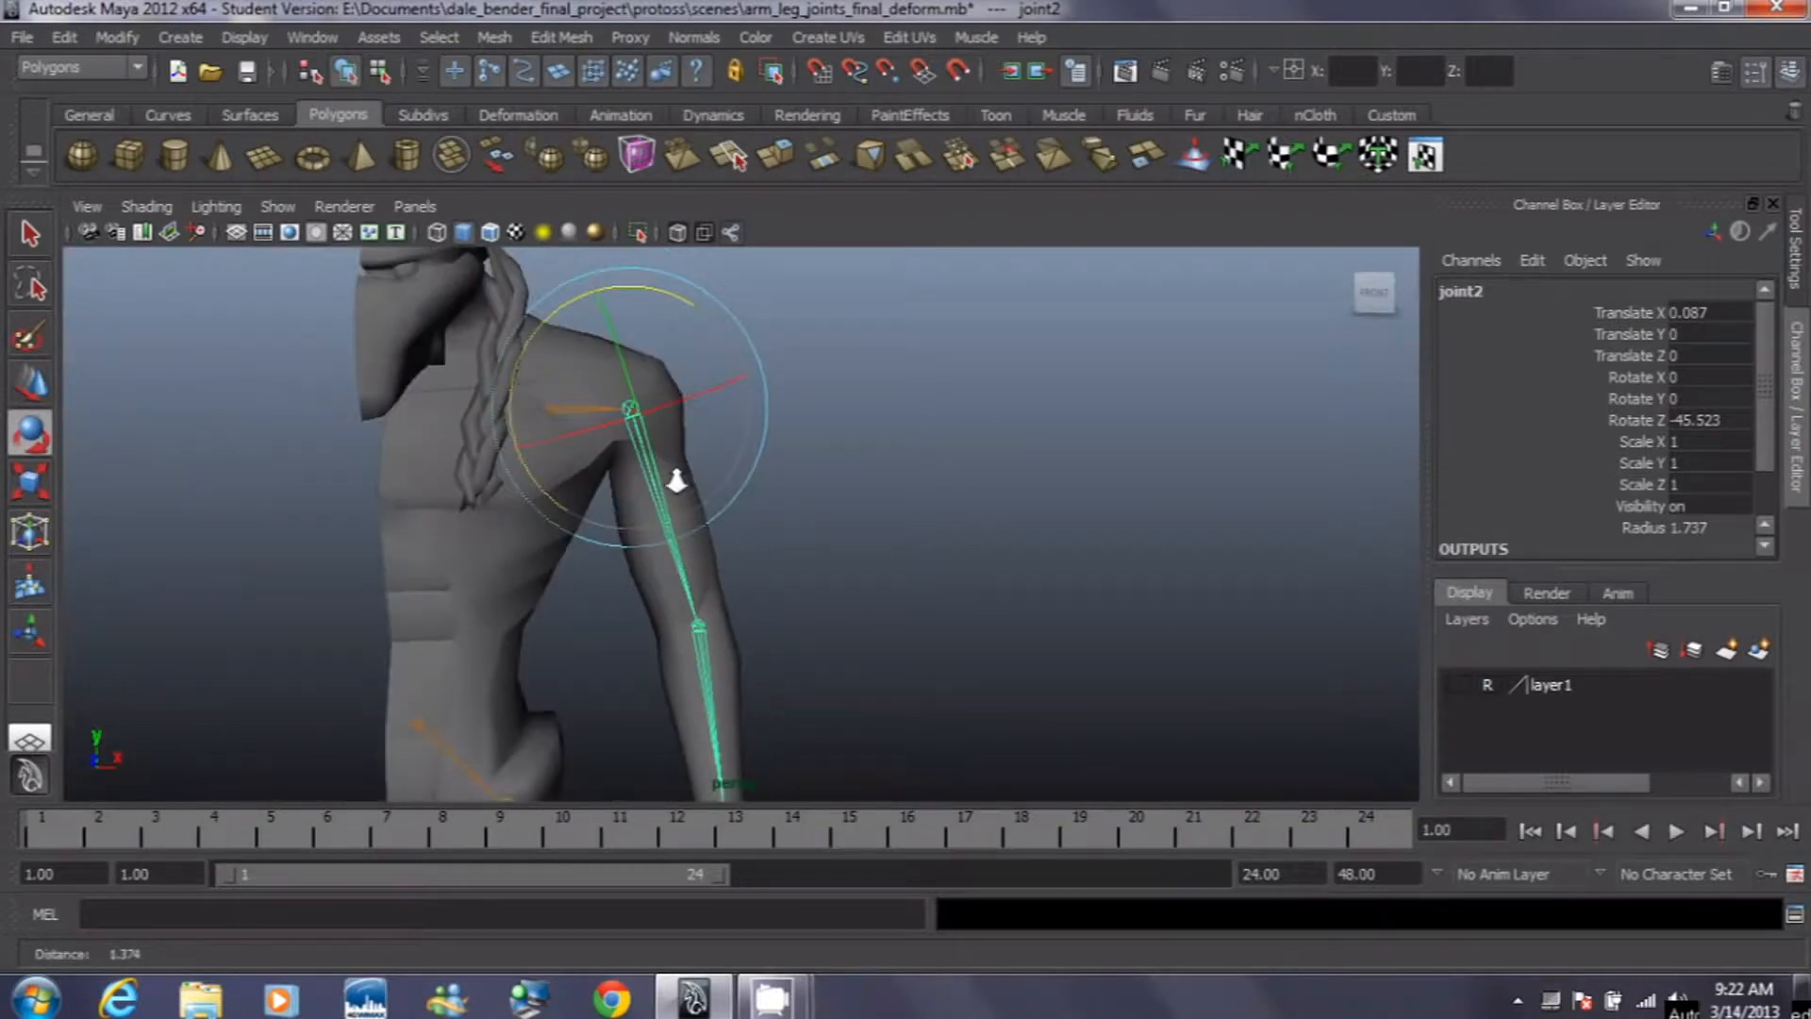
{"action": "middle_click_drag", "start_coordinate": [653, 420], "coordinate": [620, 215], "text": "alt"}
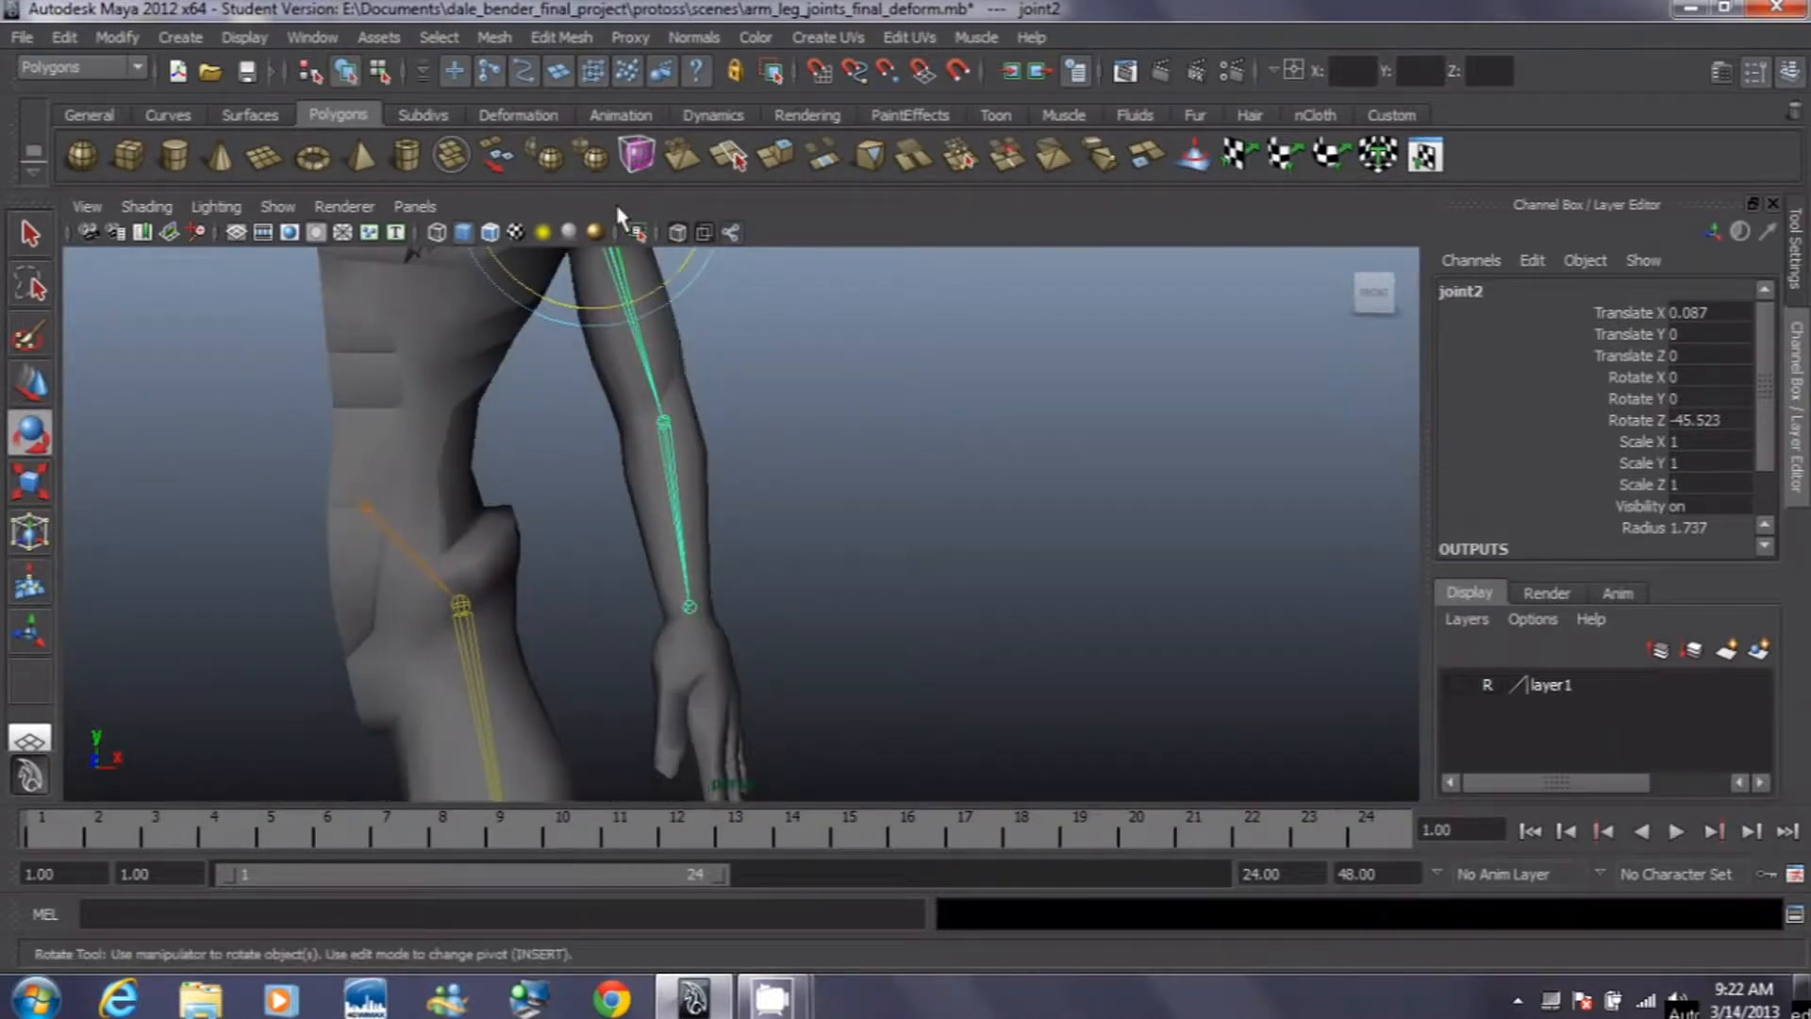
Step: Rotate the elbow joint to about 10.9 degrees in Y to check the forearm's deformation
{"action": "left_click", "coordinate": [663, 421]}
{"action": "left_click_drag", "start_coordinate": [727, 477], "coordinate": [929, 528], "text": "alt"}
{"action": "right_click_drag", "start_coordinate": [716, 566], "coordinate": [529, 445], "text": "alt"}
{"action": "right_click_drag", "start_coordinate": [735, 603], "coordinate": [628, 569], "text": "alt"}
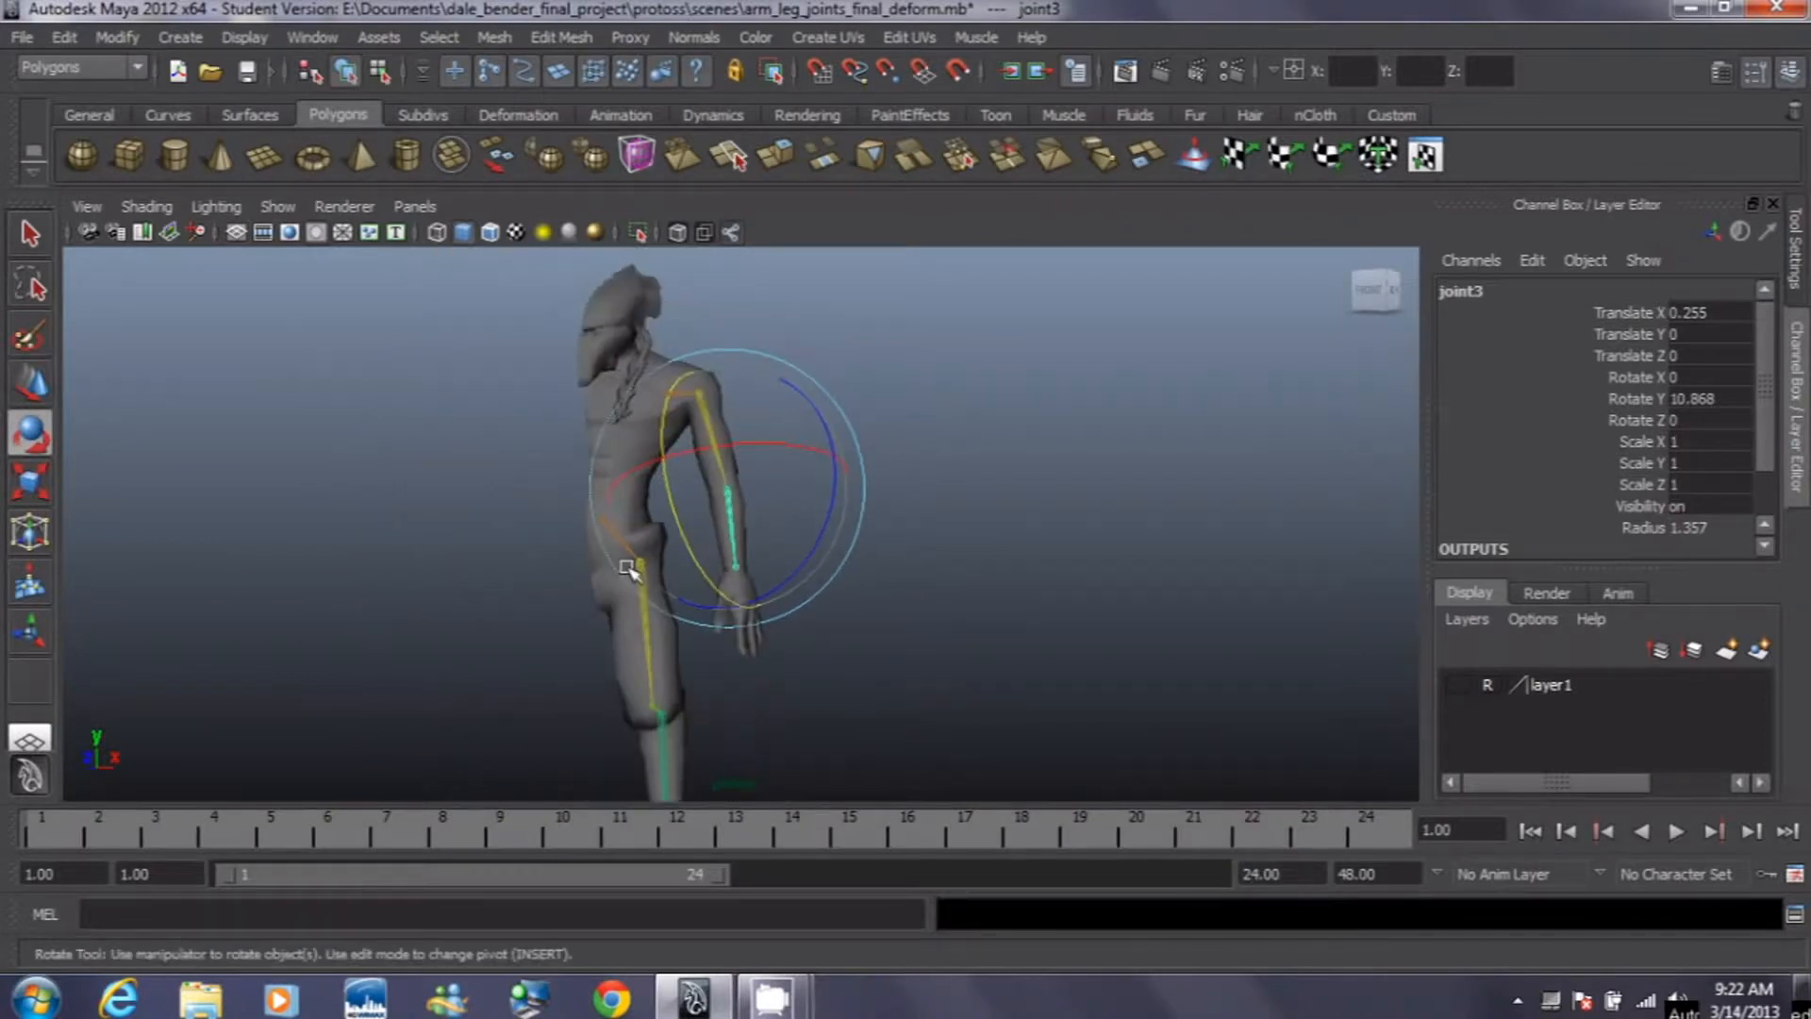
{"action": "left_click_drag", "start_coordinate": [658, 613], "coordinate": [696, 625], "text": "alt"}
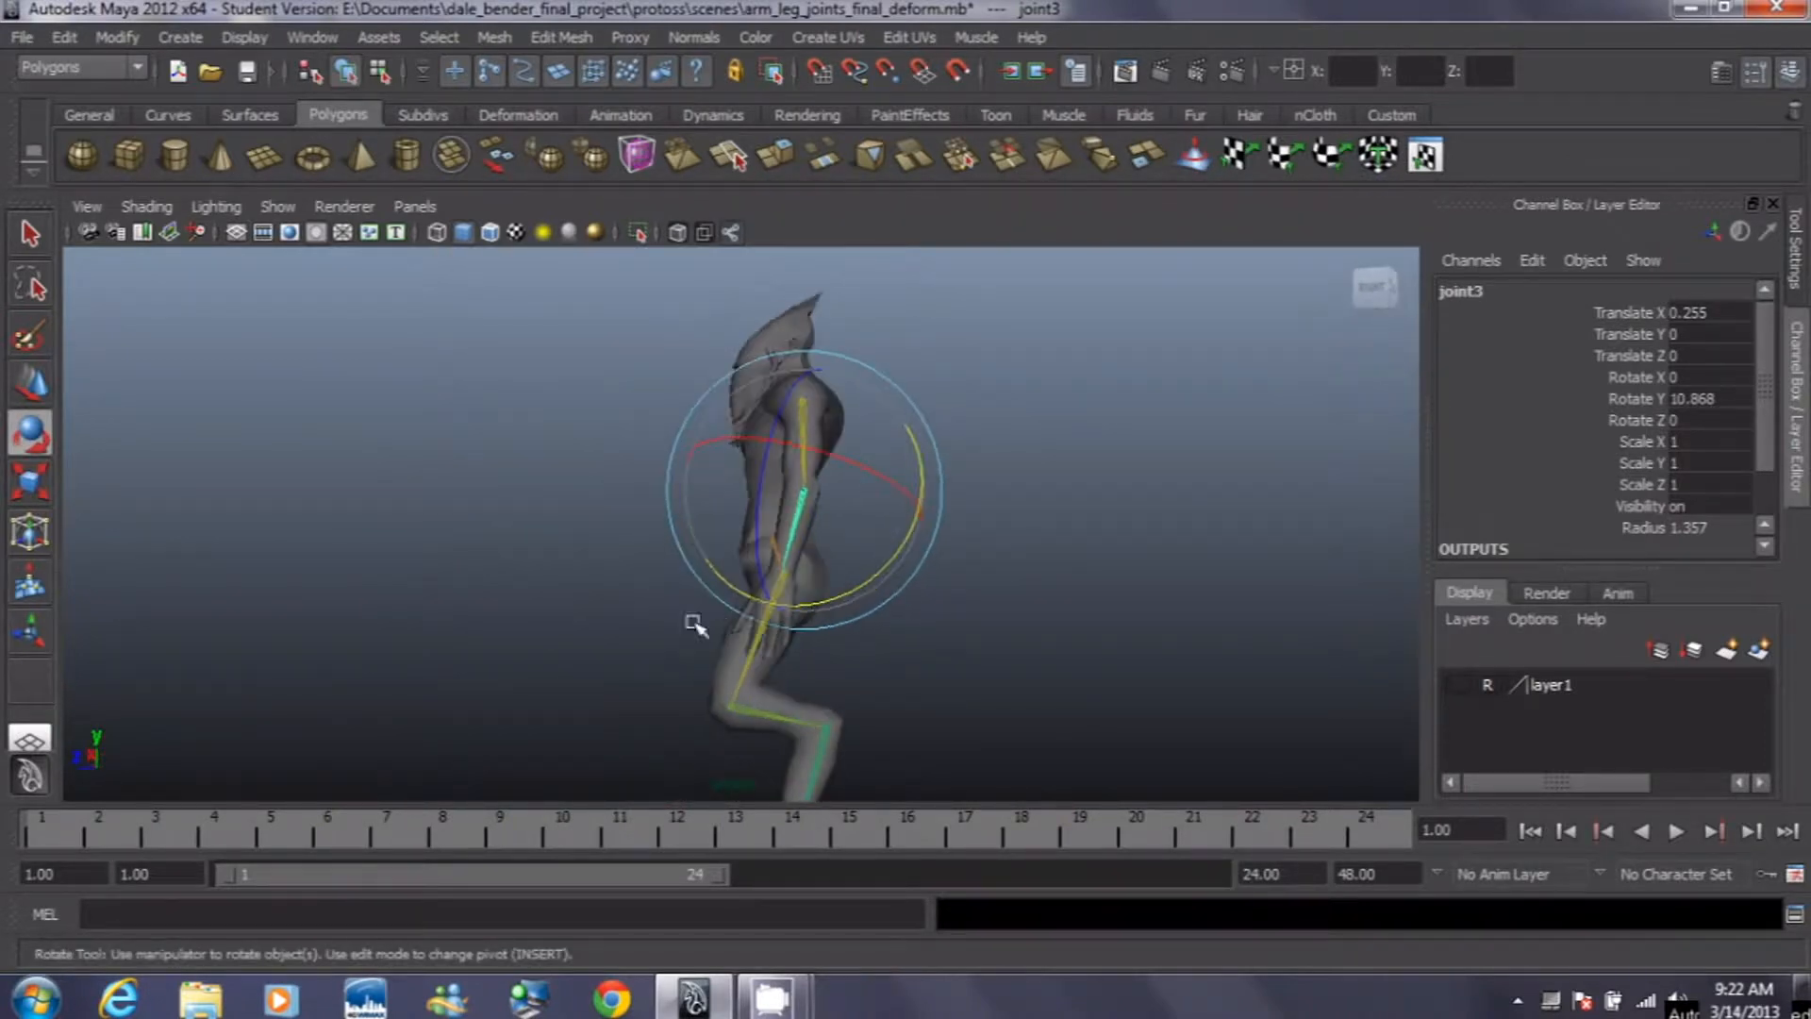
Step: Swing the hip joint in Z to test the thigh's deformation, settling it at about -5.4 degrees
{"action": "right_click_drag", "start_coordinate": [819, 589], "coordinate": [948, 755], "text": "alt"}
{"action": "left_click_drag", "start_coordinate": [948, 755], "coordinate": [887, 700], "text": "alt"}
{"action": "left_click", "coordinate": [718, 587]}
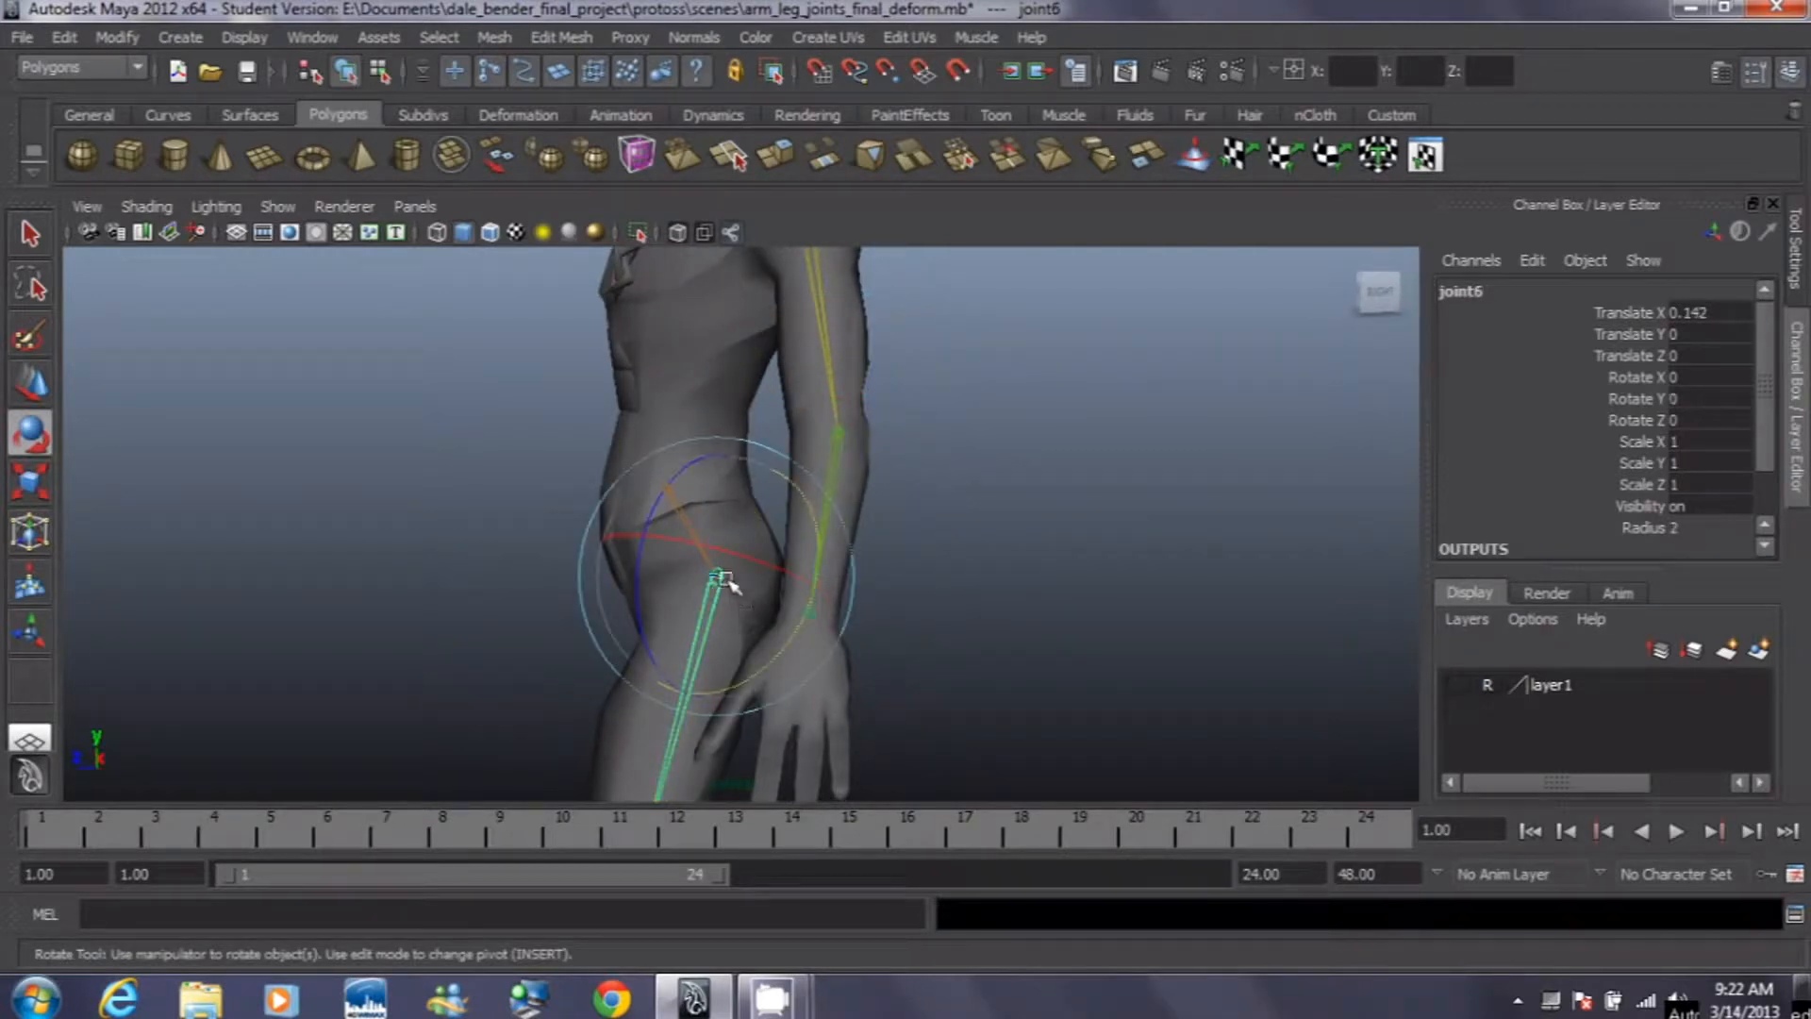
{"action": "left_click_drag", "start_coordinate": [718, 575], "coordinate": [703, 511], "text": "alt"}
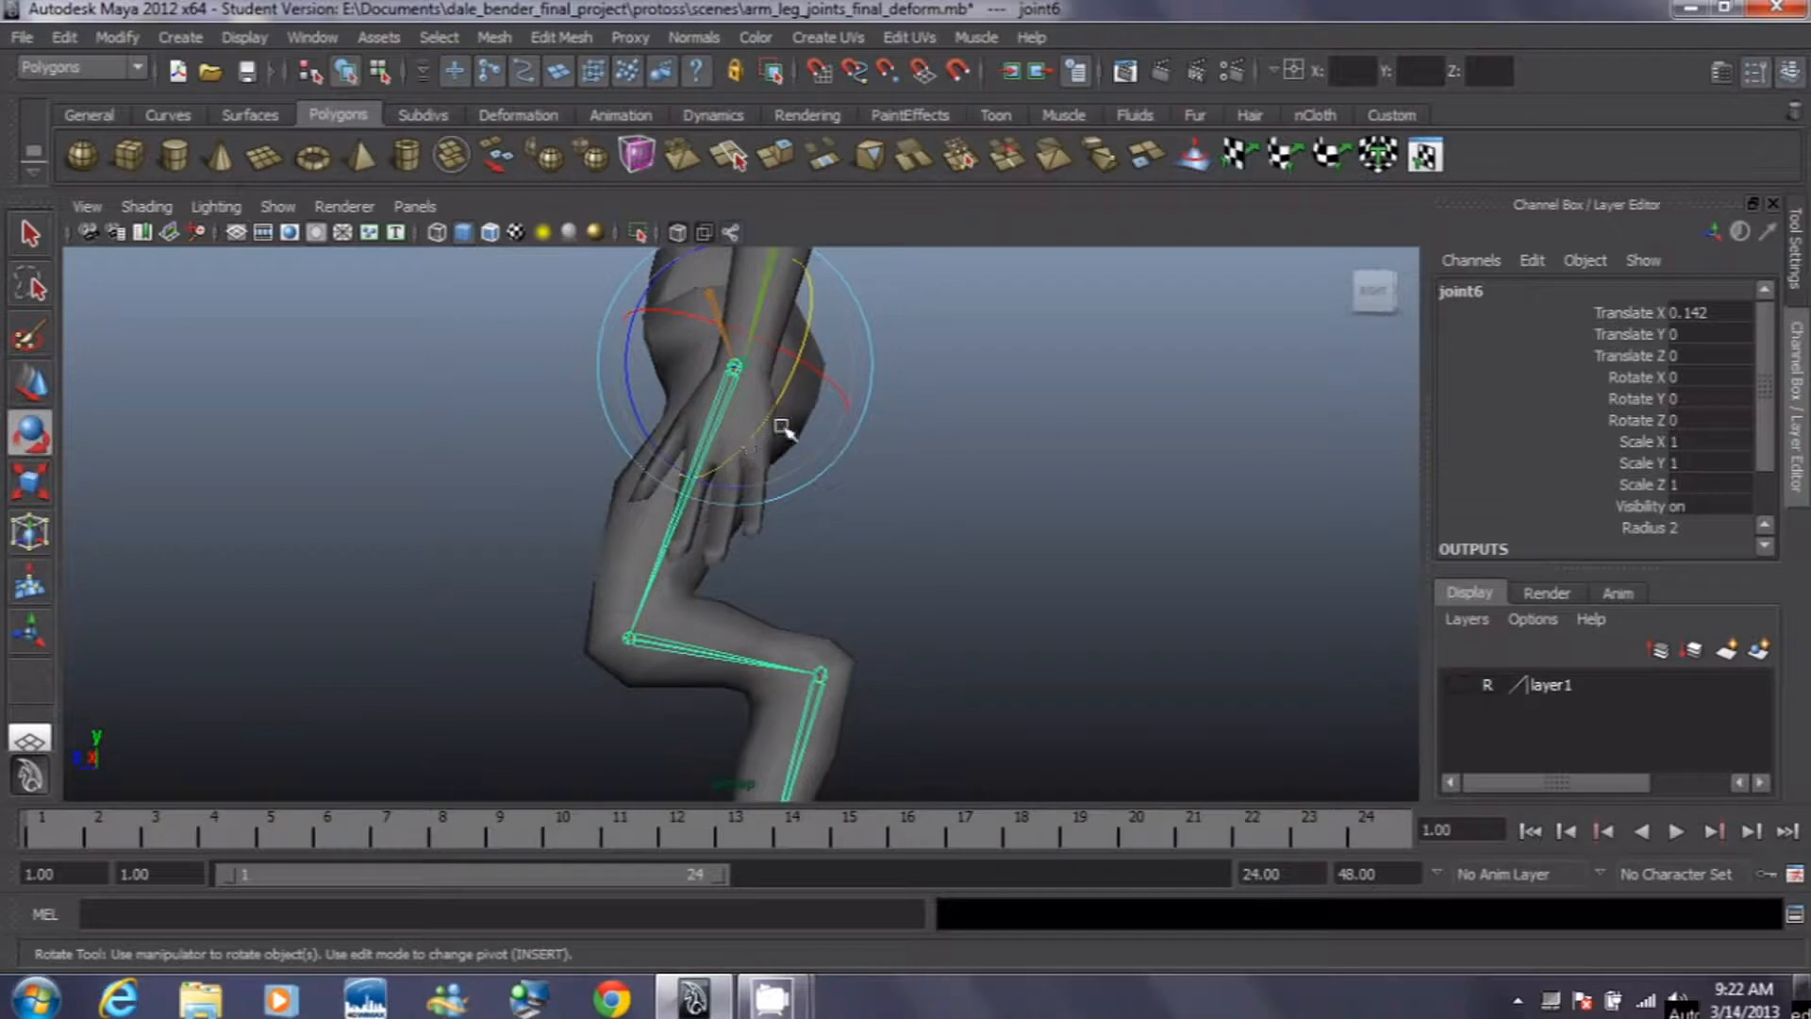
{"action": "left_click_drag", "start_coordinate": [646, 432], "coordinate": [695, 512]}
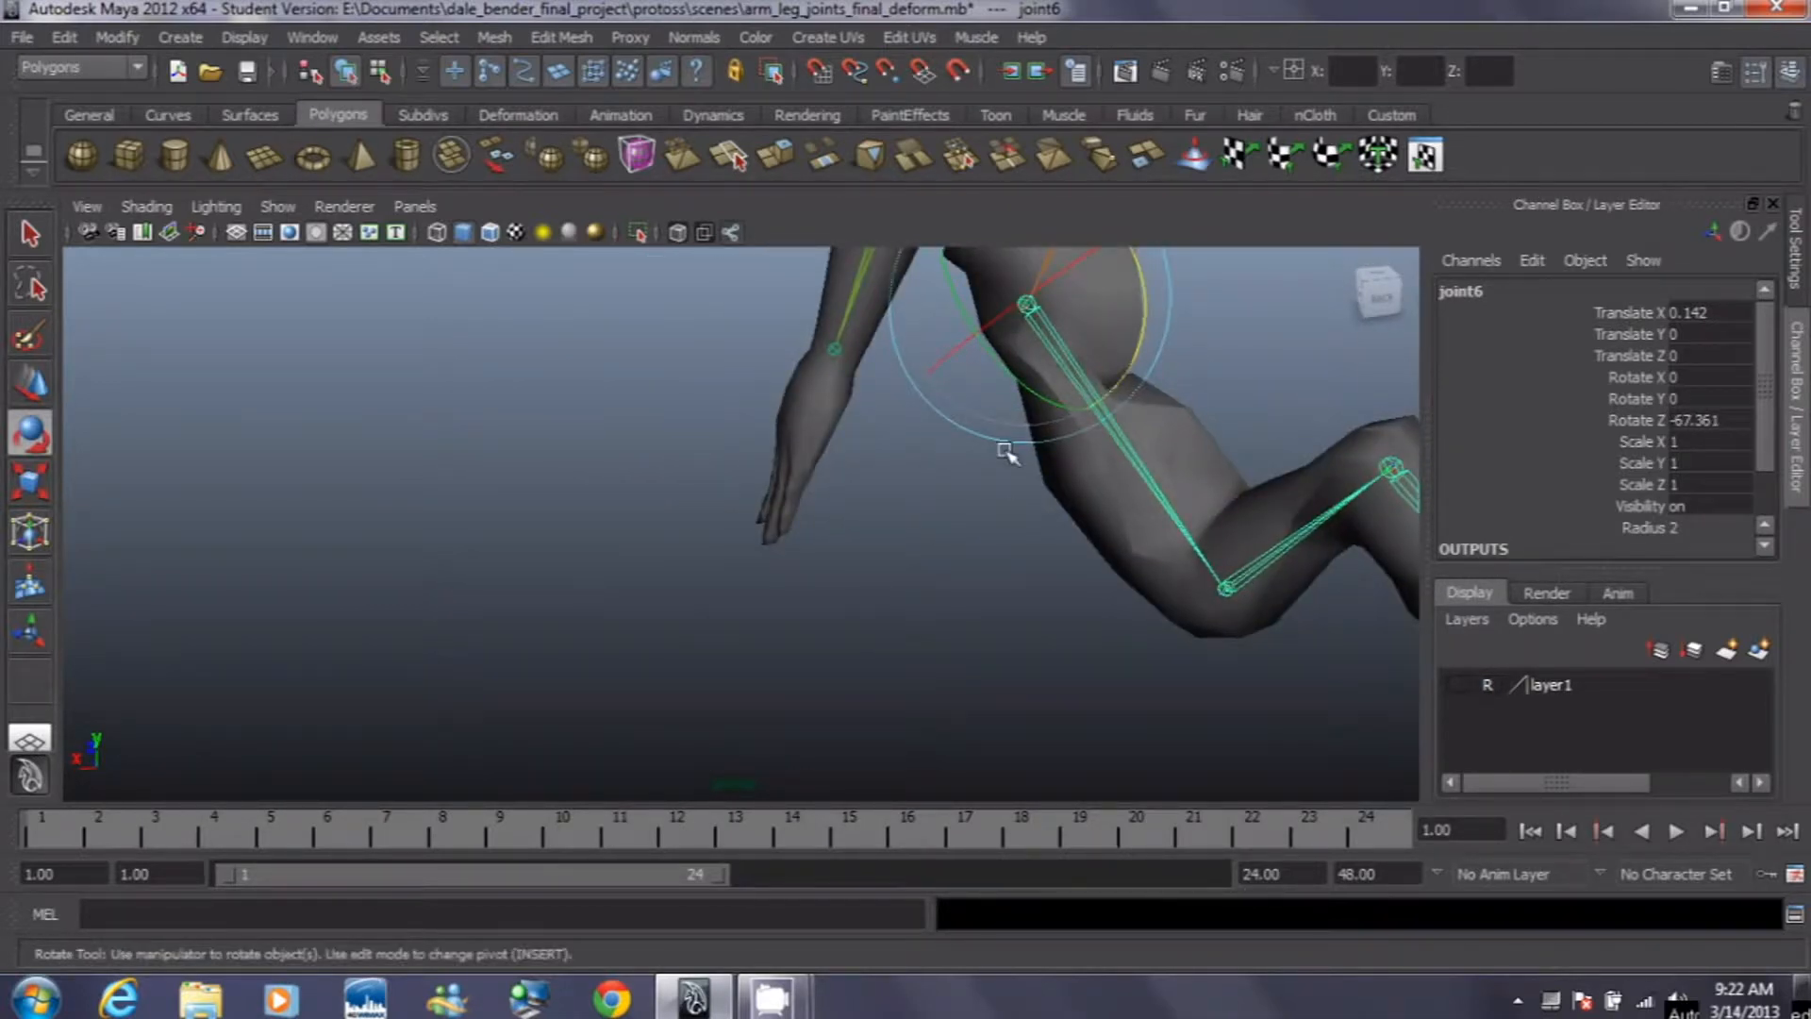
{"action": "left_click_drag", "start_coordinate": [1132, 363], "coordinate": [983, 369]}
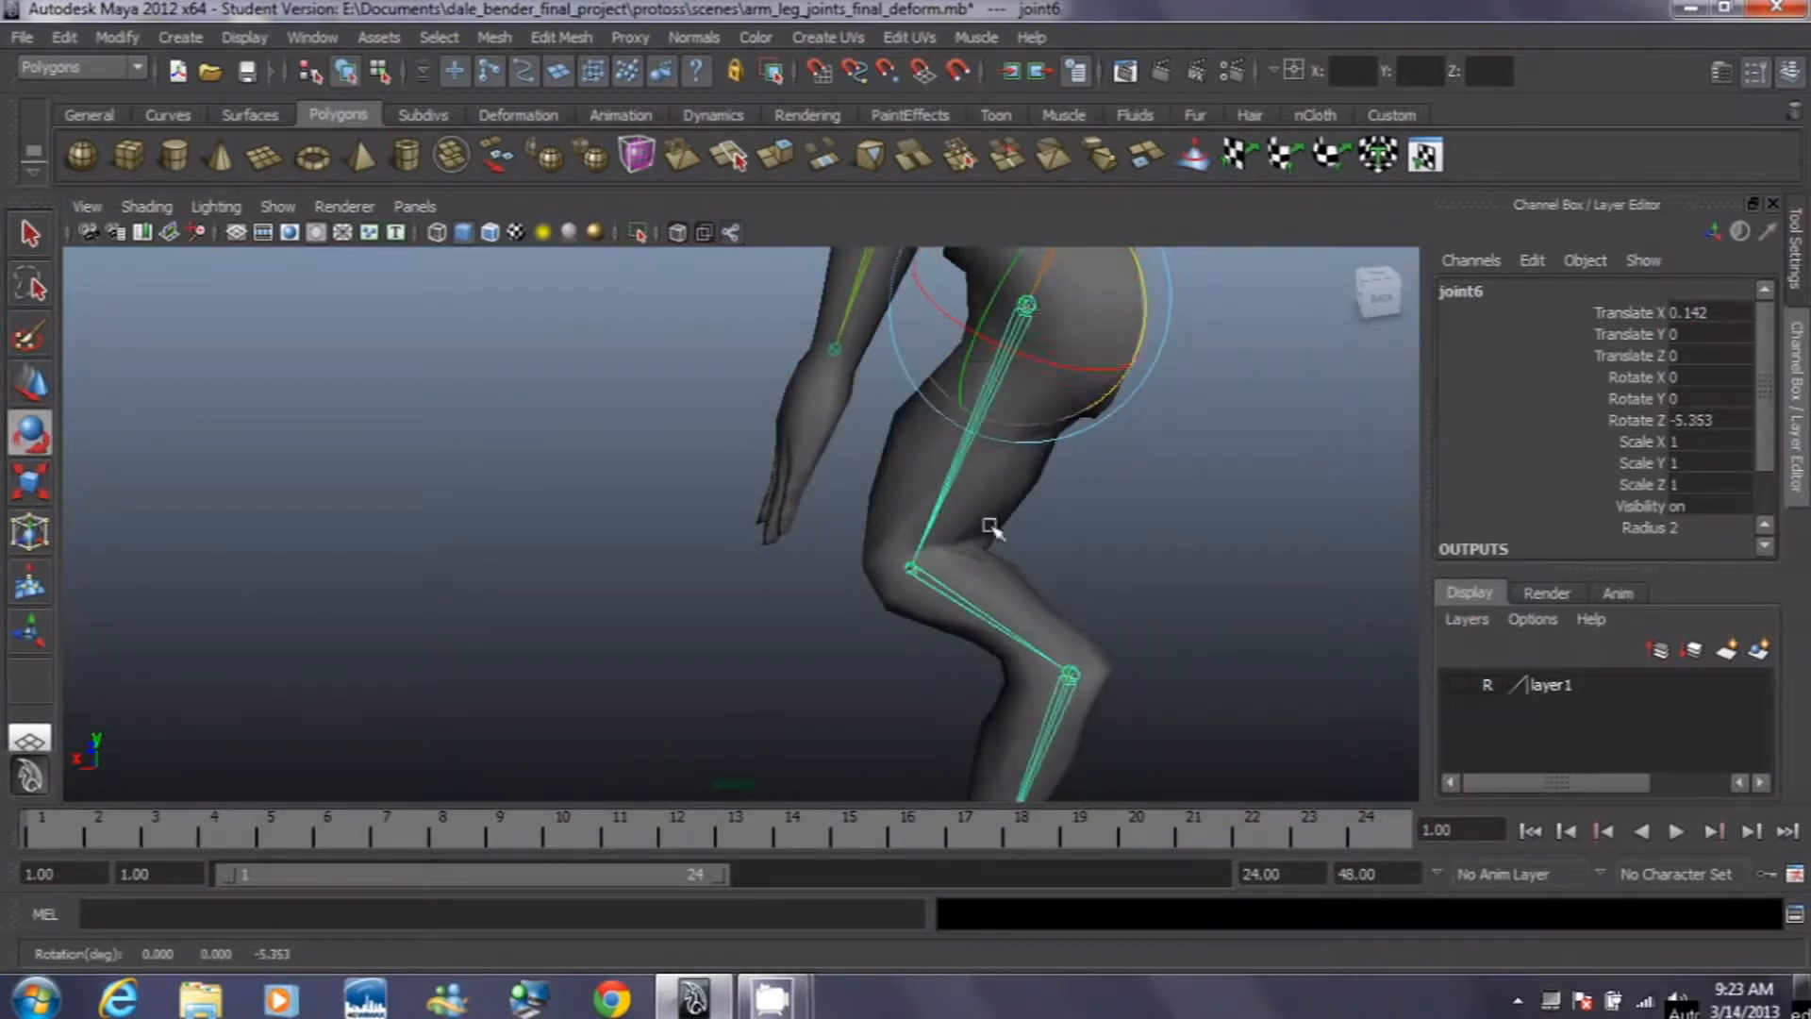
Step: Rotate the knee joint and the joint below it to test leg bending, settling the lower one at about -1.6 degrees in Z
{"action": "left_click", "coordinate": [915, 573]}
{"action": "left_click_drag", "start_coordinate": [922, 632], "coordinate": [1063, 607], "text": "alt"}
{"action": "left_click_drag", "start_coordinate": [854, 712], "coordinate": [847, 421]}
{"action": "left_click", "coordinate": [905, 472]}
{"action": "left_click_drag", "start_coordinate": [846, 563], "coordinate": [887, 526]}
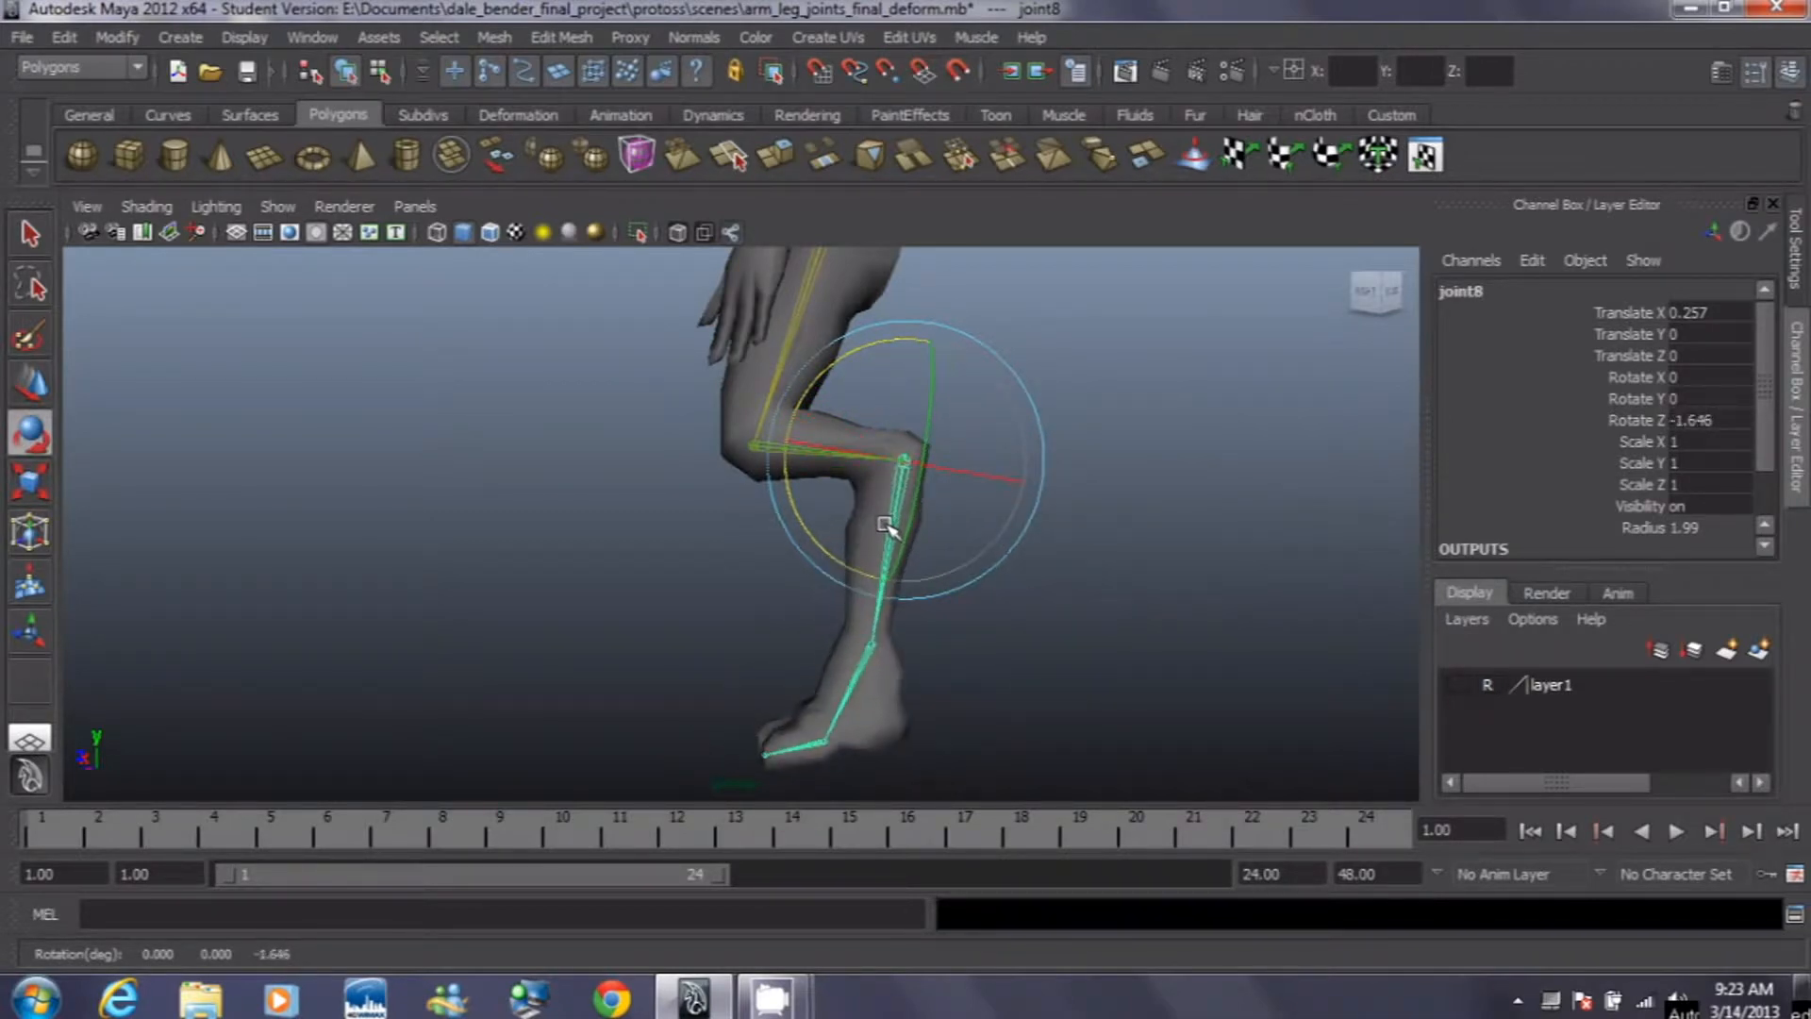
Step: Rotate the ankle joint to about -0.5, -2.8 and -50.9 degrees in X, Y and Z to point the foot downward
{"action": "left_click", "coordinate": [869, 648]}
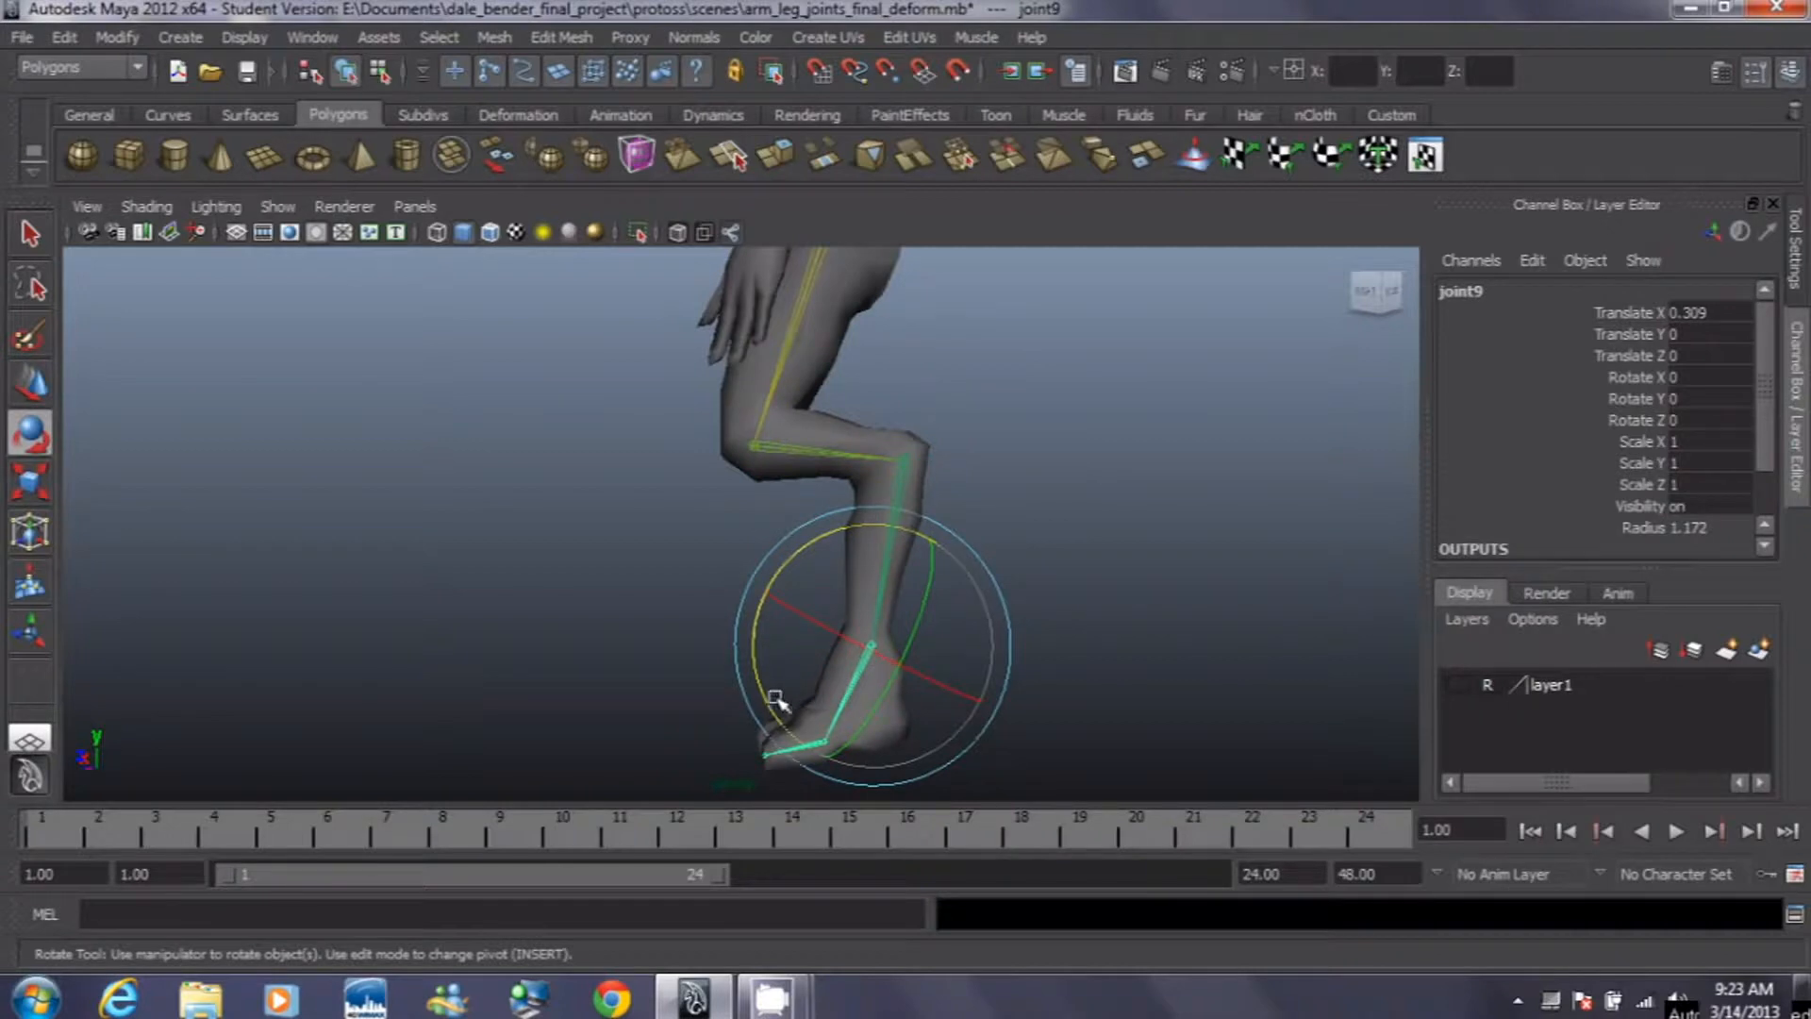
{"action": "left_click_drag", "start_coordinate": [764, 698], "coordinate": [895, 712]}
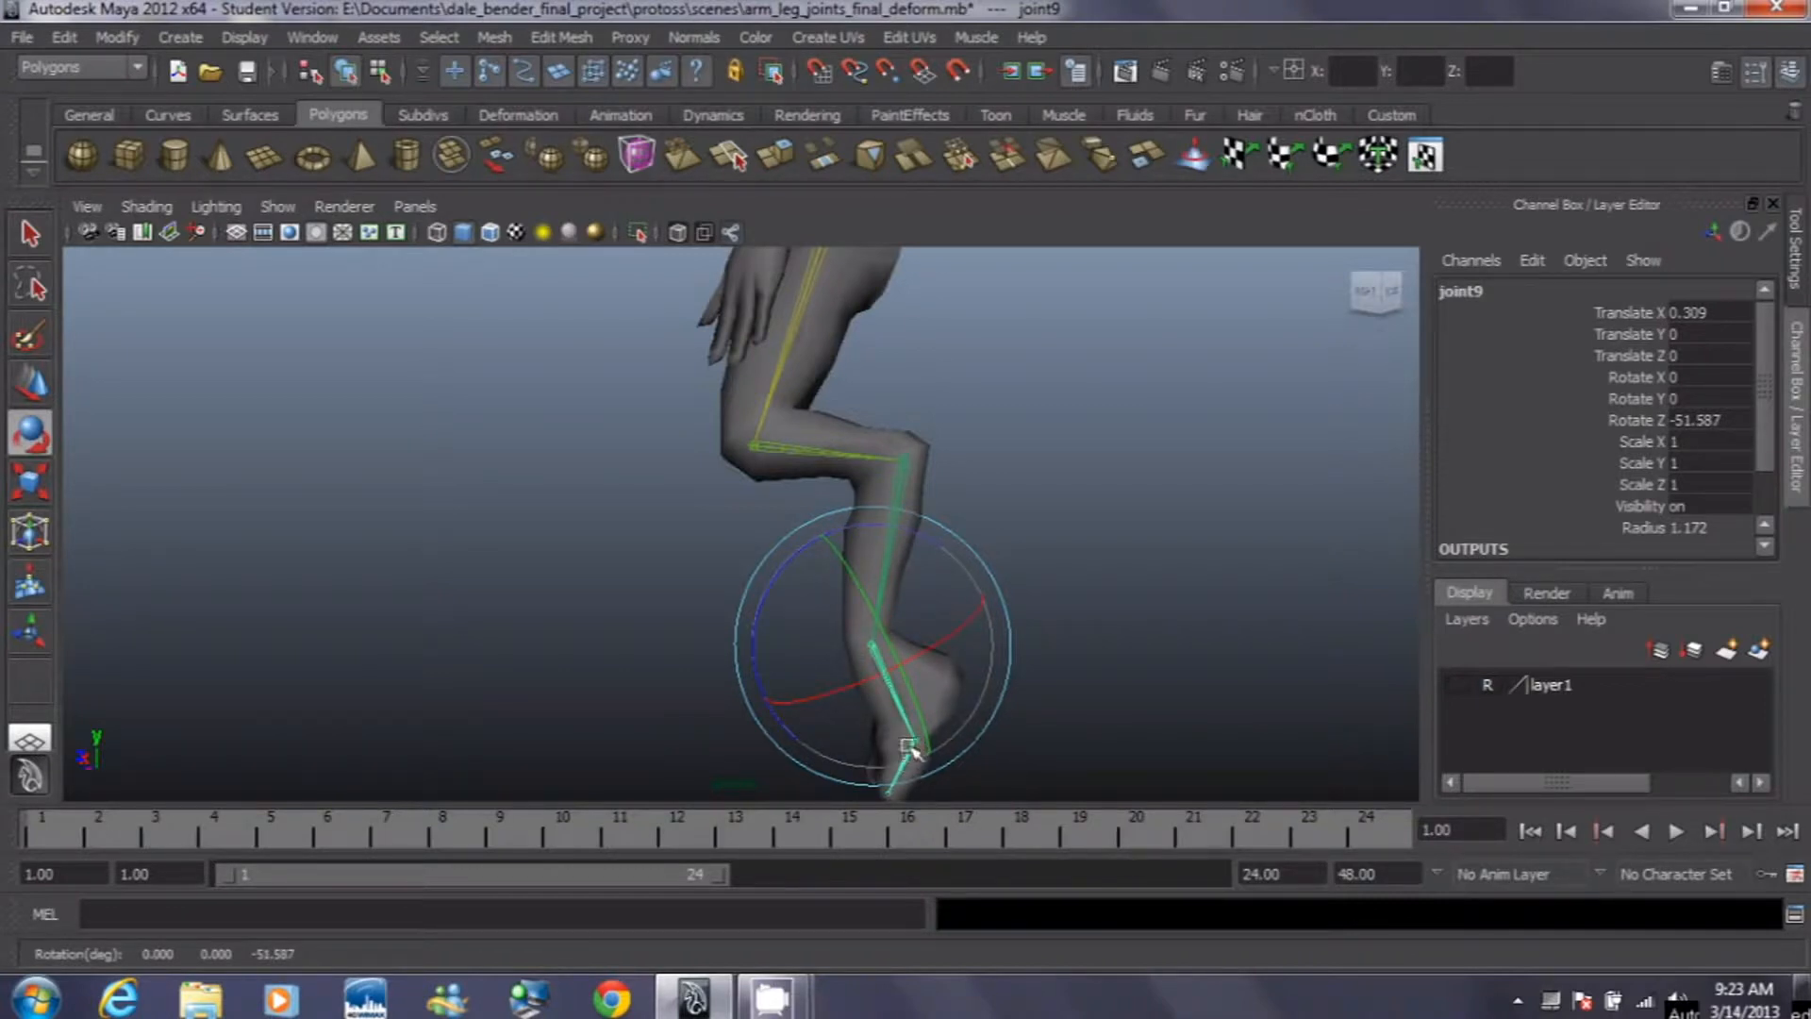
{"action": "left_click_drag", "start_coordinate": [954, 771], "coordinate": [971, 698], "text": "alt"}
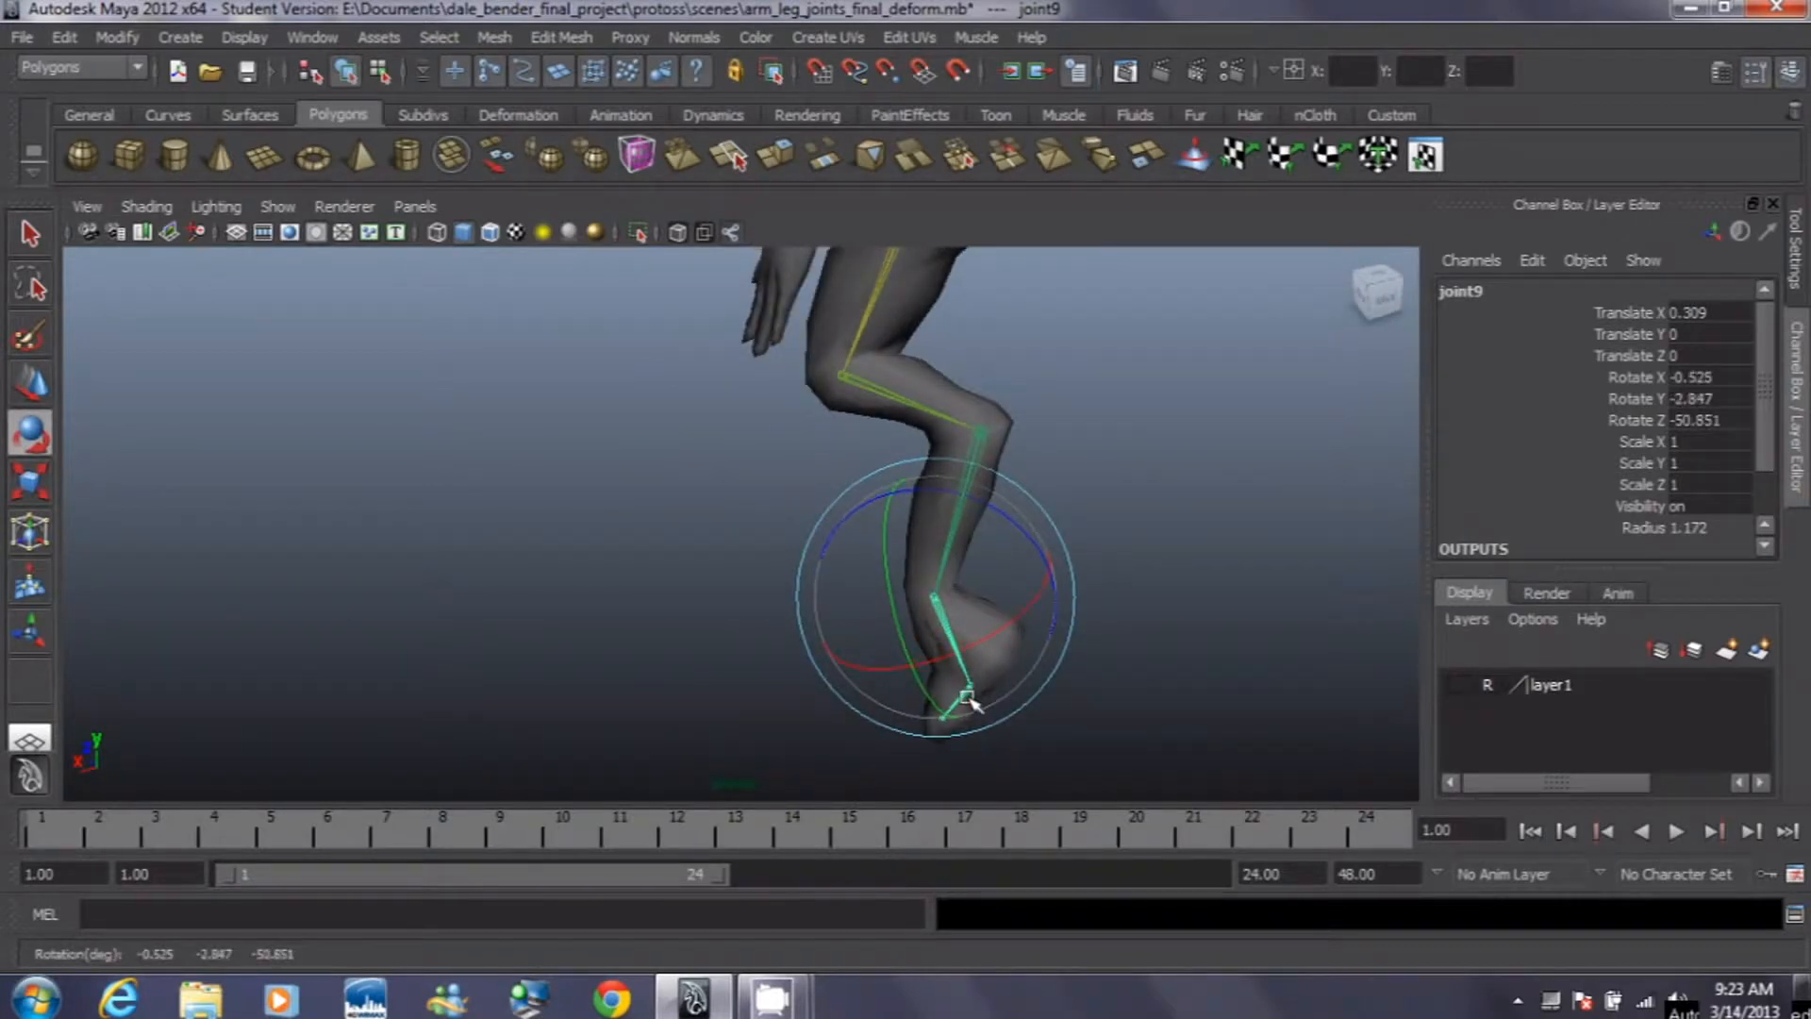
{"action": "scroll", "coordinate": [977, 703], "scroll_direction": "up", "scroll_amount": 3}
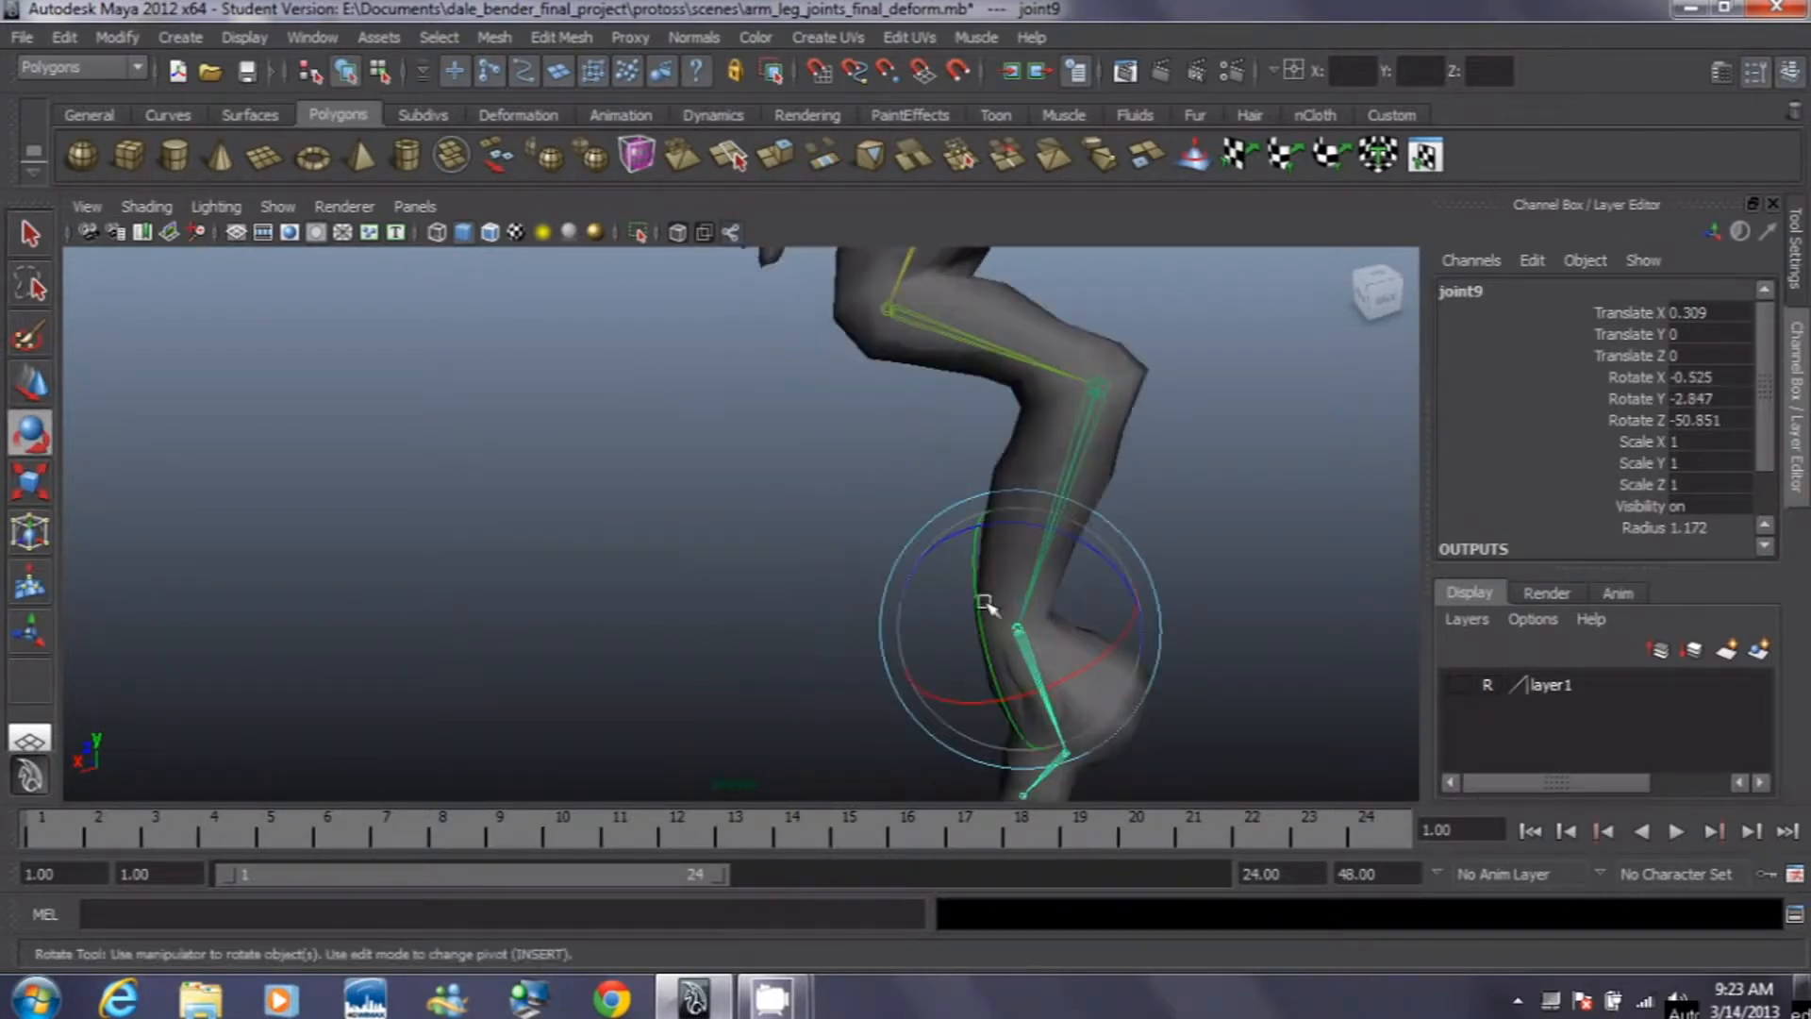
{"action": "middle_click_drag", "start_coordinate": [946, 565], "coordinate": [809, 337], "text": "alt"}
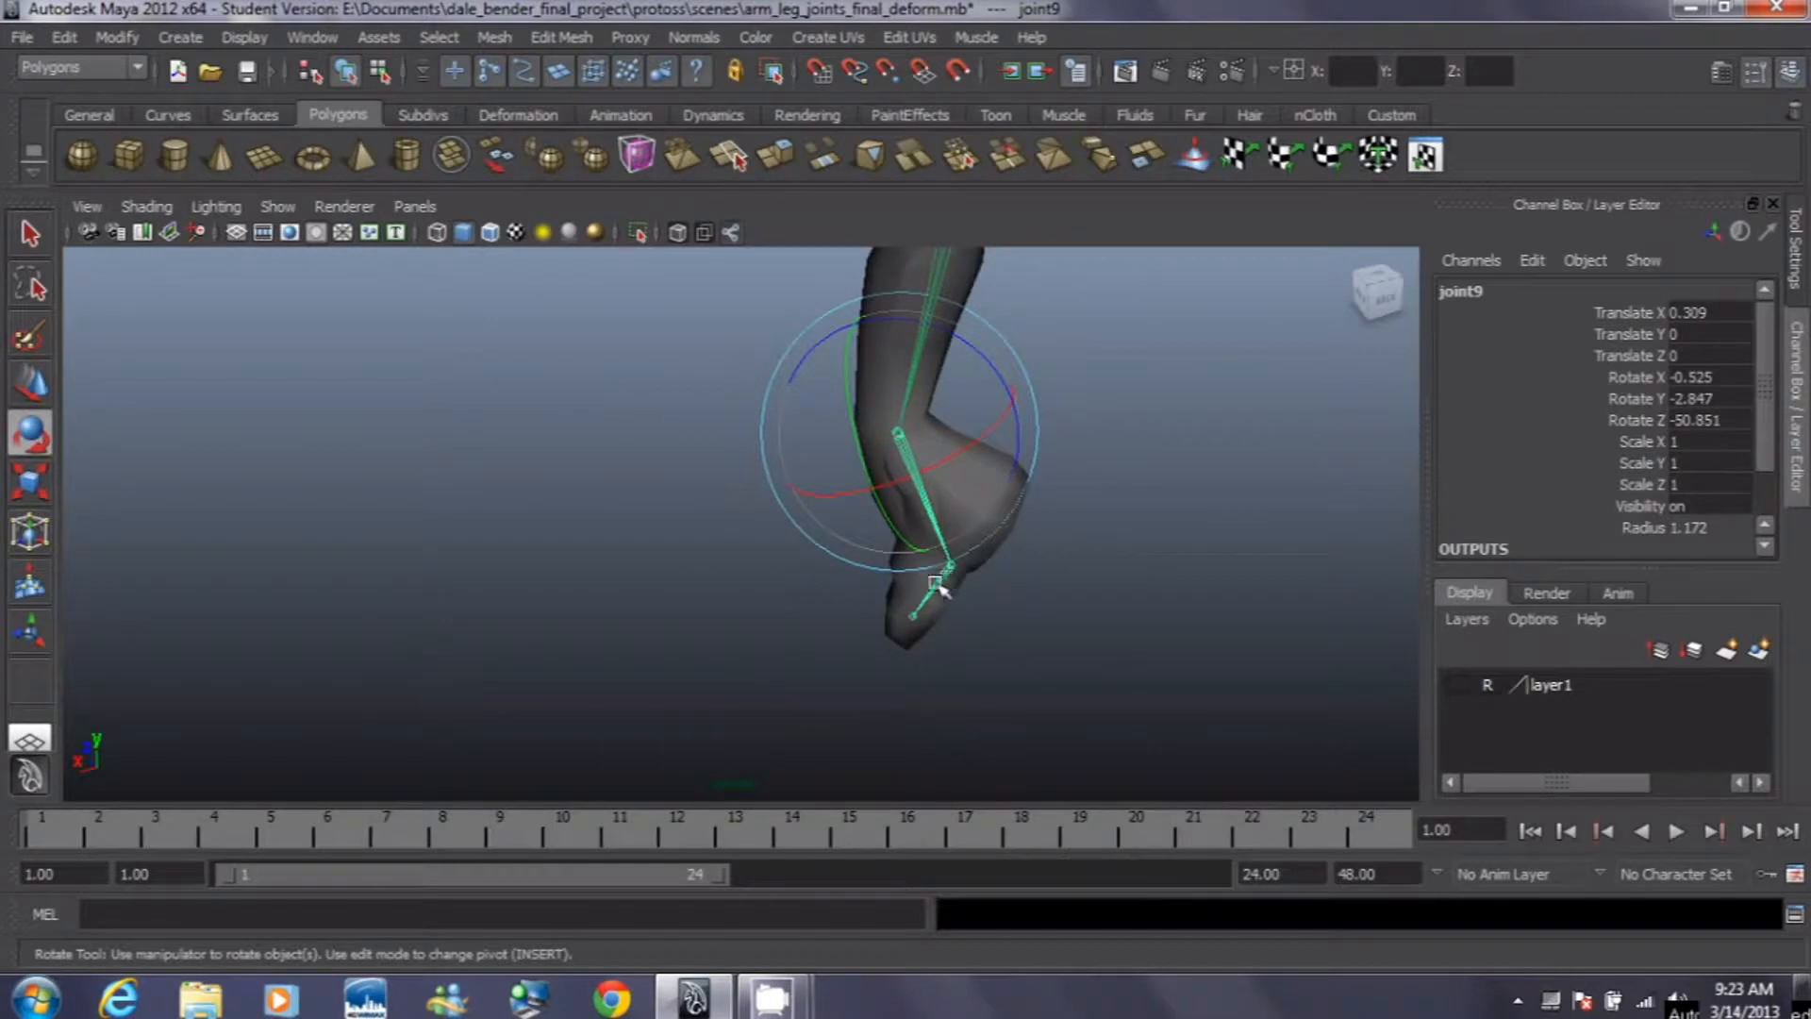
Step: Rotate the toe joint to about 67.4 degrees in Z to test how the front of the foot deforms
{"action": "left_click", "coordinate": [938, 587]}
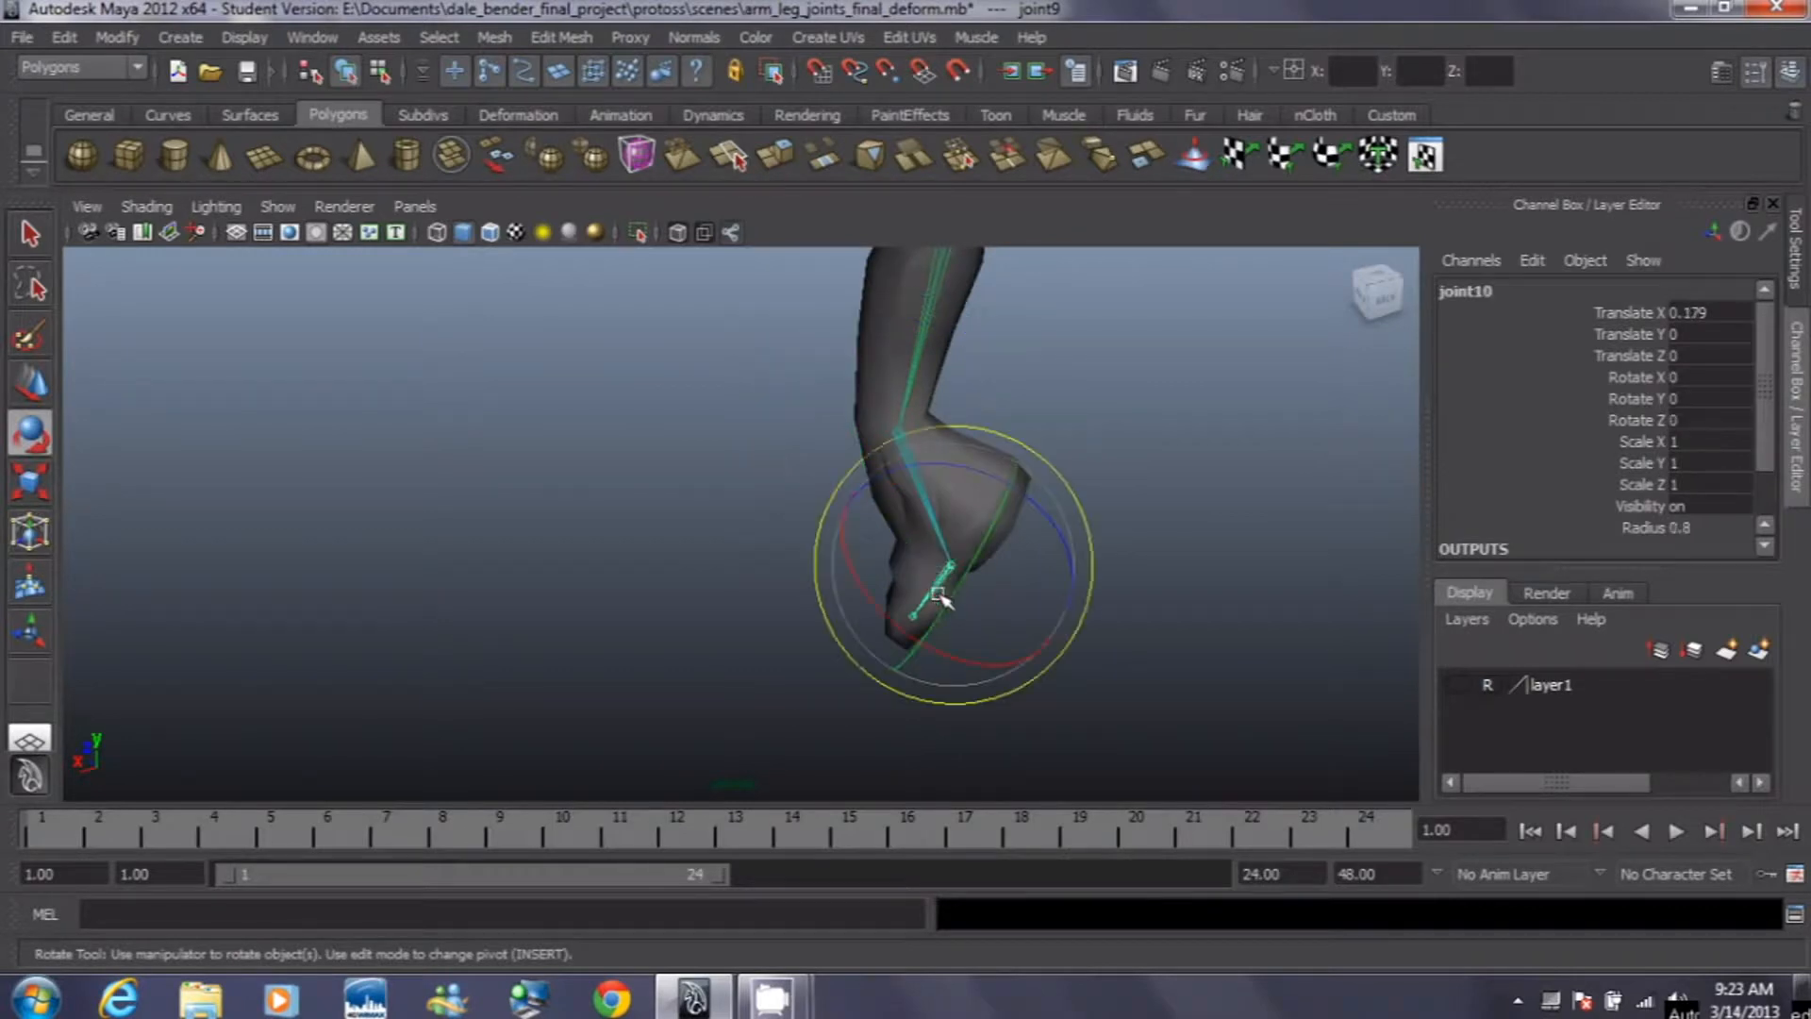
{"action": "left_click_drag", "start_coordinate": [929, 687], "coordinate": [860, 709], "text": "alt"}
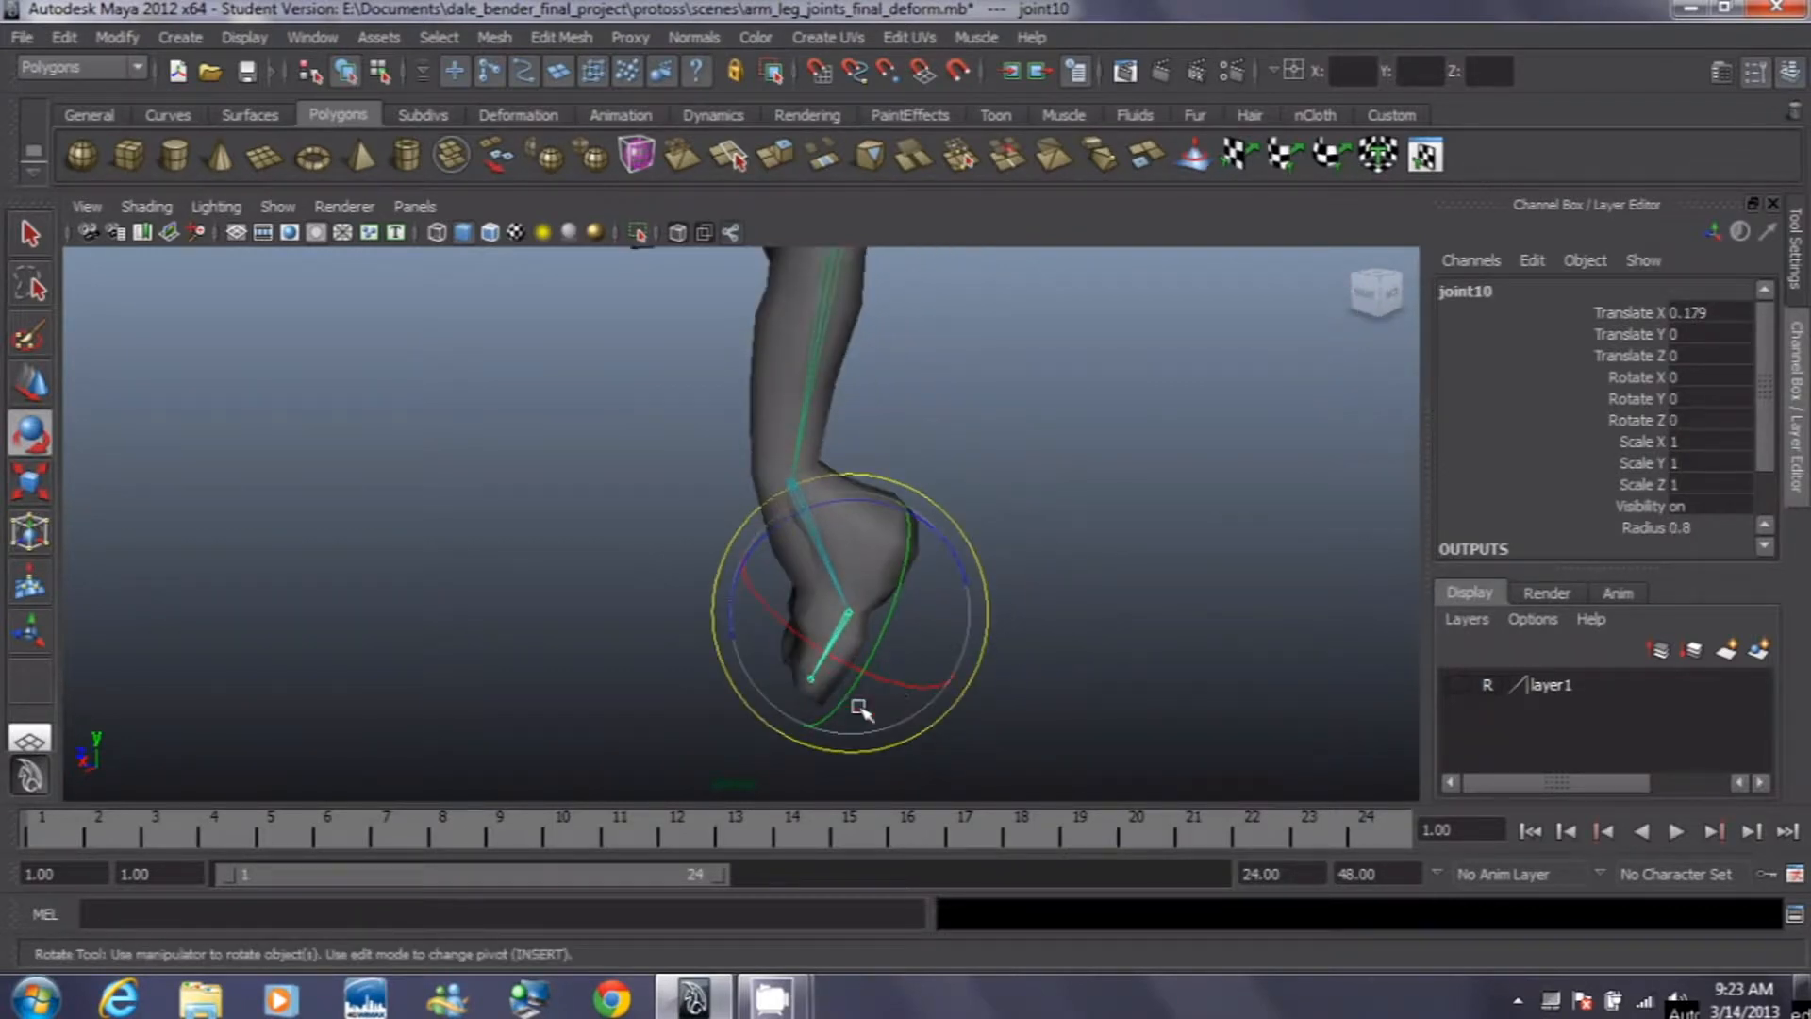
{"action": "left_click_drag", "start_coordinate": [743, 604], "coordinate": [866, 625]}
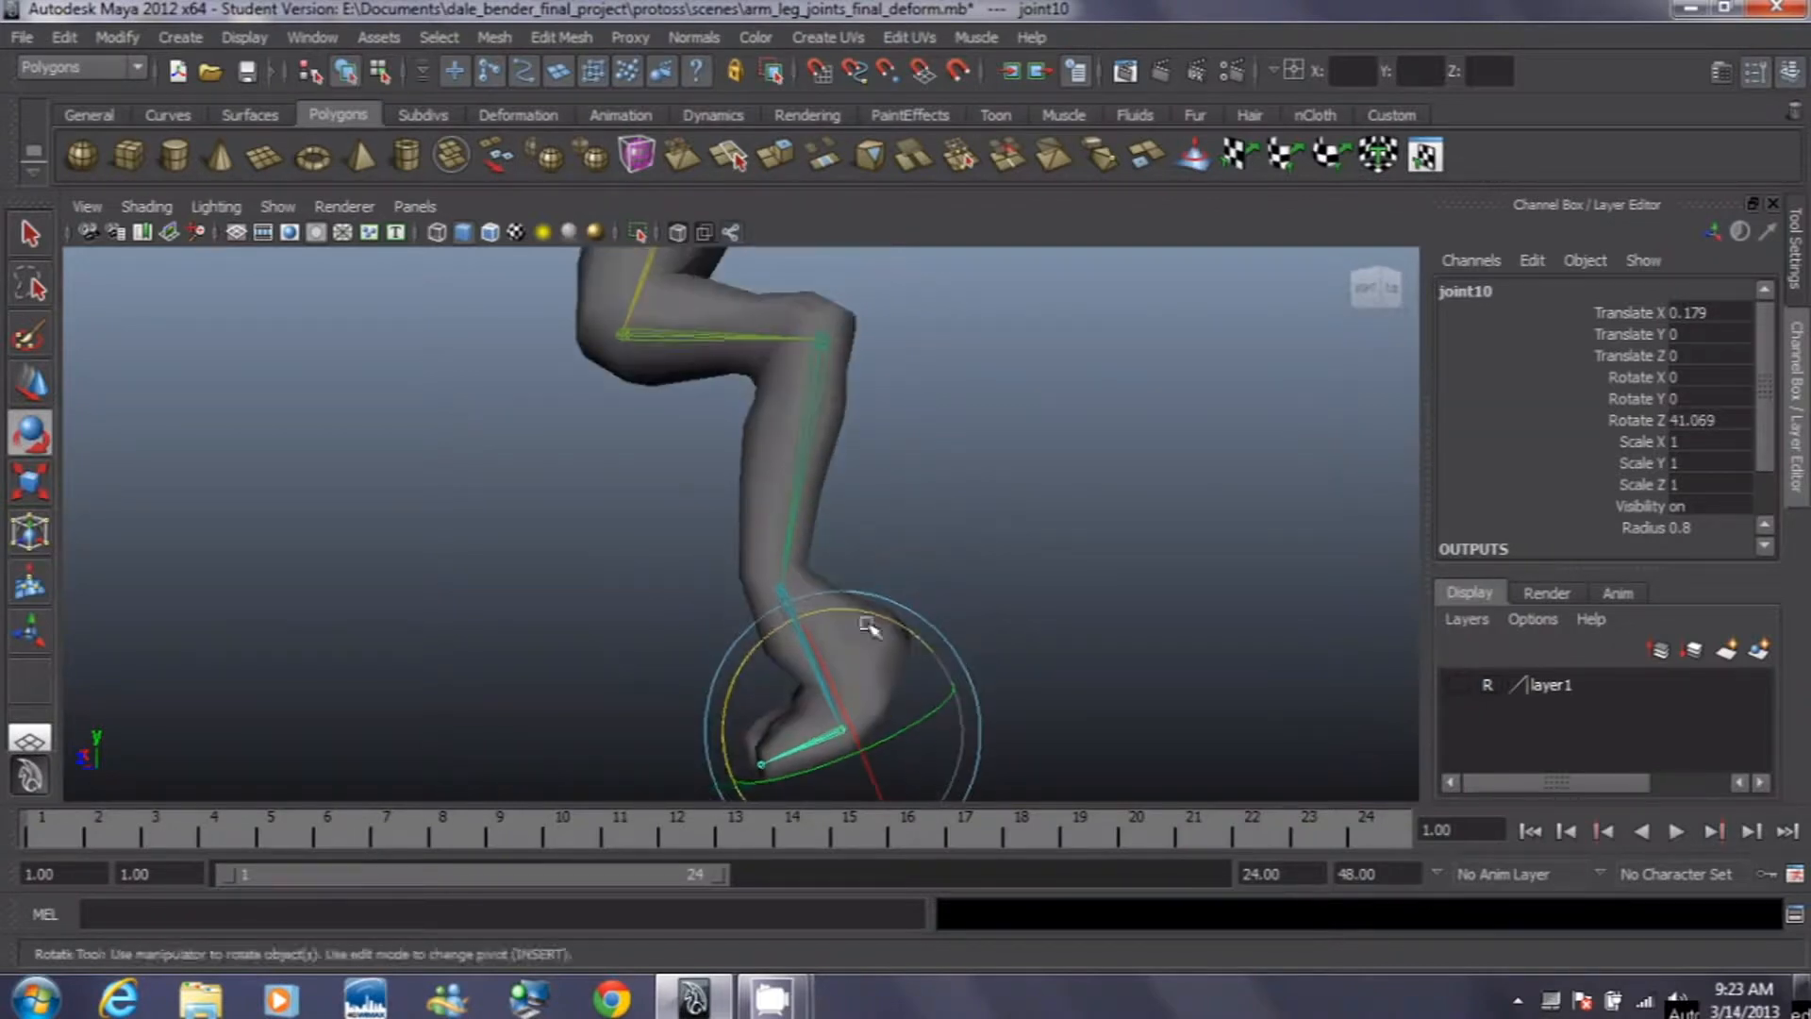
{"action": "left_click_drag", "start_coordinate": [835, 517], "coordinate": [755, 488], "text": "alt"}
{"action": "left_click", "coordinate": [764, 476]}
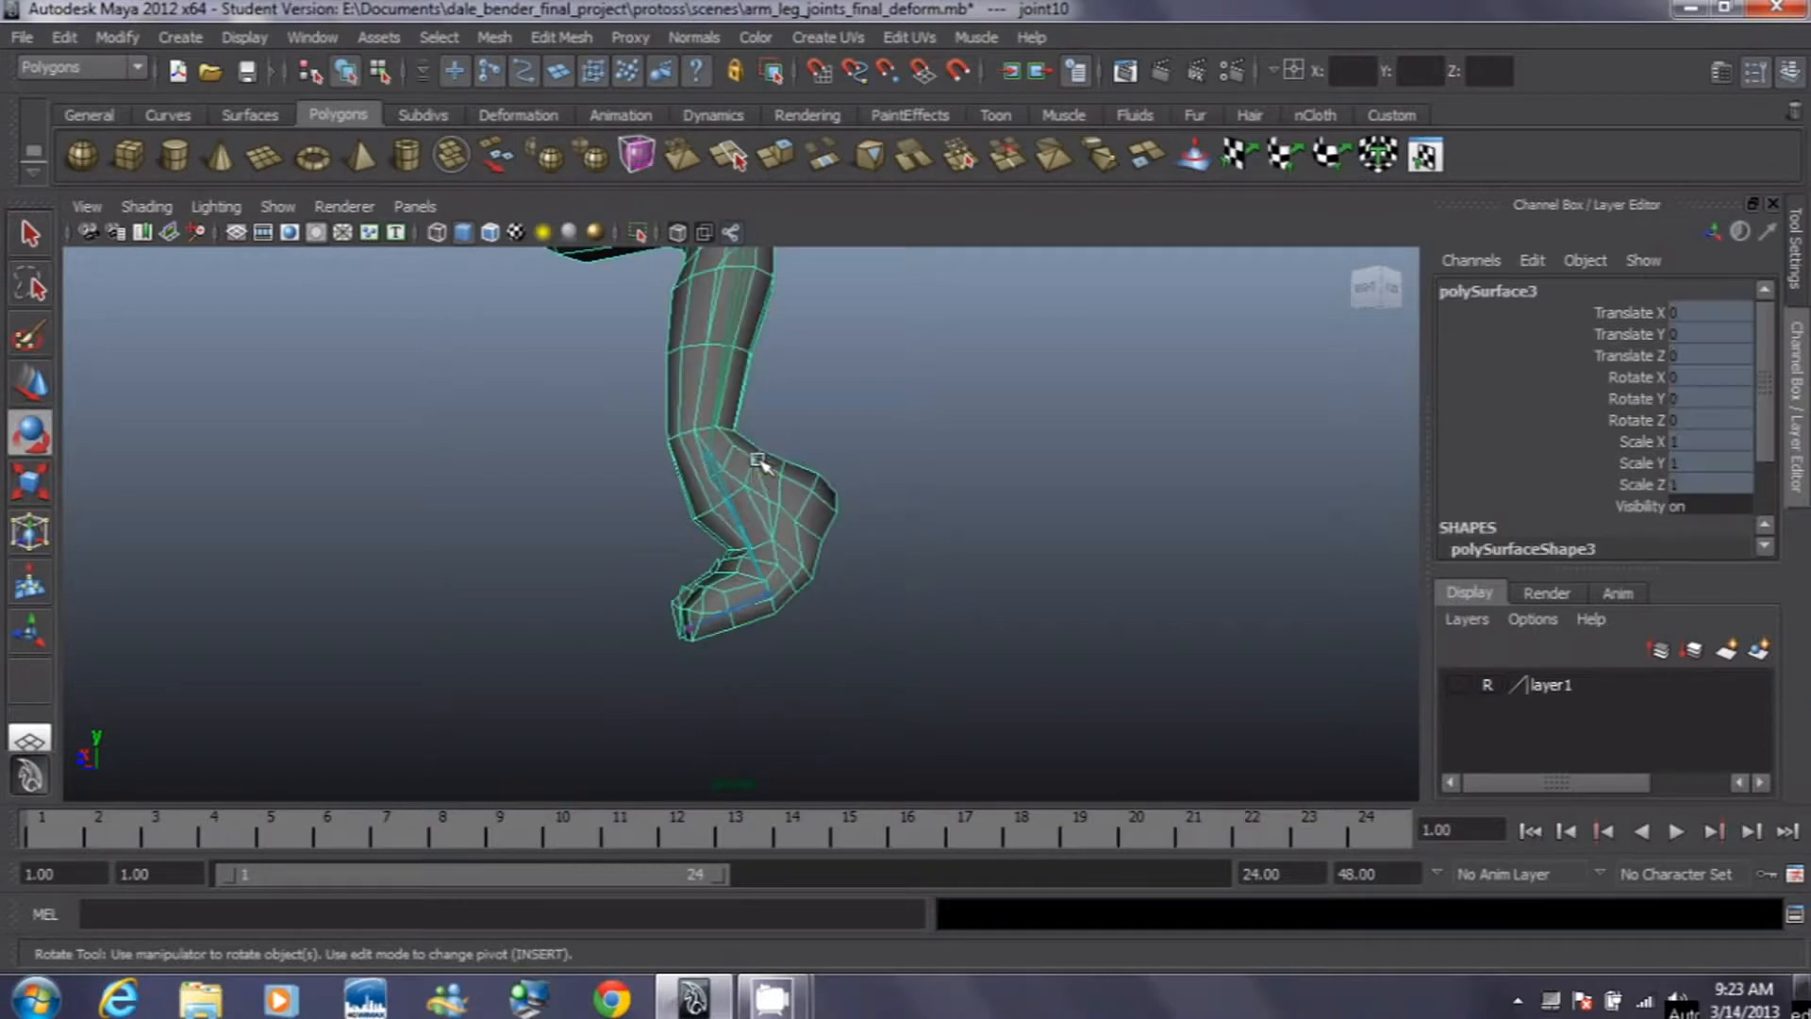
{"action": "key", "text": "ctrl+z"}
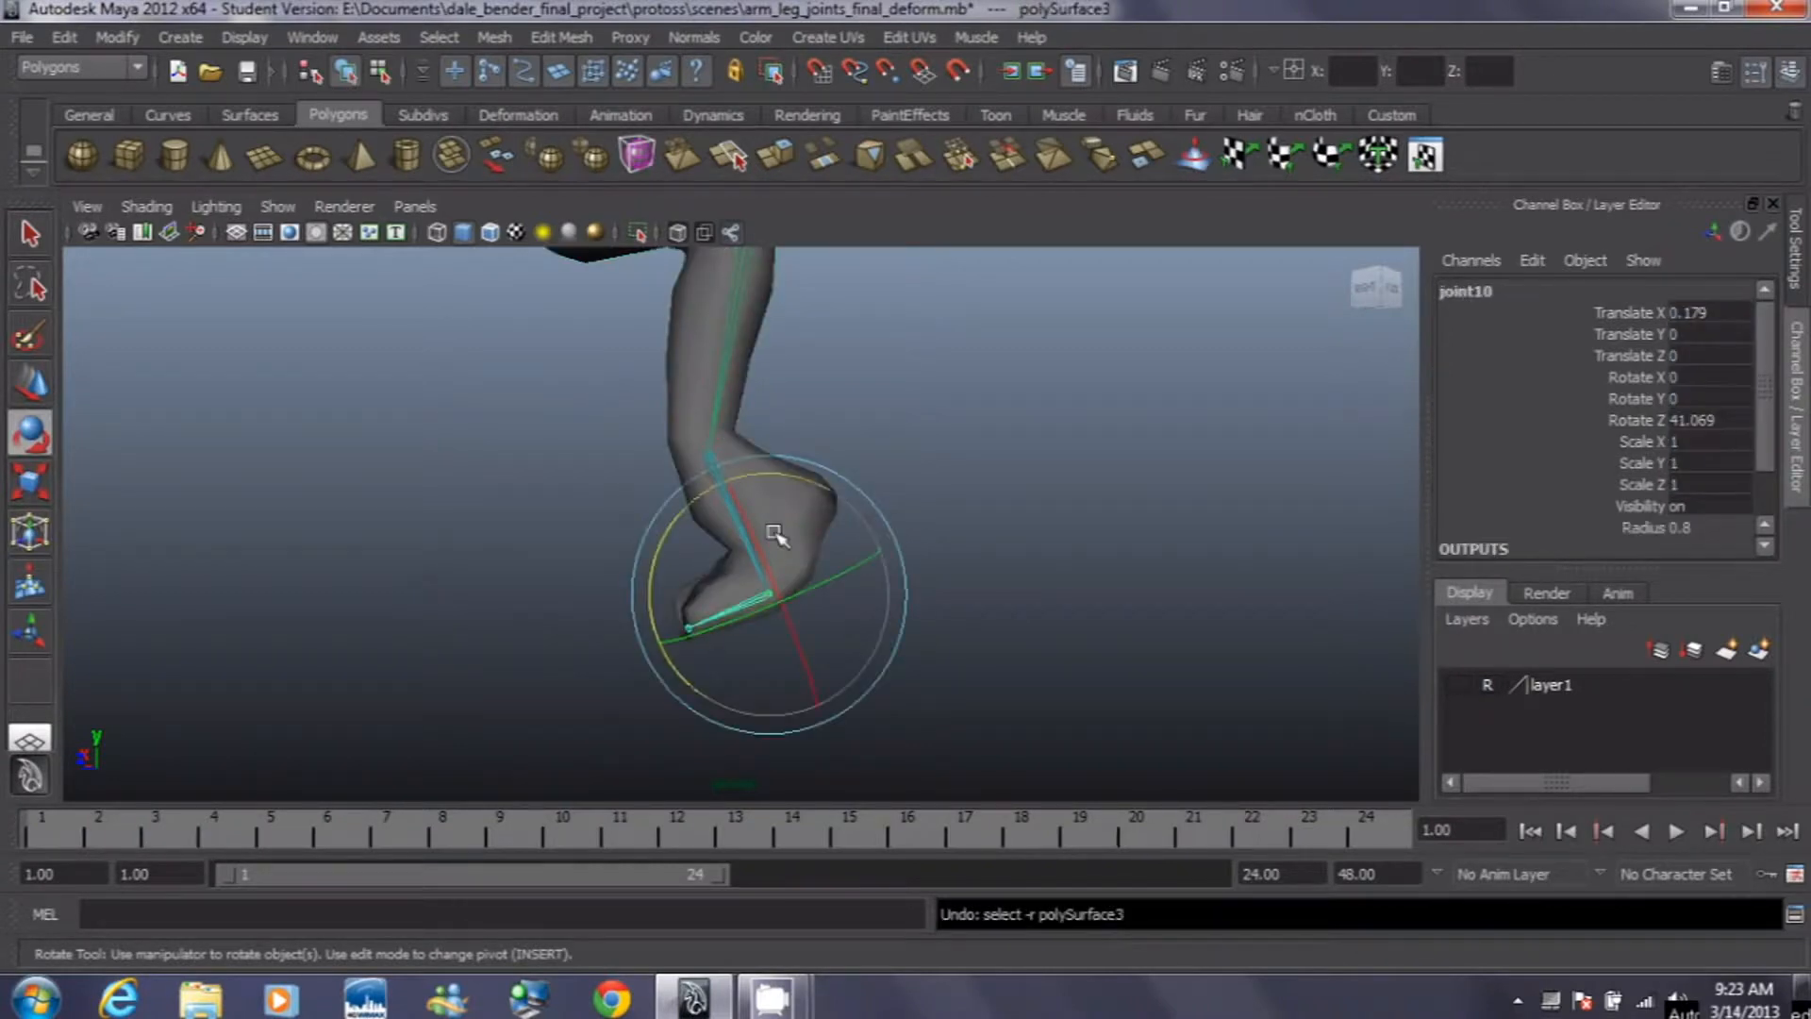
{"action": "mouse_move", "coordinate": [793, 481]}
{"action": "left_mouse_down"}
{"action": "mouse_move", "coordinate": [796, 498]}
{"action": "mouse_move", "coordinate": [768, 473]}
{"action": "mouse_move", "coordinate": [764, 490]}
{"action": "mouse_move", "coordinate": [814, 510]}
{"action": "mouse_move", "coordinate": [761, 493]}
{"action": "mouse_move", "coordinate": [820, 518]}
{"action": "mouse_move", "coordinate": [844, 592]}
{"action": "mouse_move", "coordinate": [786, 472]}
{"action": "left_mouse_up"}
{"action": "left_click_drag", "start_coordinate": [677, 368], "coordinate": [607, 396], "text": "alt"}
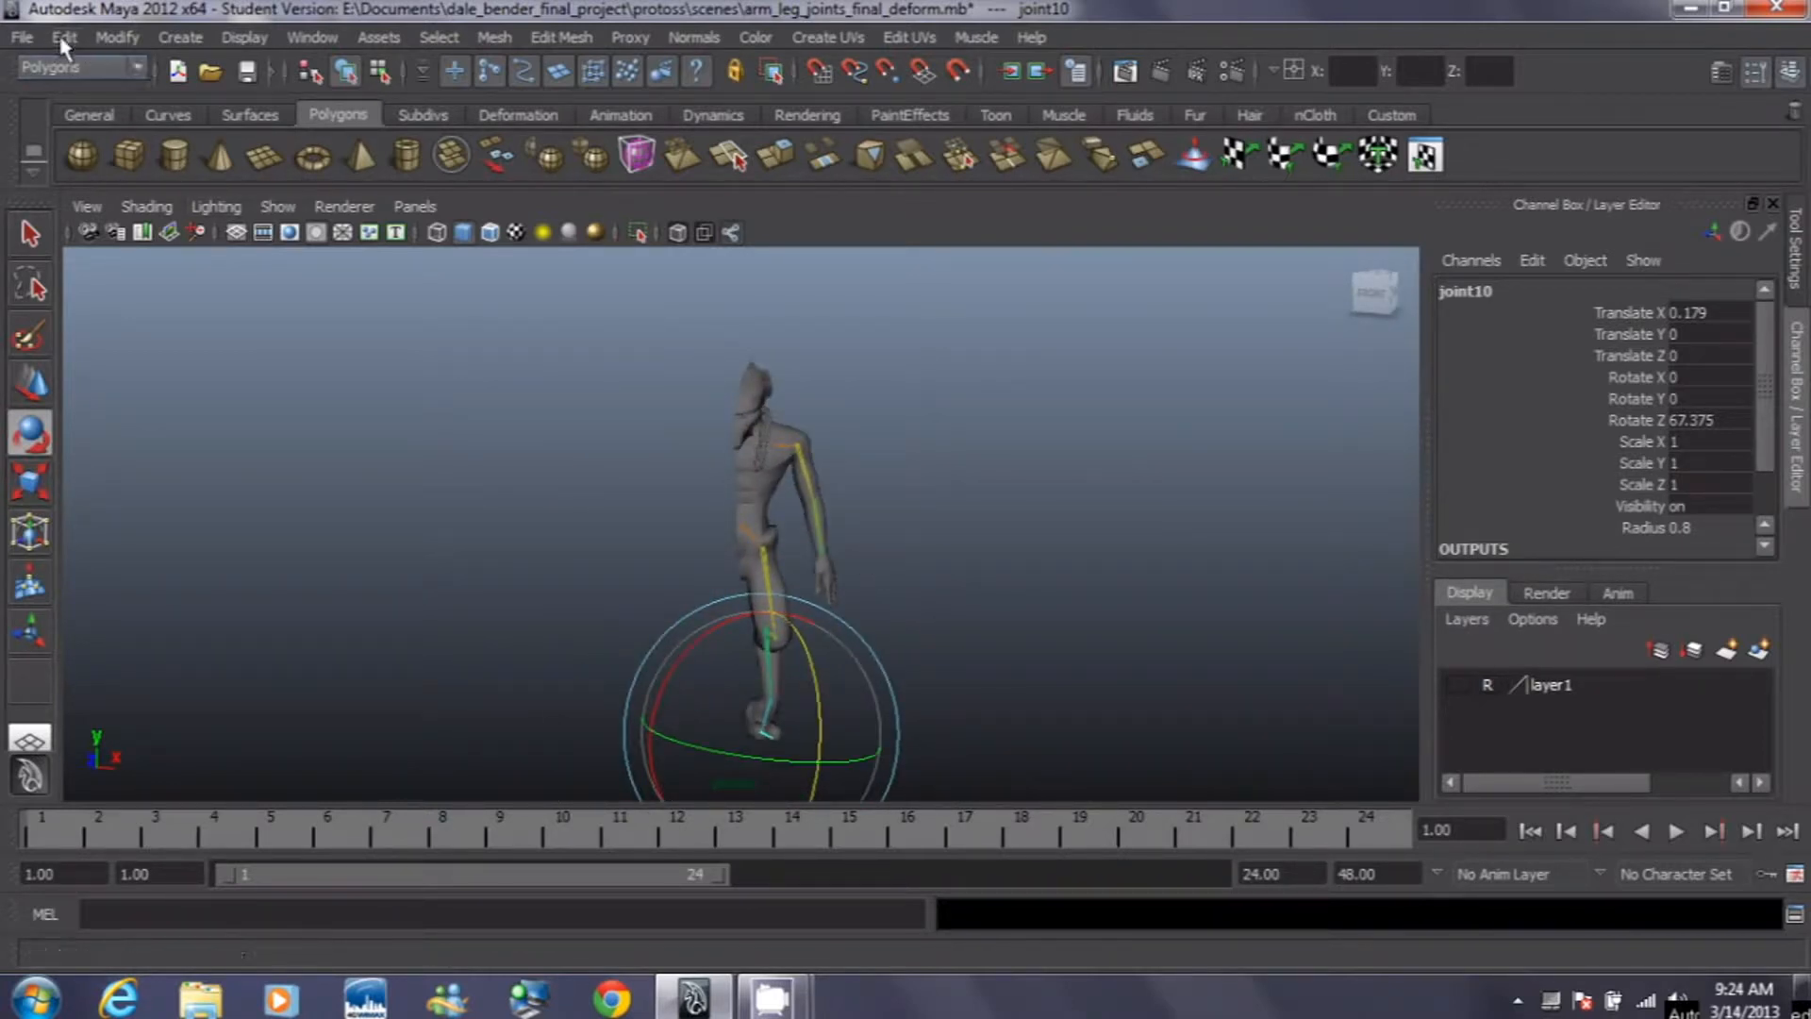
Step: Open the scene divide_mesh_2_final.mb, discarding the changes to the arm and leg joints scene
{"action": "left_click", "coordinate": [211, 71]}
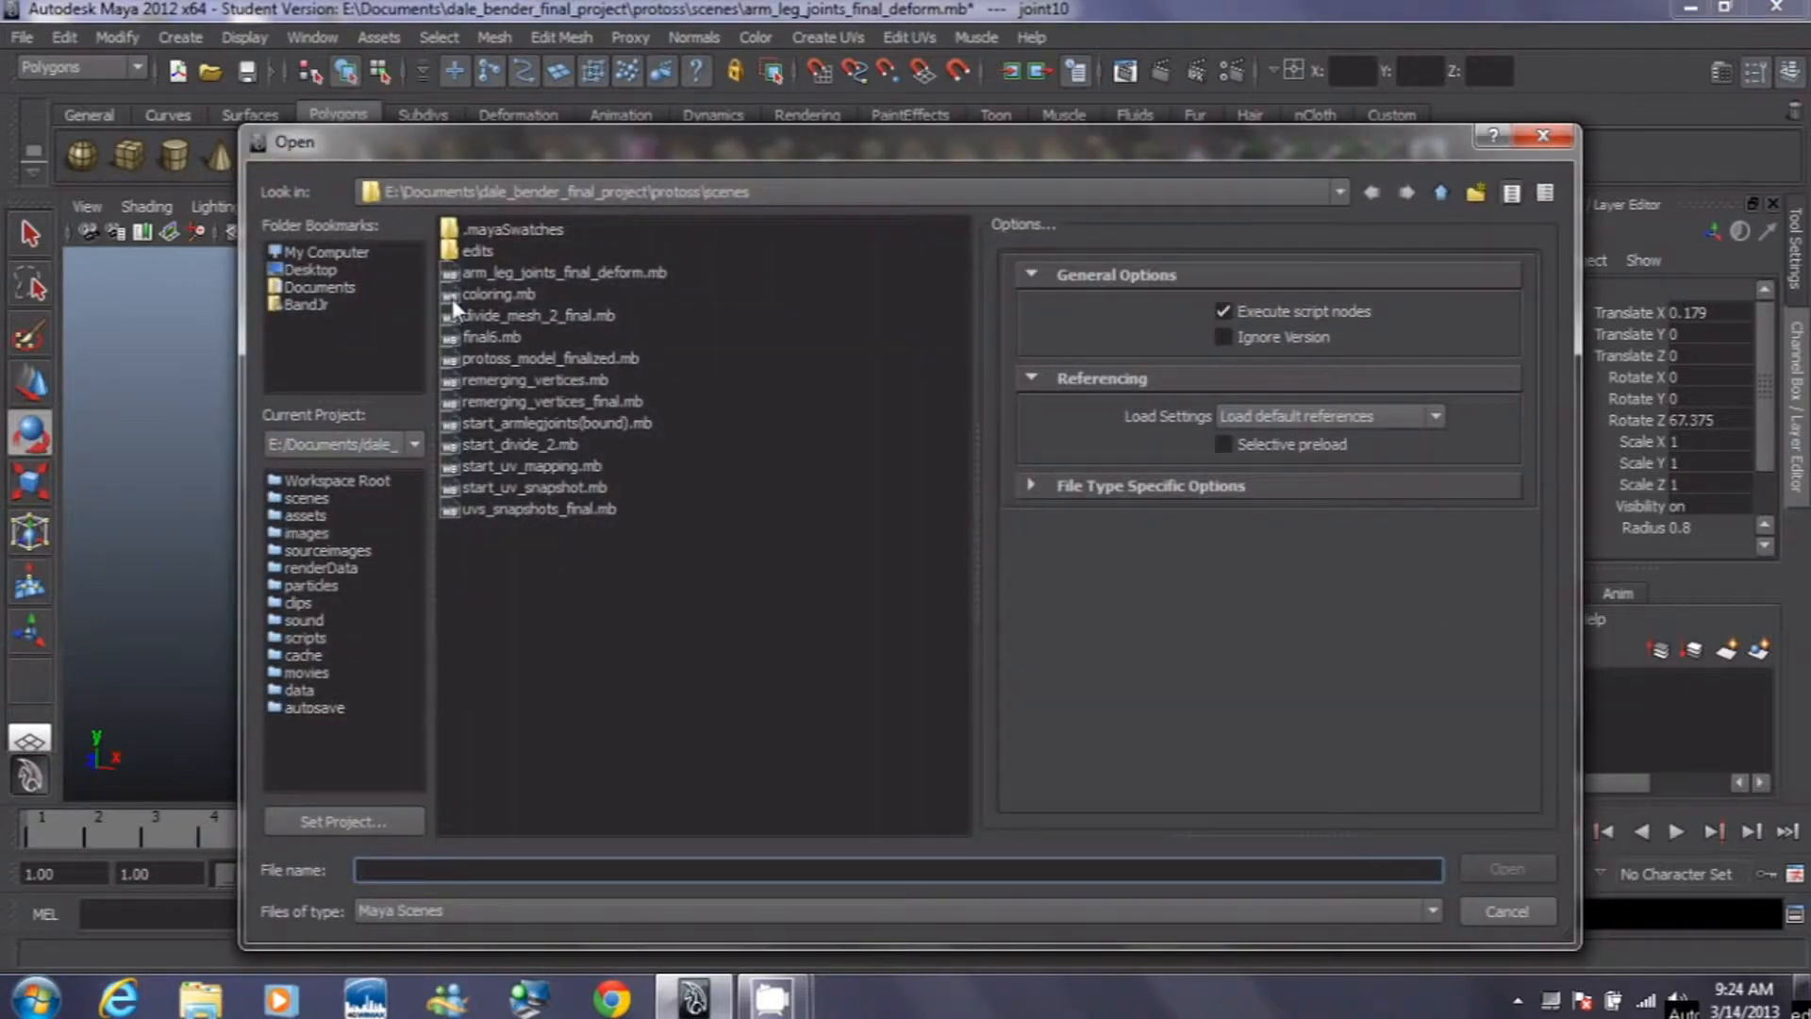
{"action": "left_click", "coordinate": [524, 314]}
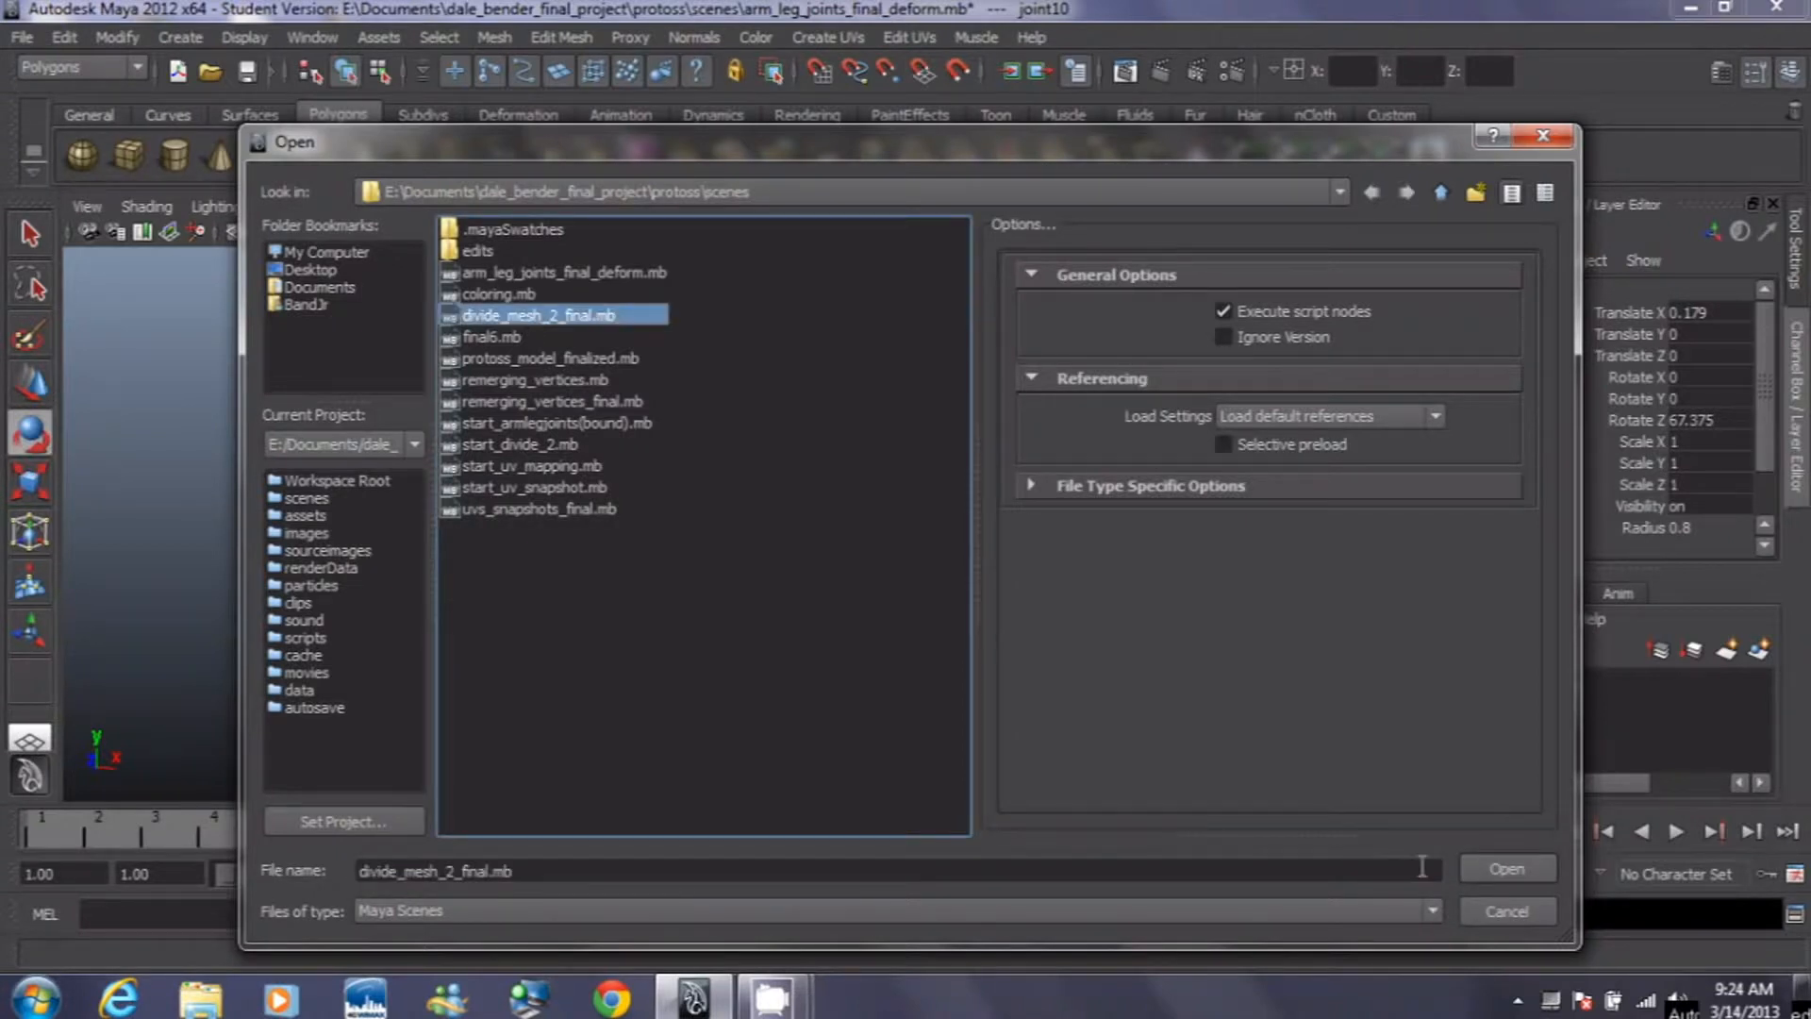
{"action": "left_click", "coordinate": [1500, 880]}
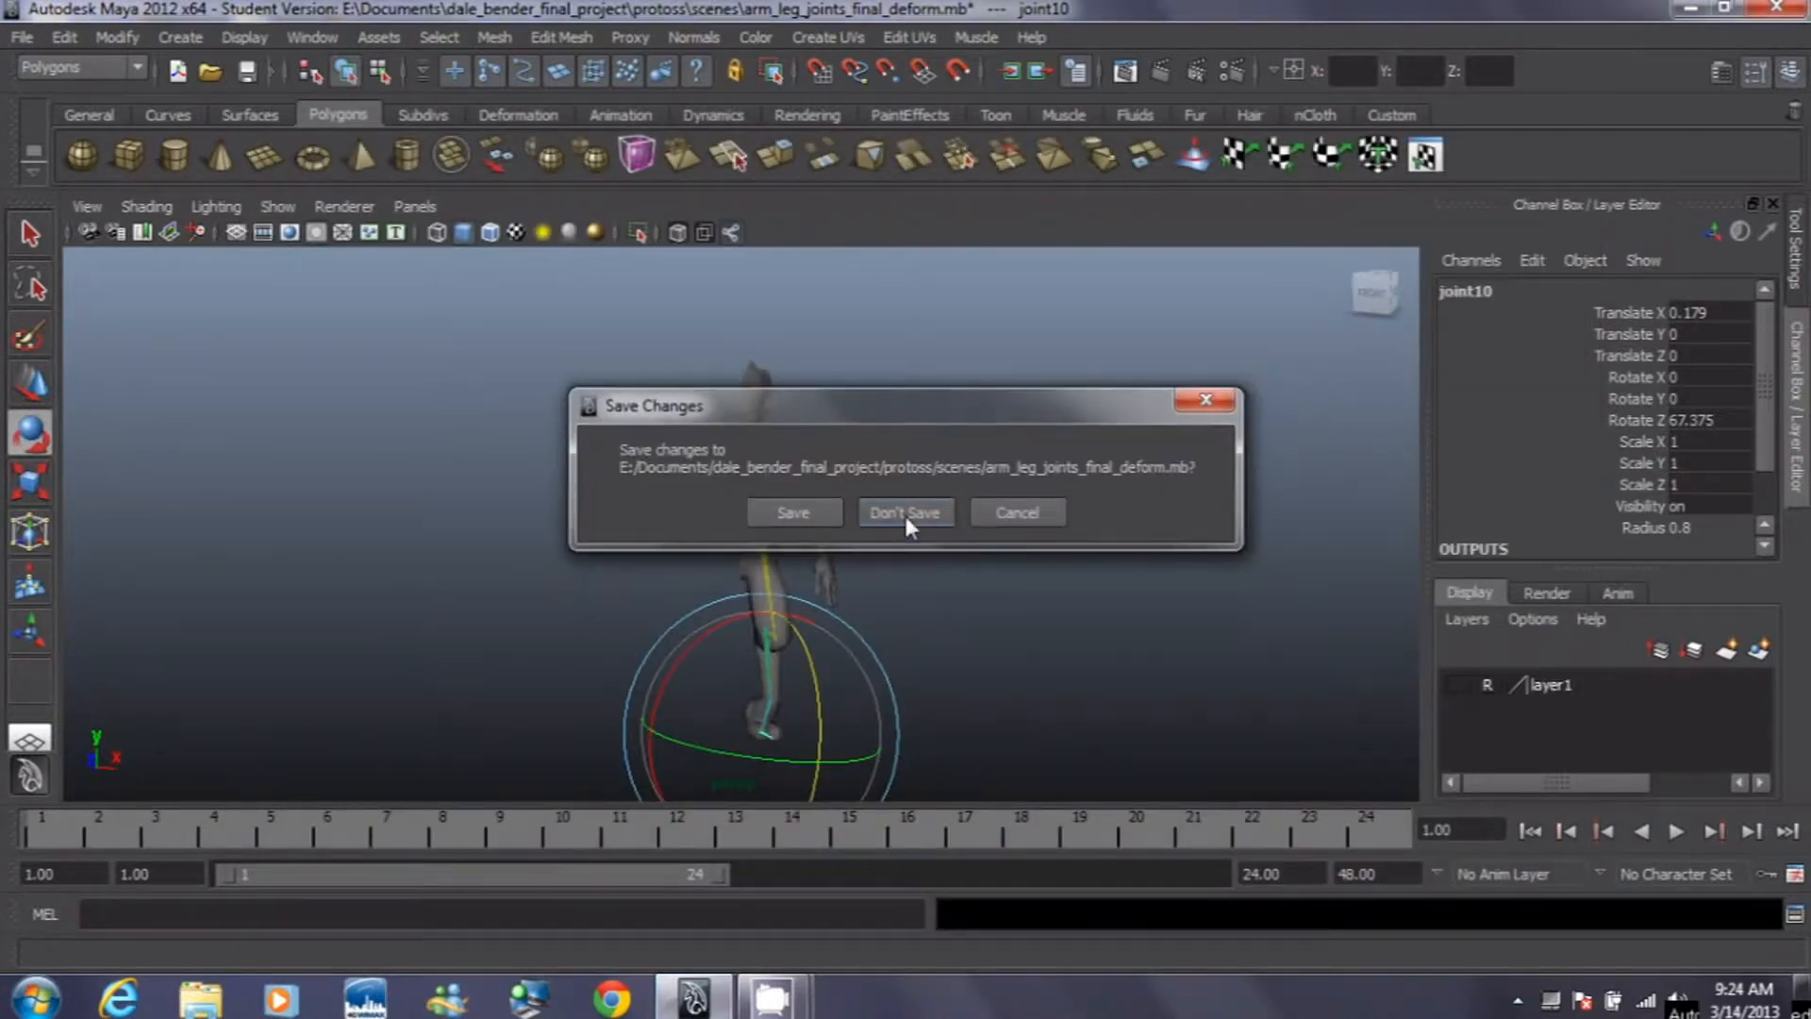
{"action": "left_click", "coordinate": [906, 513]}
Step: Select the head mesh and the eye in turn to examine them as separate pieces
{"action": "middle_click_drag", "start_coordinate": [863, 531], "coordinate": [842, 569], "text": "alt"}
{"action": "right_click_drag", "start_coordinate": [836, 407], "coordinate": [1019, 675], "text": "alt"}
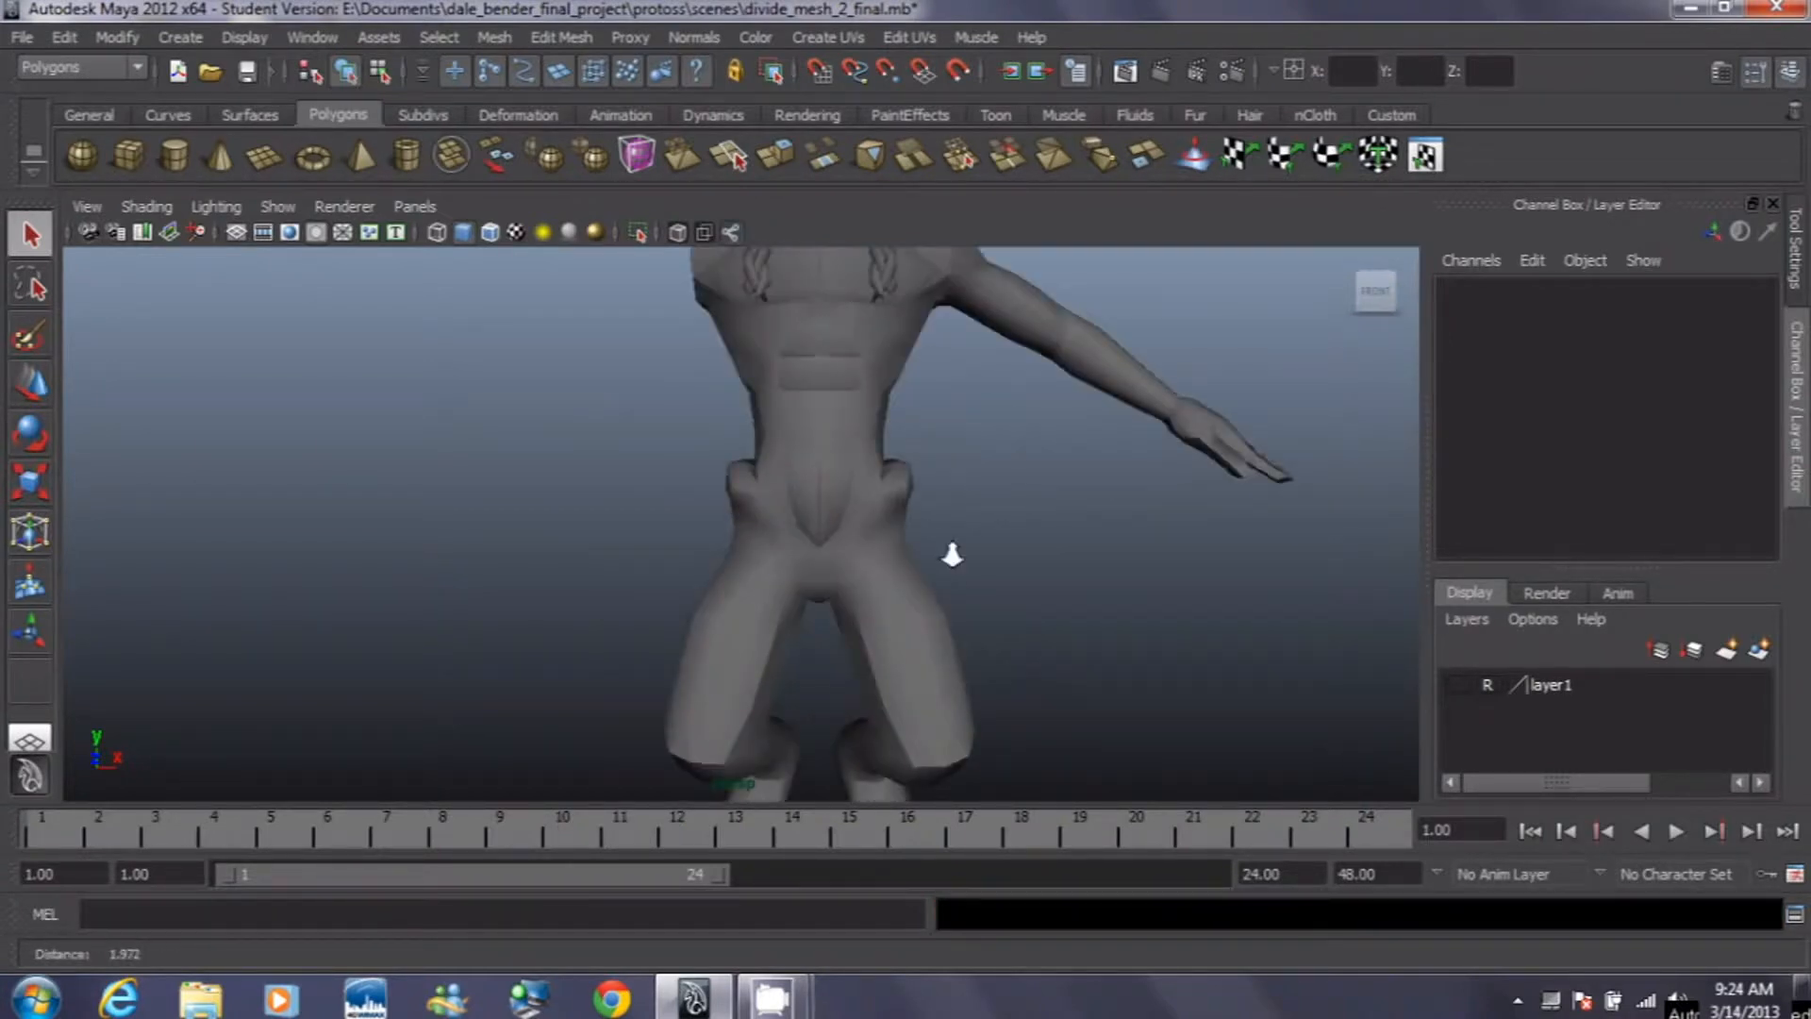
{"action": "middle_click_drag", "start_coordinate": [943, 534], "coordinate": [837, 506], "text": "alt"}
{"action": "right_click_drag", "start_coordinate": [897, 598], "coordinate": [960, 740], "text": "alt"}
{"action": "right_click_drag", "start_coordinate": [873, 485], "coordinate": [932, 672], "text": "alt"}
{"action": "right_click_drag", "start_coordinate": [894, 528], "coordinate": [958, 631], "text": "alt"}
{"action": "left_click", "coordinate": [905, 578]}
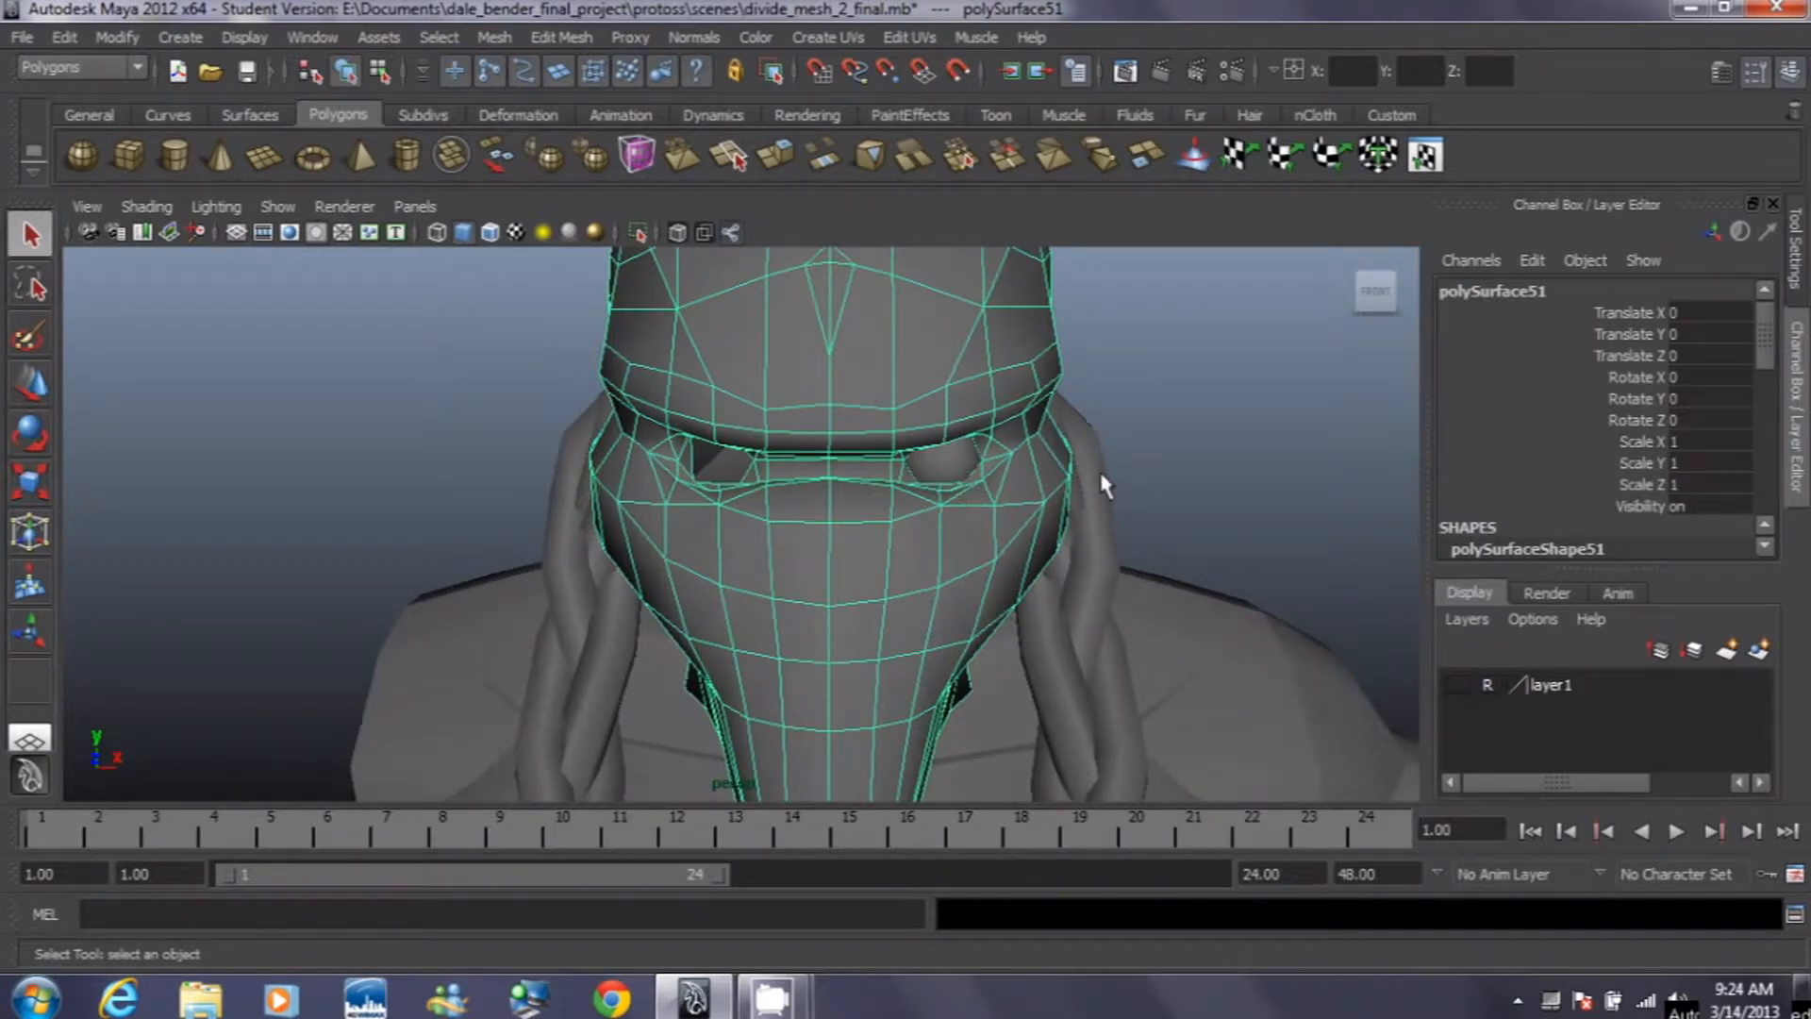
{"action": "left_click", "coordinate": [948, 467]}
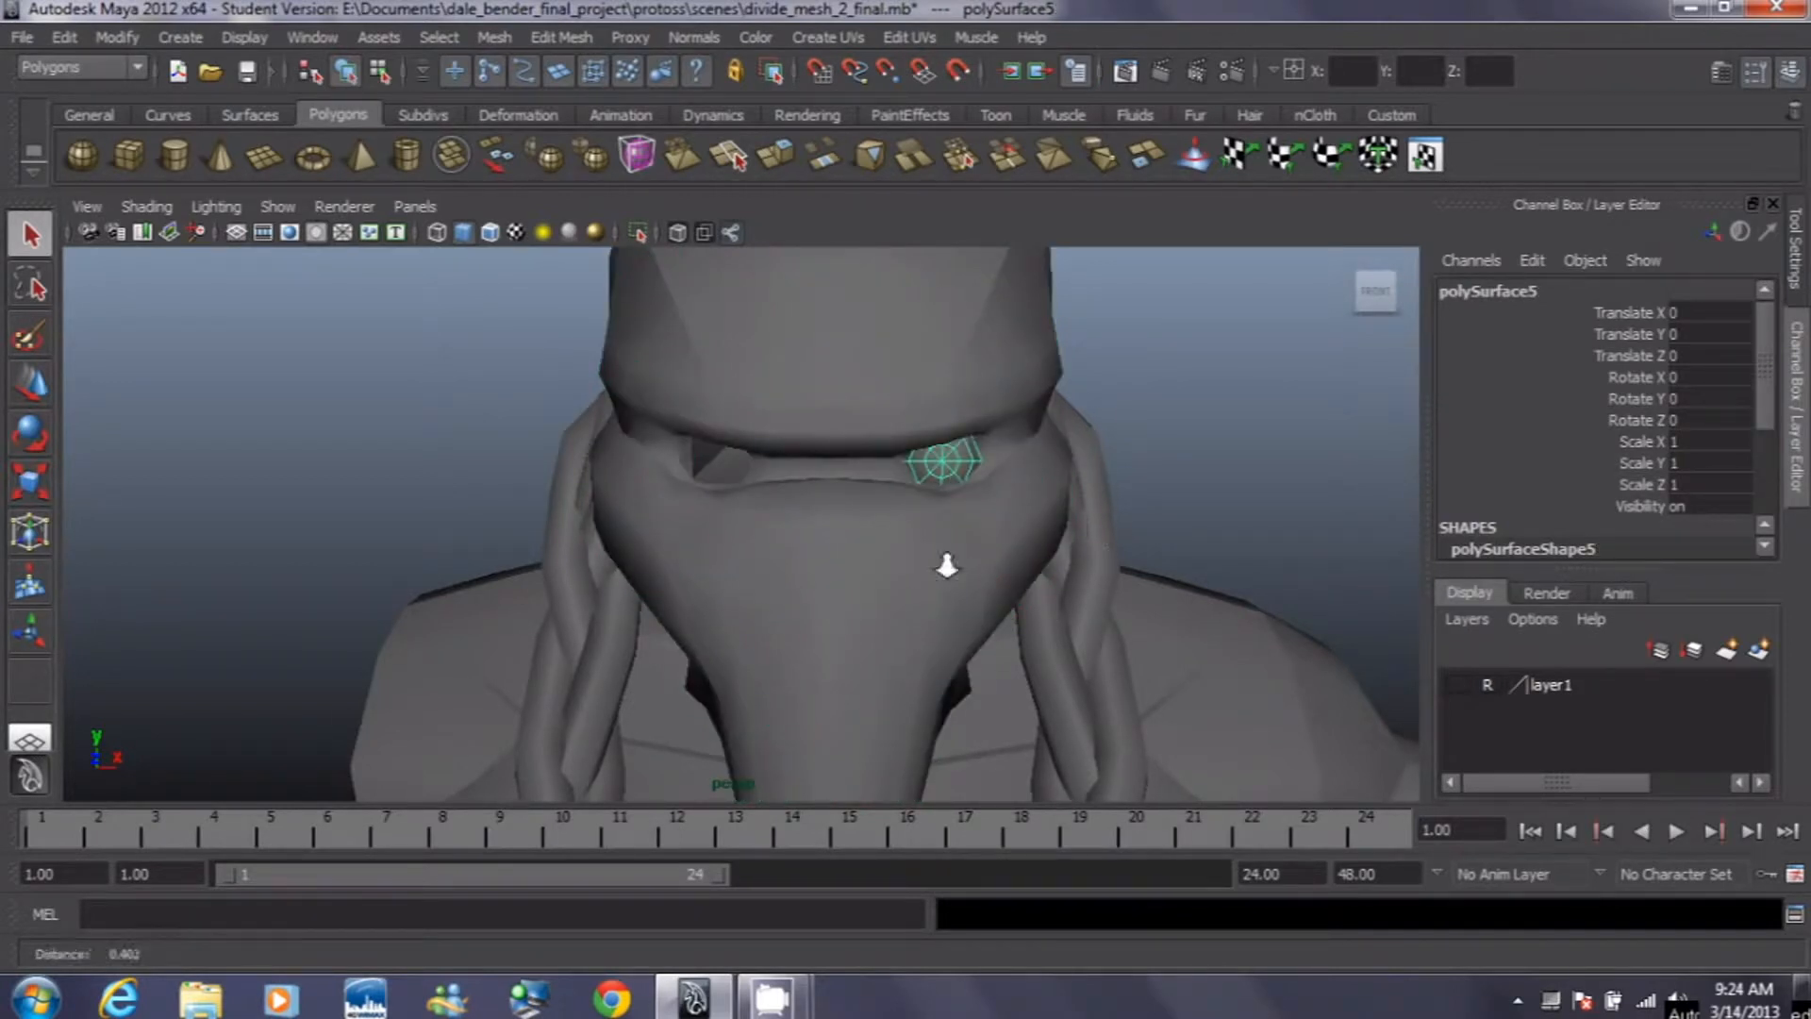
Step: Select the upper arm, forearm and hand in turn to examine how the arm mesh is divided
{"action": "scroll", "coordinate": [976, 651], "scroll_direction": "down", "scroll_amount": 5}
{"action": "scroll", "coordinate": [825, 489], "scroll_direction": "down", "scroll_amount": 2}
{"action": "scroll", "coordinate": [828, 495], "scroll_direction": "down", "scroll_amount": 4}
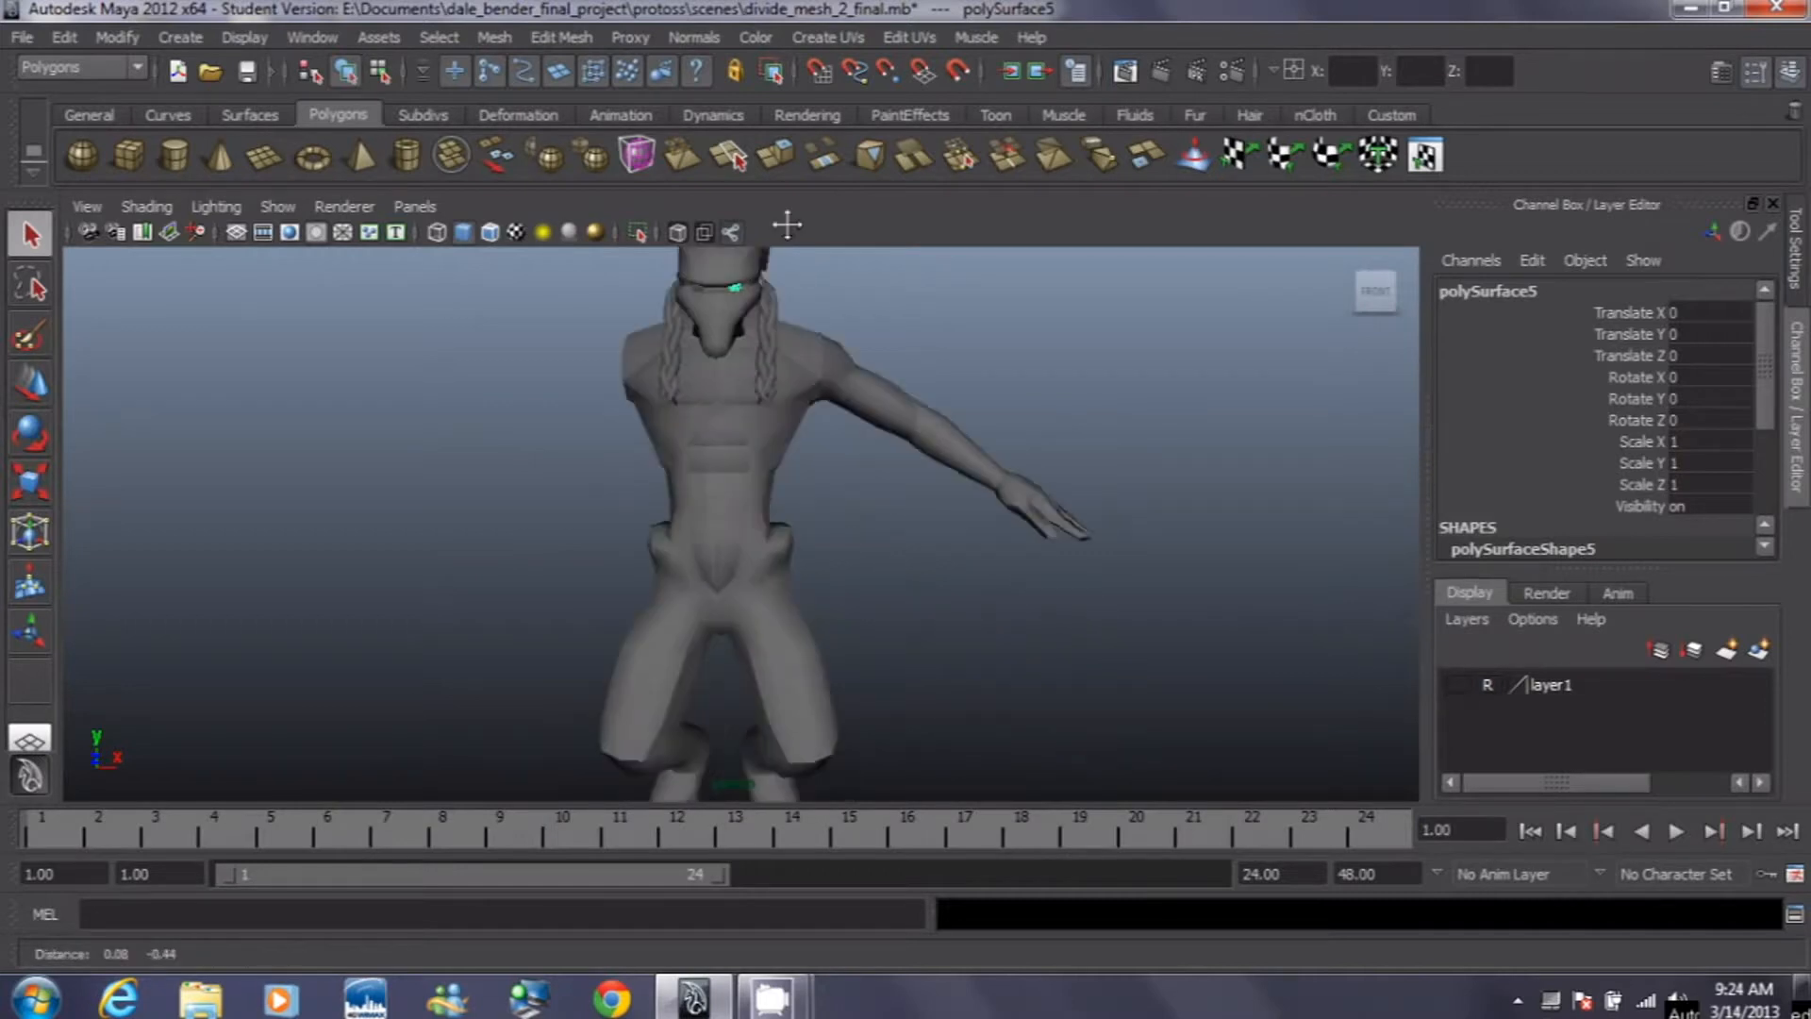
{"action": "scroll", "coordinate": [828, 424], "scroll_direction": "down", "scroll_amount": 1}
{"action": "left_click", "coordinate": [844, 429]}
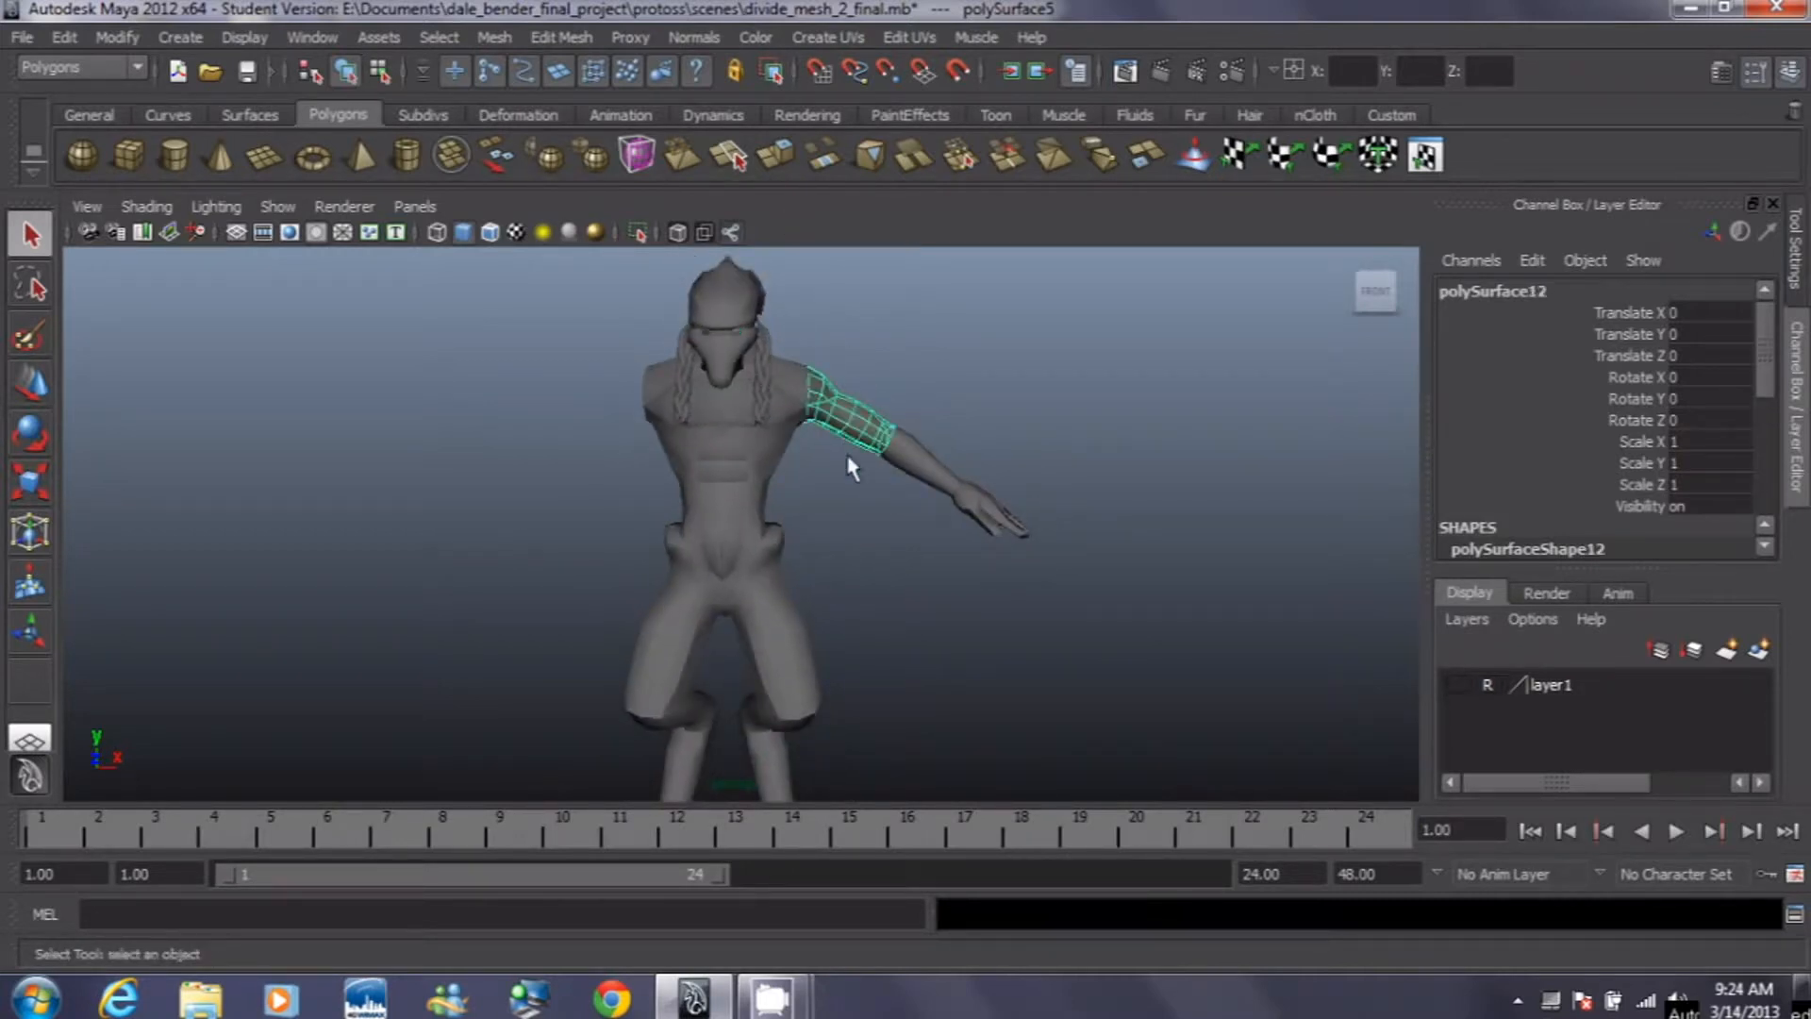
{"action": "left_click", "coordinate": [915, 472]}
{"action": "left_click", "coordinate": [971, 509]}
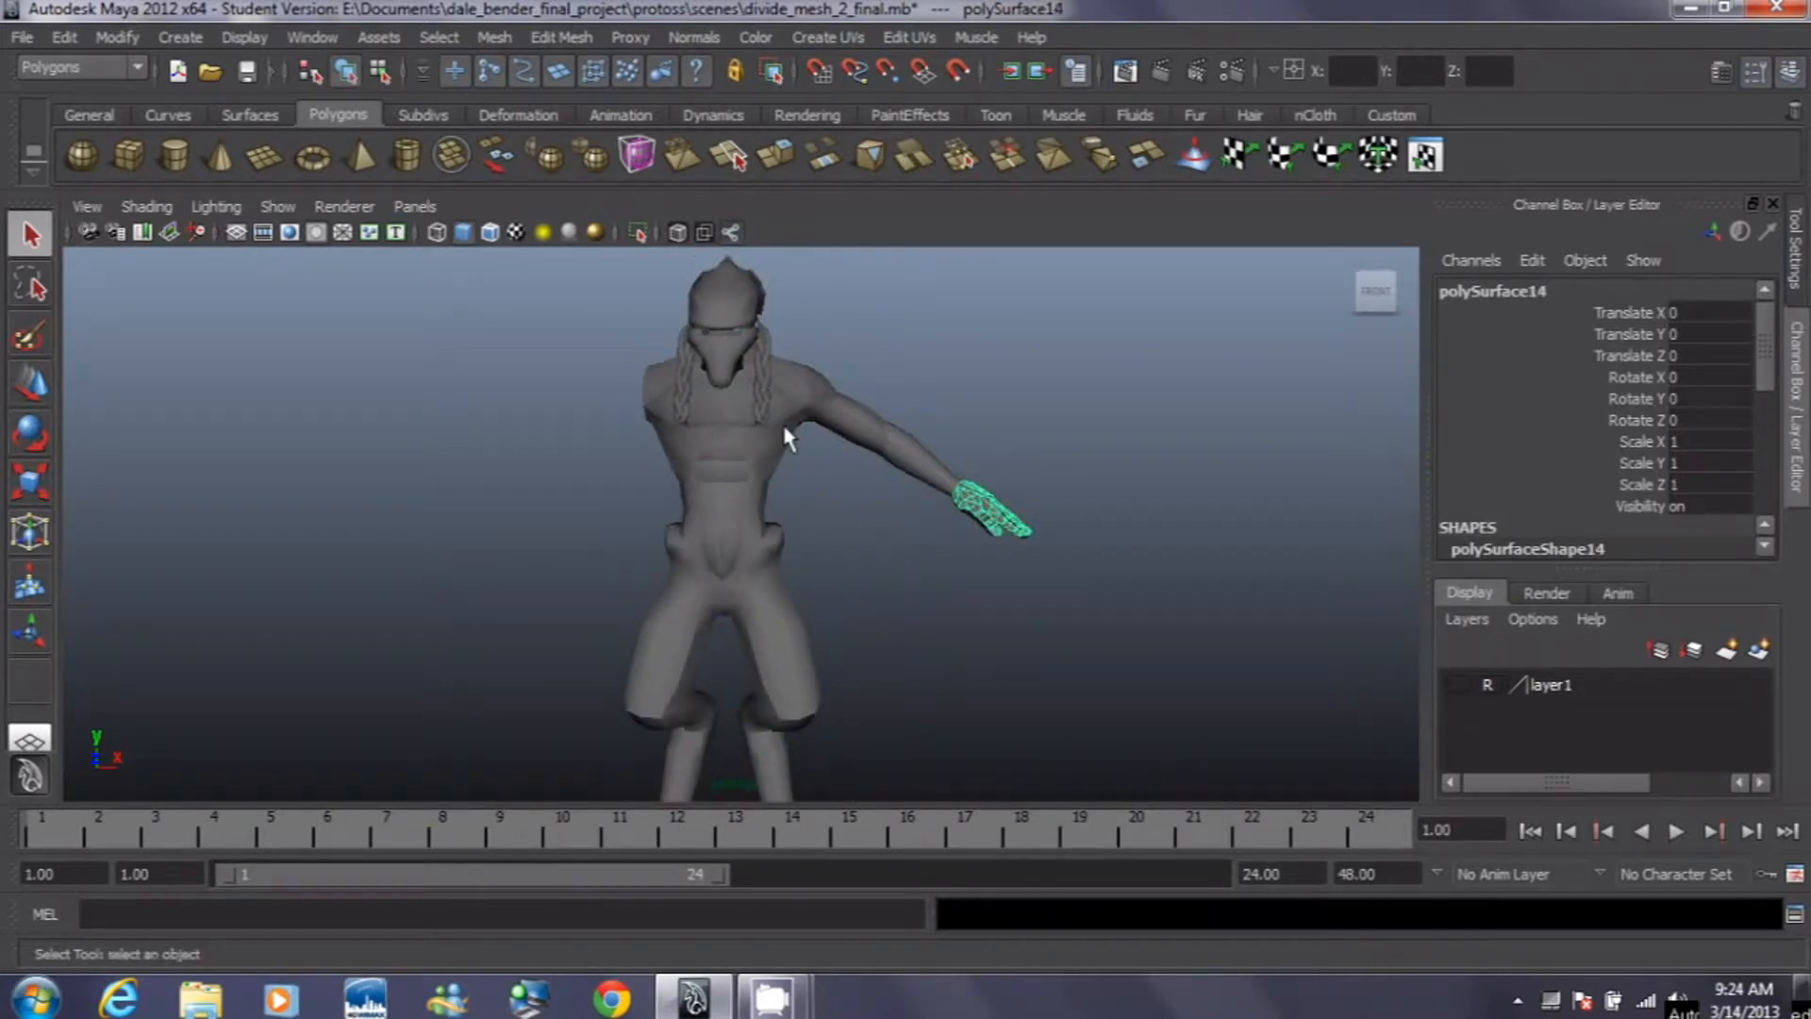
Step: Select the head and the hair braids on both sides to examine their separate meshes
{"action": "left_click", "coordinate": [727, 367]}
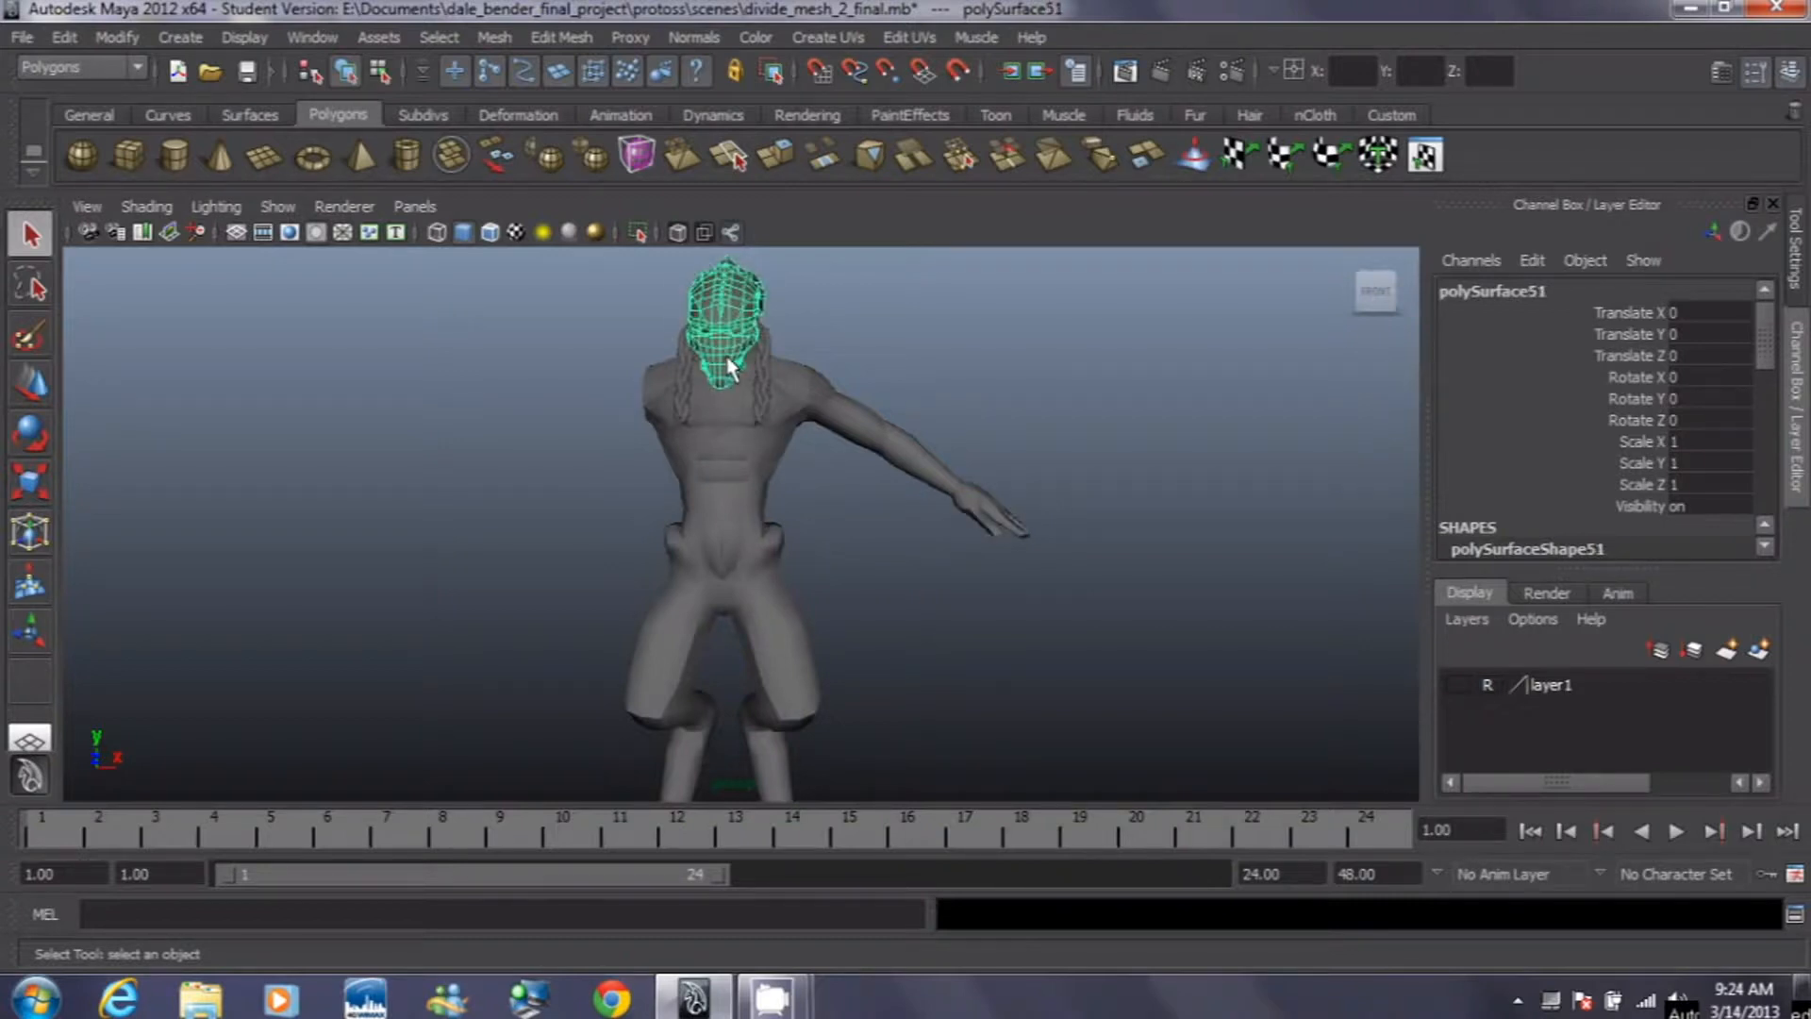
{"action": "left_click", "coordinate": [764, 378]}
{"action": "left_click", "coordinate": [687, 396]}
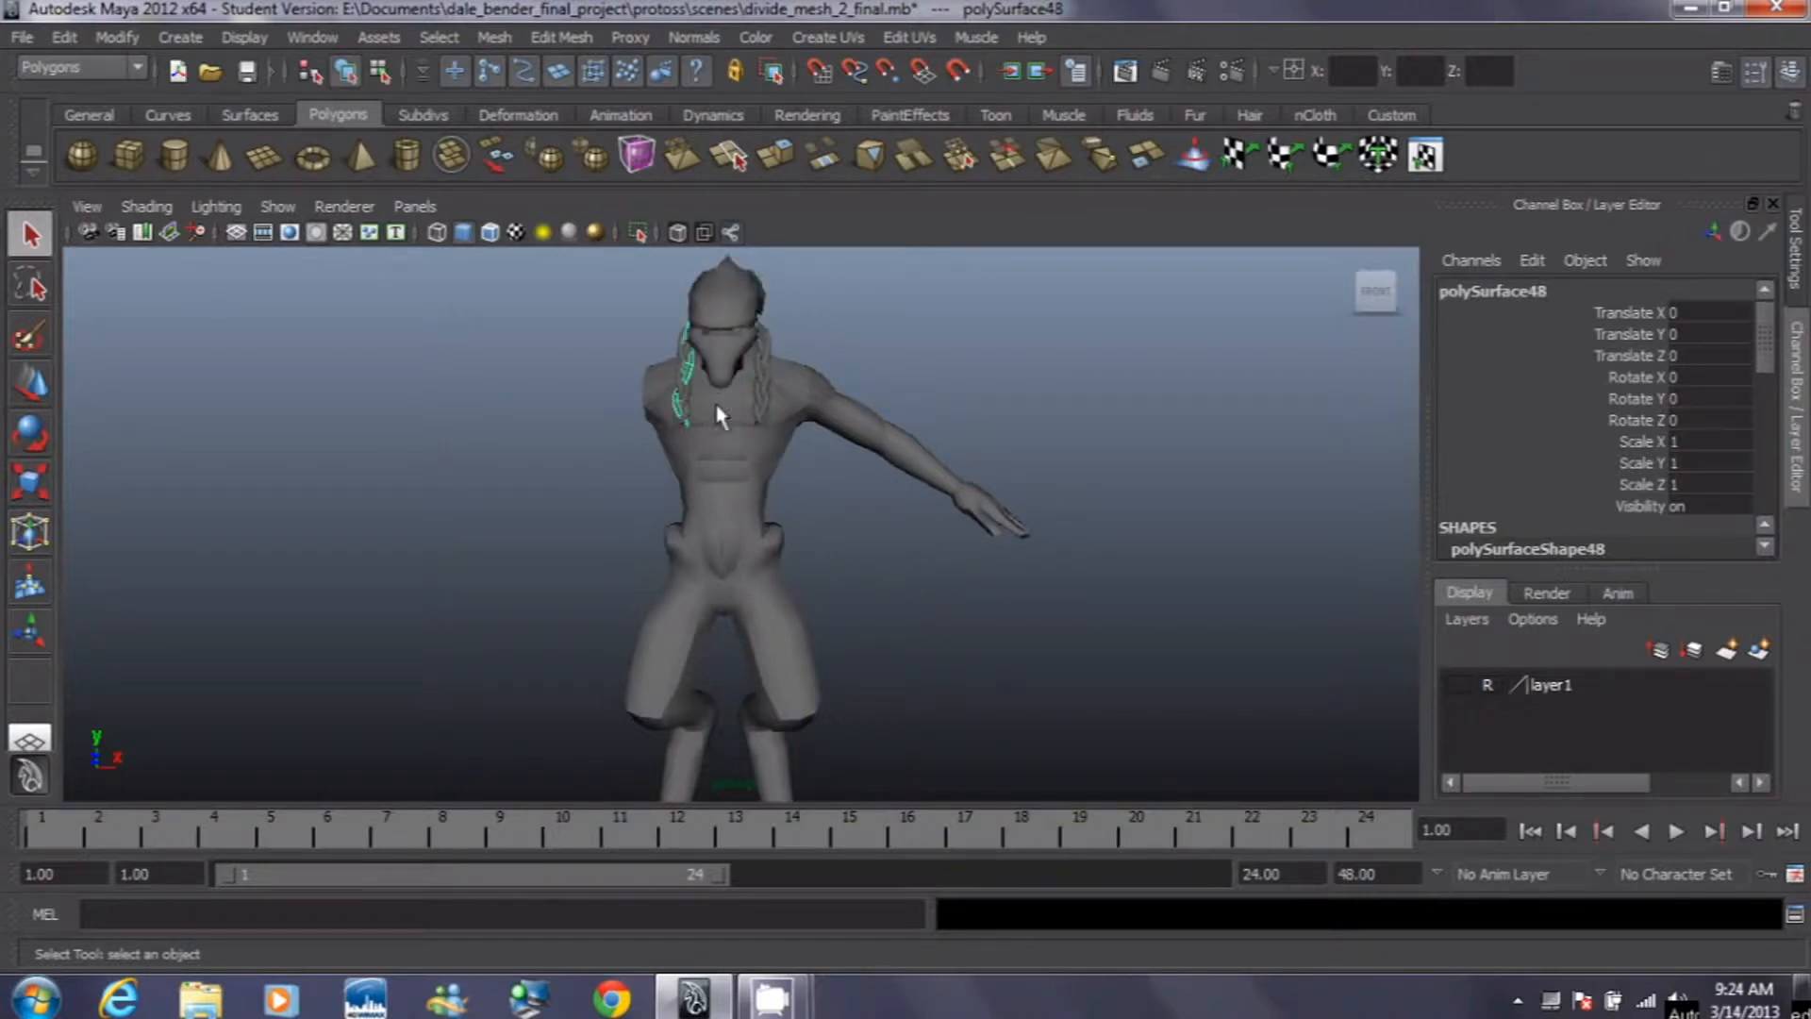
{"action": "left_click", "coordinate": [727, 415]}
{"action": "left_click_drag", "start_coordinate": [942, 566], "coordinate": [857, 513], "text": "alt"}
Step: Select the remaining body pieces down to the legs one by one to examine how the mesh is divided
{"action": "left_click", "coordinate": [813, 507]}
{"action": "middle_click_drag", "start_coordinate": [787, 454], "coordinate": [747, 113], "text": "alt"}
{"action": "left_click", "coordinate": [772, 528]}
{"action": "left_click_drag", "start_coordinate": [717, 472], "coordinate": [924, 820], "text": "alt"}
{"action": "left_click", "coordinate": [550, 584]}
{"action": "left_click", "coordinate": [651, 647]}
{"action": "left_click_drag", "start_coordinate": [853, 679], "coordinate": [570, 594], "text": "alt"}
{"action": "left_click", "coordinate": [901, 623]}
{"action": "left_click", "coordinate": [809, 575]}
{"action": "left_click", "coordinate": [662, 596]}
{"action": "left_click", "coordinate": [634, 579]}
{"action": "right_click_drag", "start_coordinate": [570, 595], "coordinate": [697, 405], "text": "alt"}
{"action": "middle_click_drag", "start_coordinate": [700, 405], "coordinate": [660, 738], "text": "alt"}
{"action": "left_click_drag", "start_coordinate": [660, 738], "coordinate": [648, 552], "text": "alt"}
{"action": "right_click_drag", "start_coordinate": [648, 552], "coordinate": [798, 499], "text": "alt"}
{"action": "middle_click_drag", "start_coordinate": [798, 500], "coordinate": [923, 433], "text": "alt"}
{"action": "left_click_drag", "start_coordinate": [922, 433], "coordinate": [858, 477], "text": "alt"}
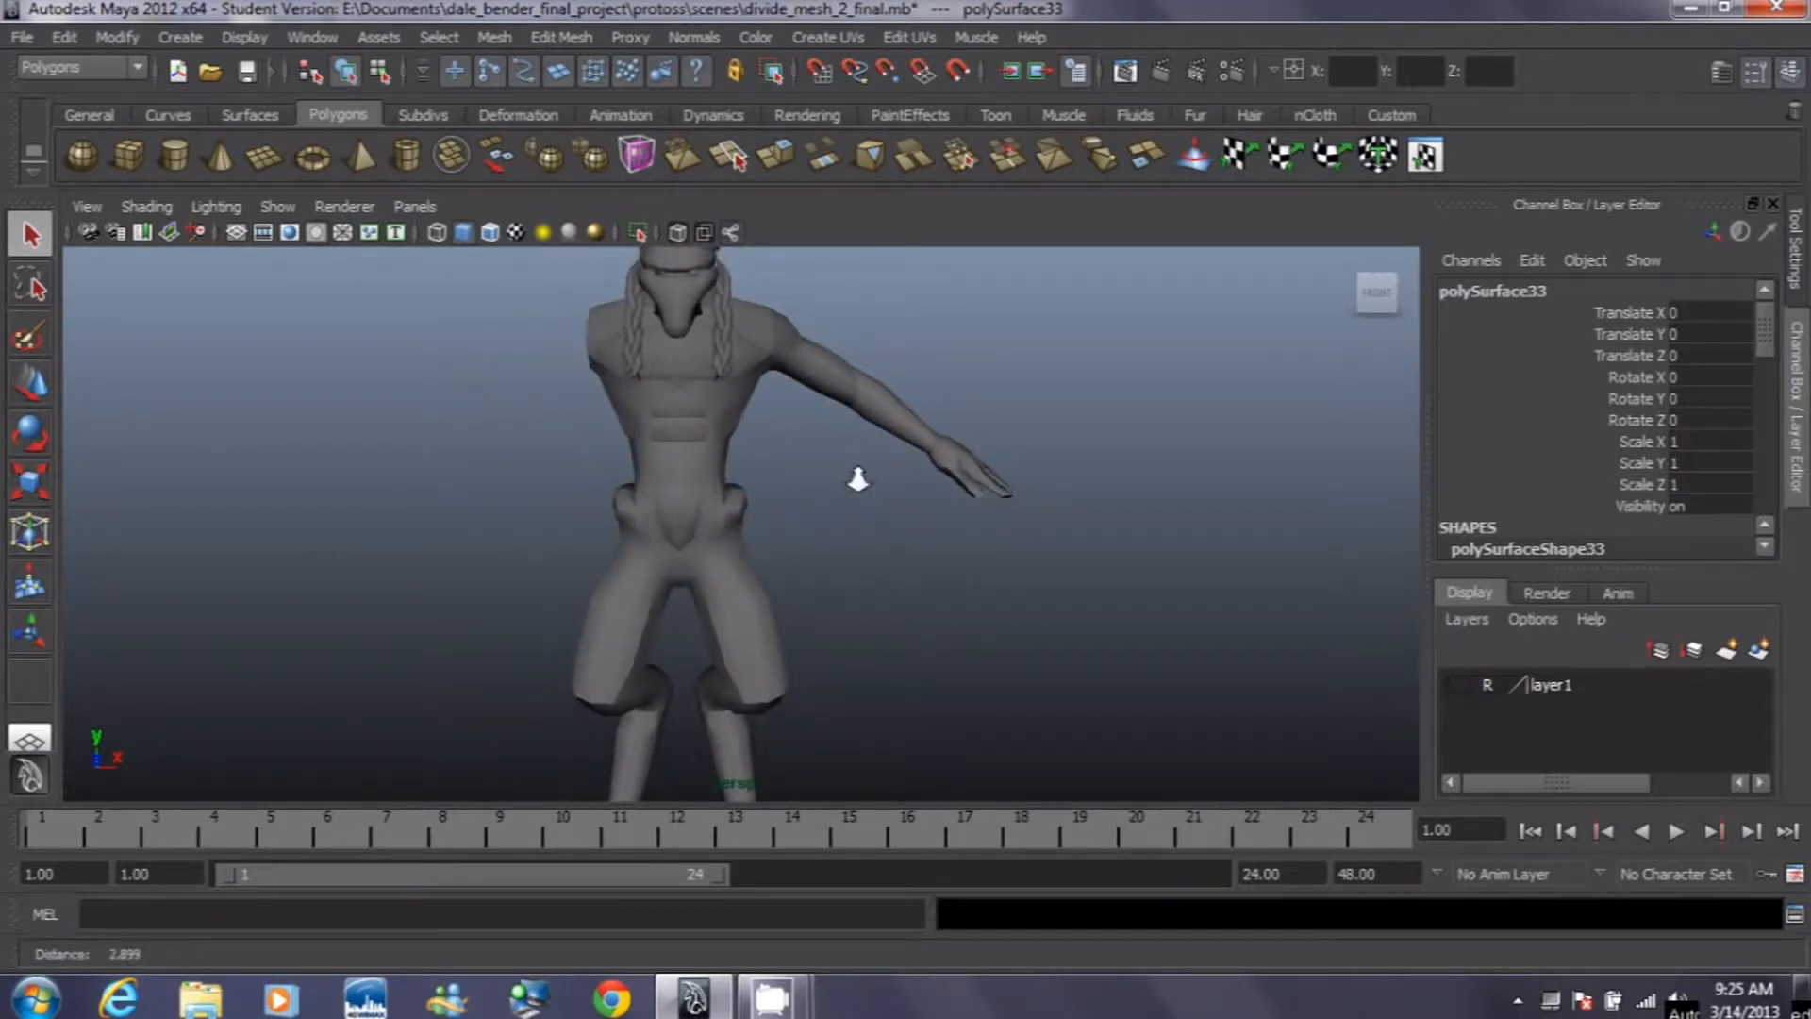
{"action": "middle_click_drag", "start_coordinate": [858, 477], "coordinate": [828, 400], "text": "alt"}
{"action": "right_click_drag", "start_coordinate": [828, 400], "coordinate": [826, 397], "text": "alt"}
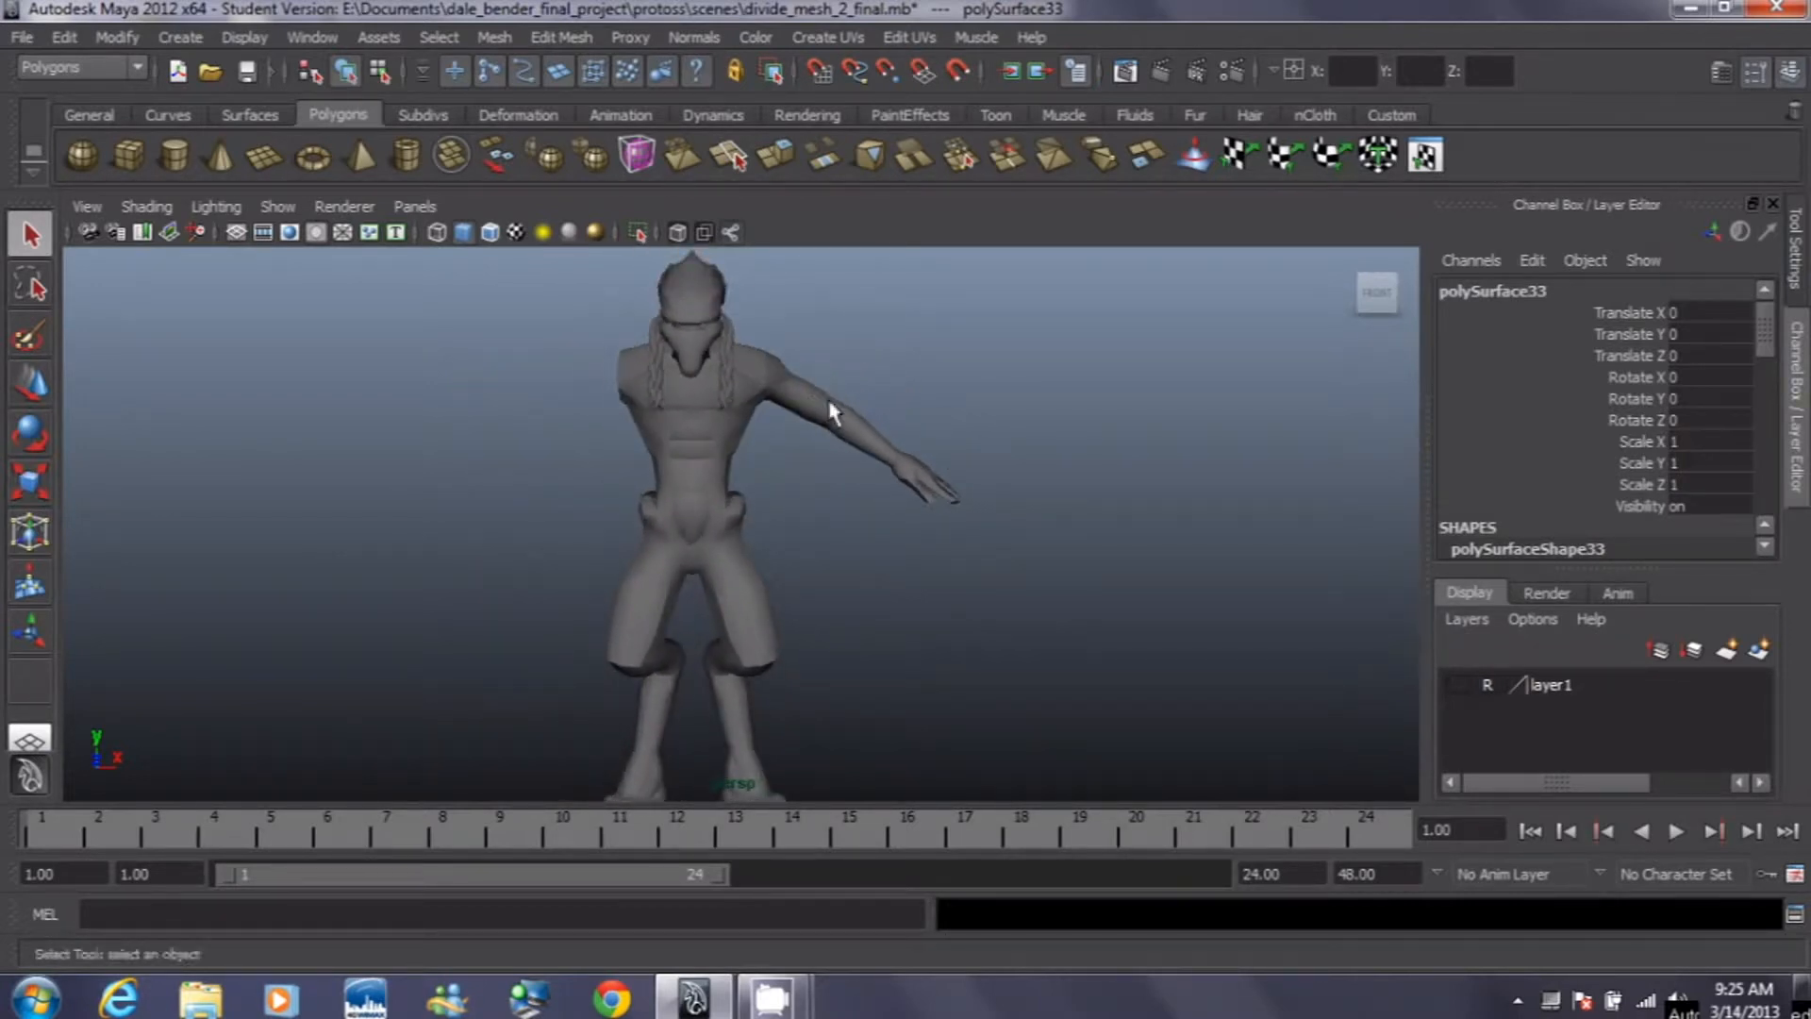
Step: Open the scene uvs_snapshots_final.mb, discarding the changes to divide_mesh_2_final.mb
{"action": "left_click", "coordinate": [211, 76]}
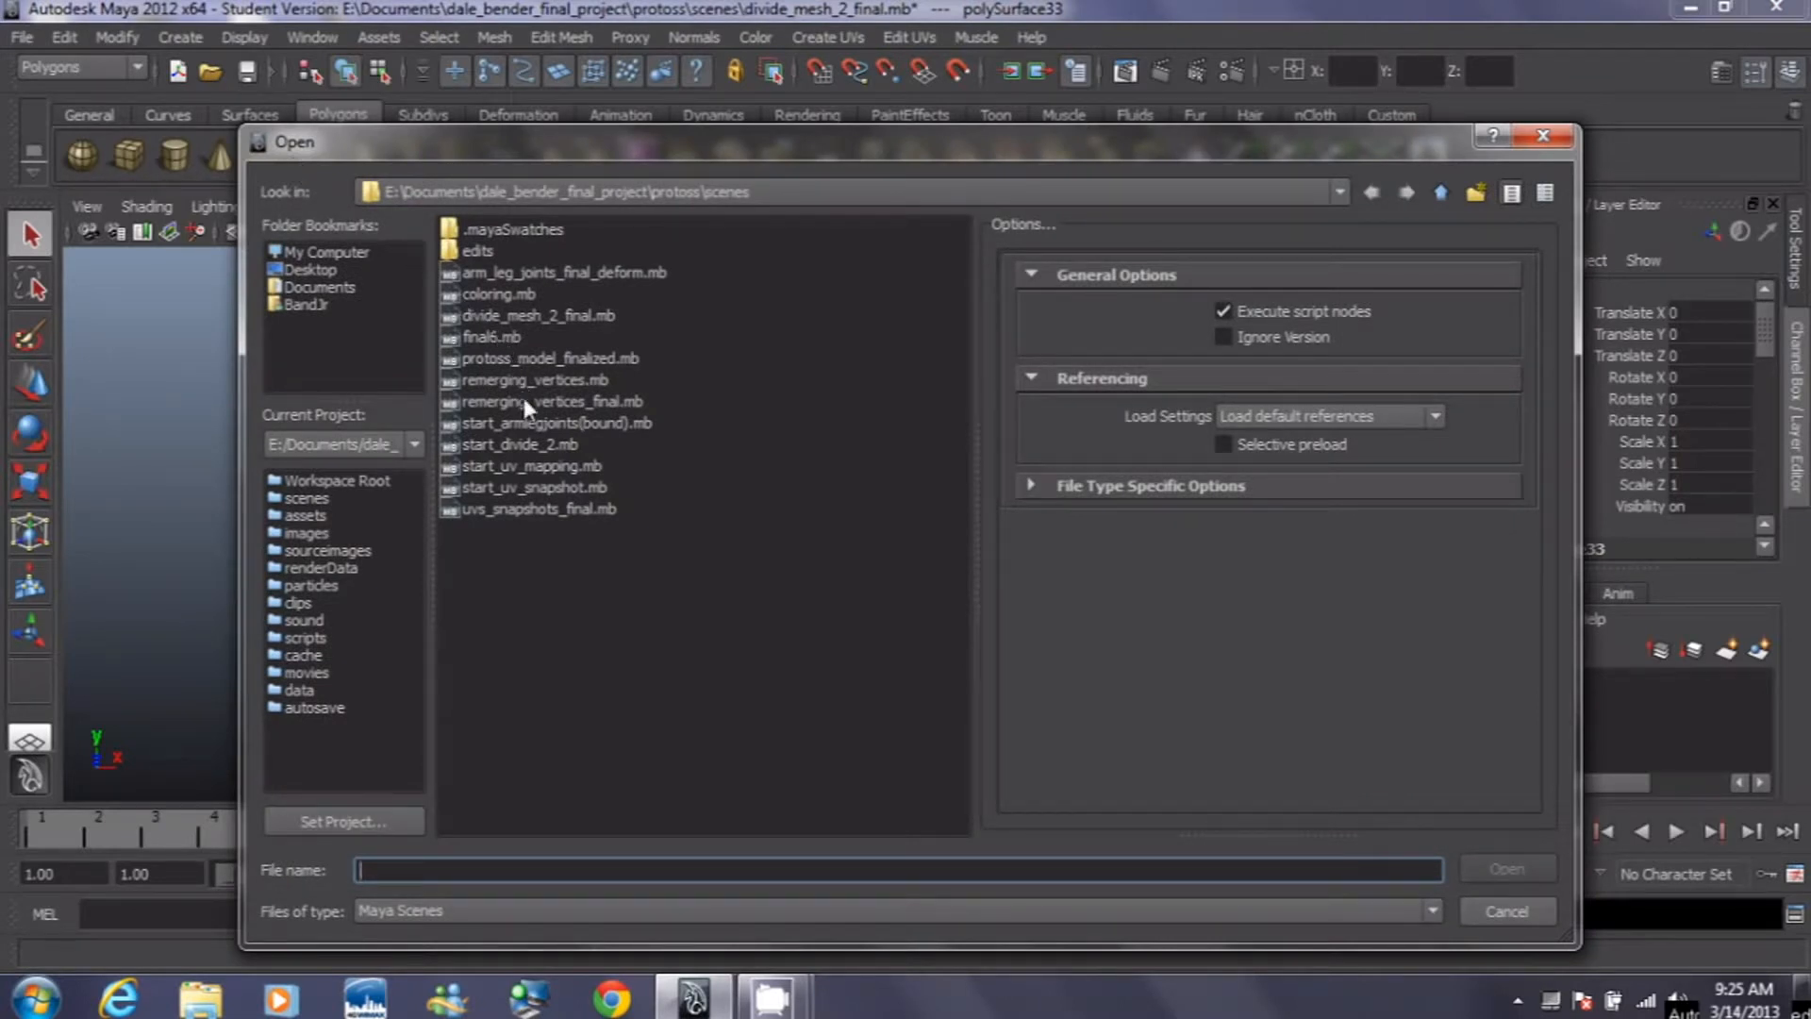
{"action": "left_click", "coordinate": [542, 466]}
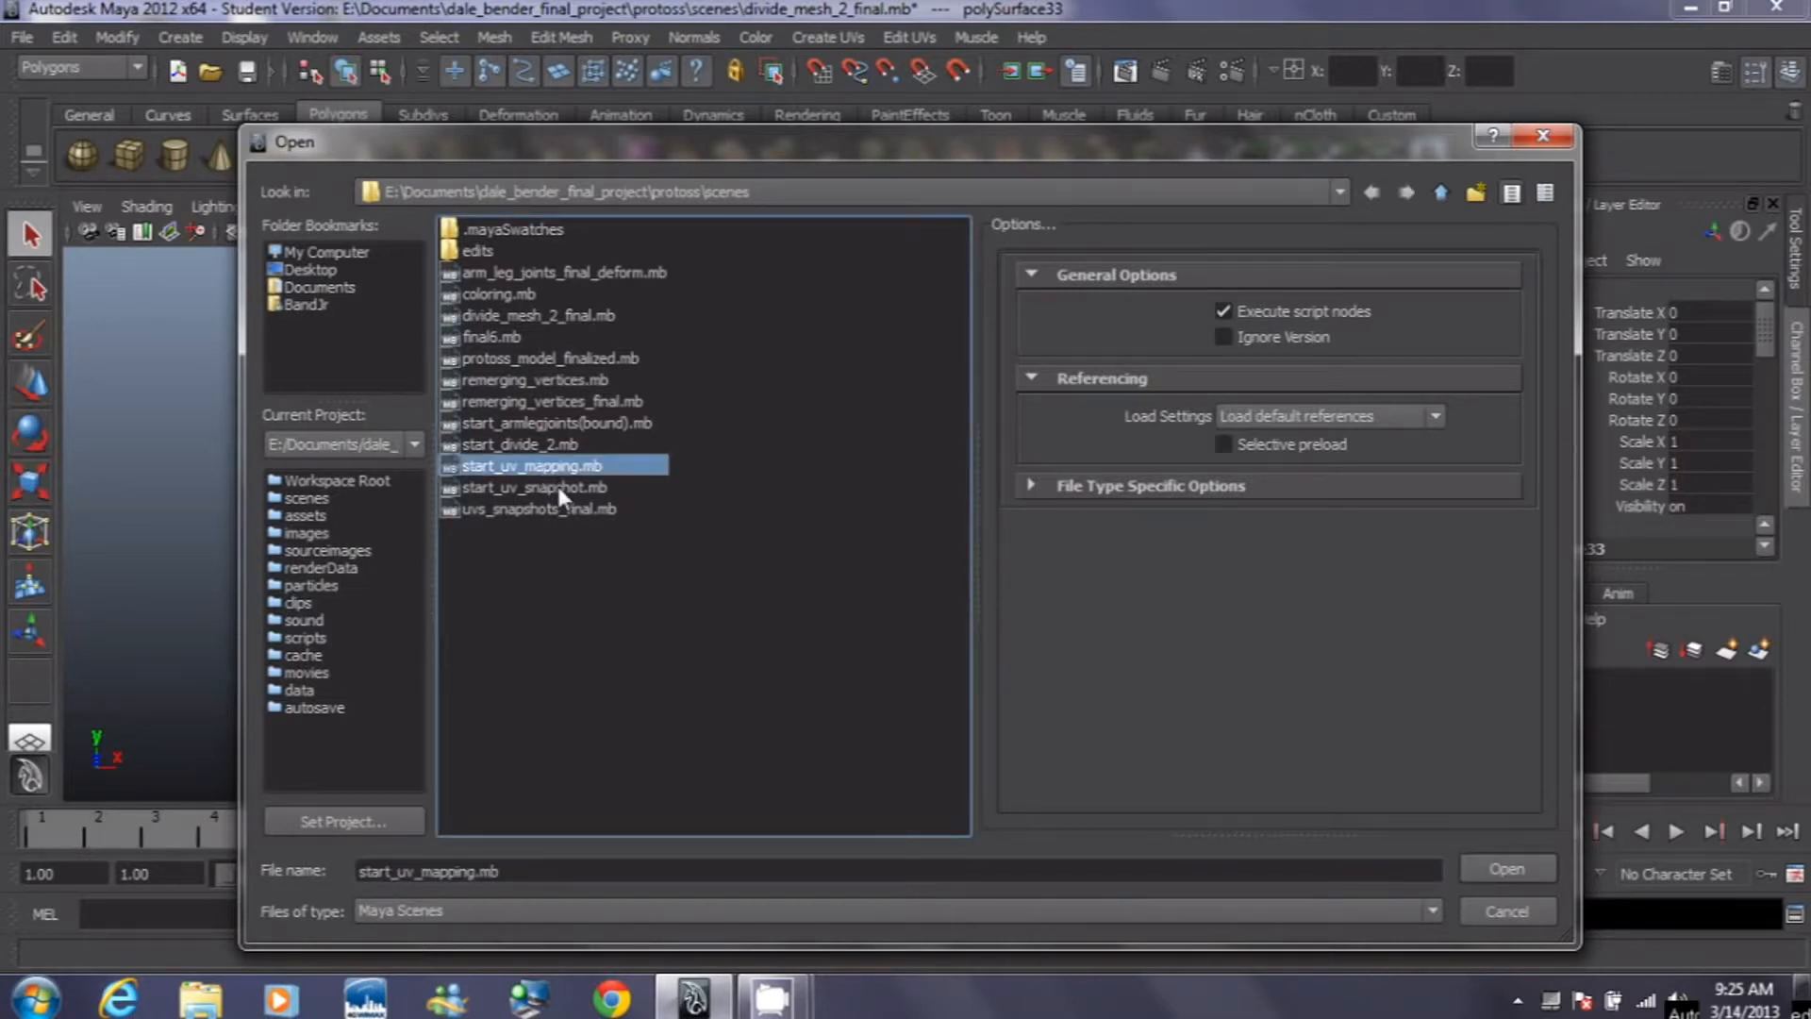
{"action": "left_click", "coordinate": [557, 510]}
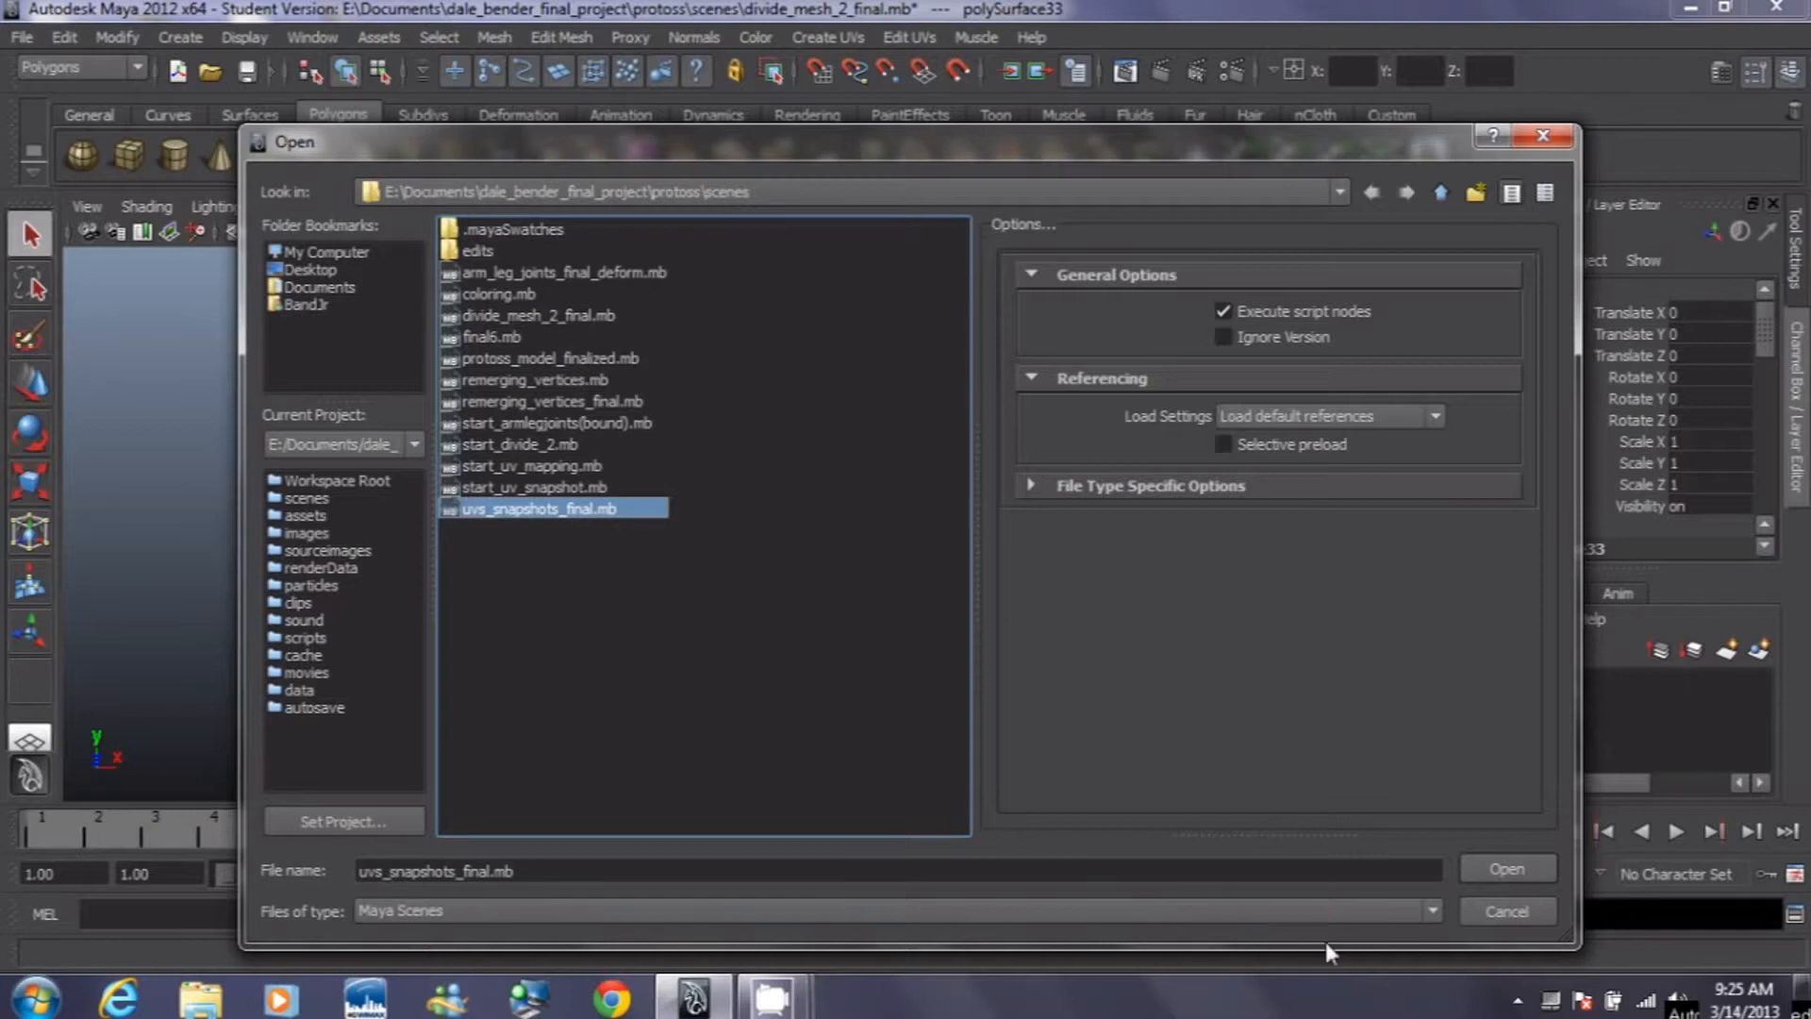
{"action": "left_click", "coordinate": [1504, 868]}
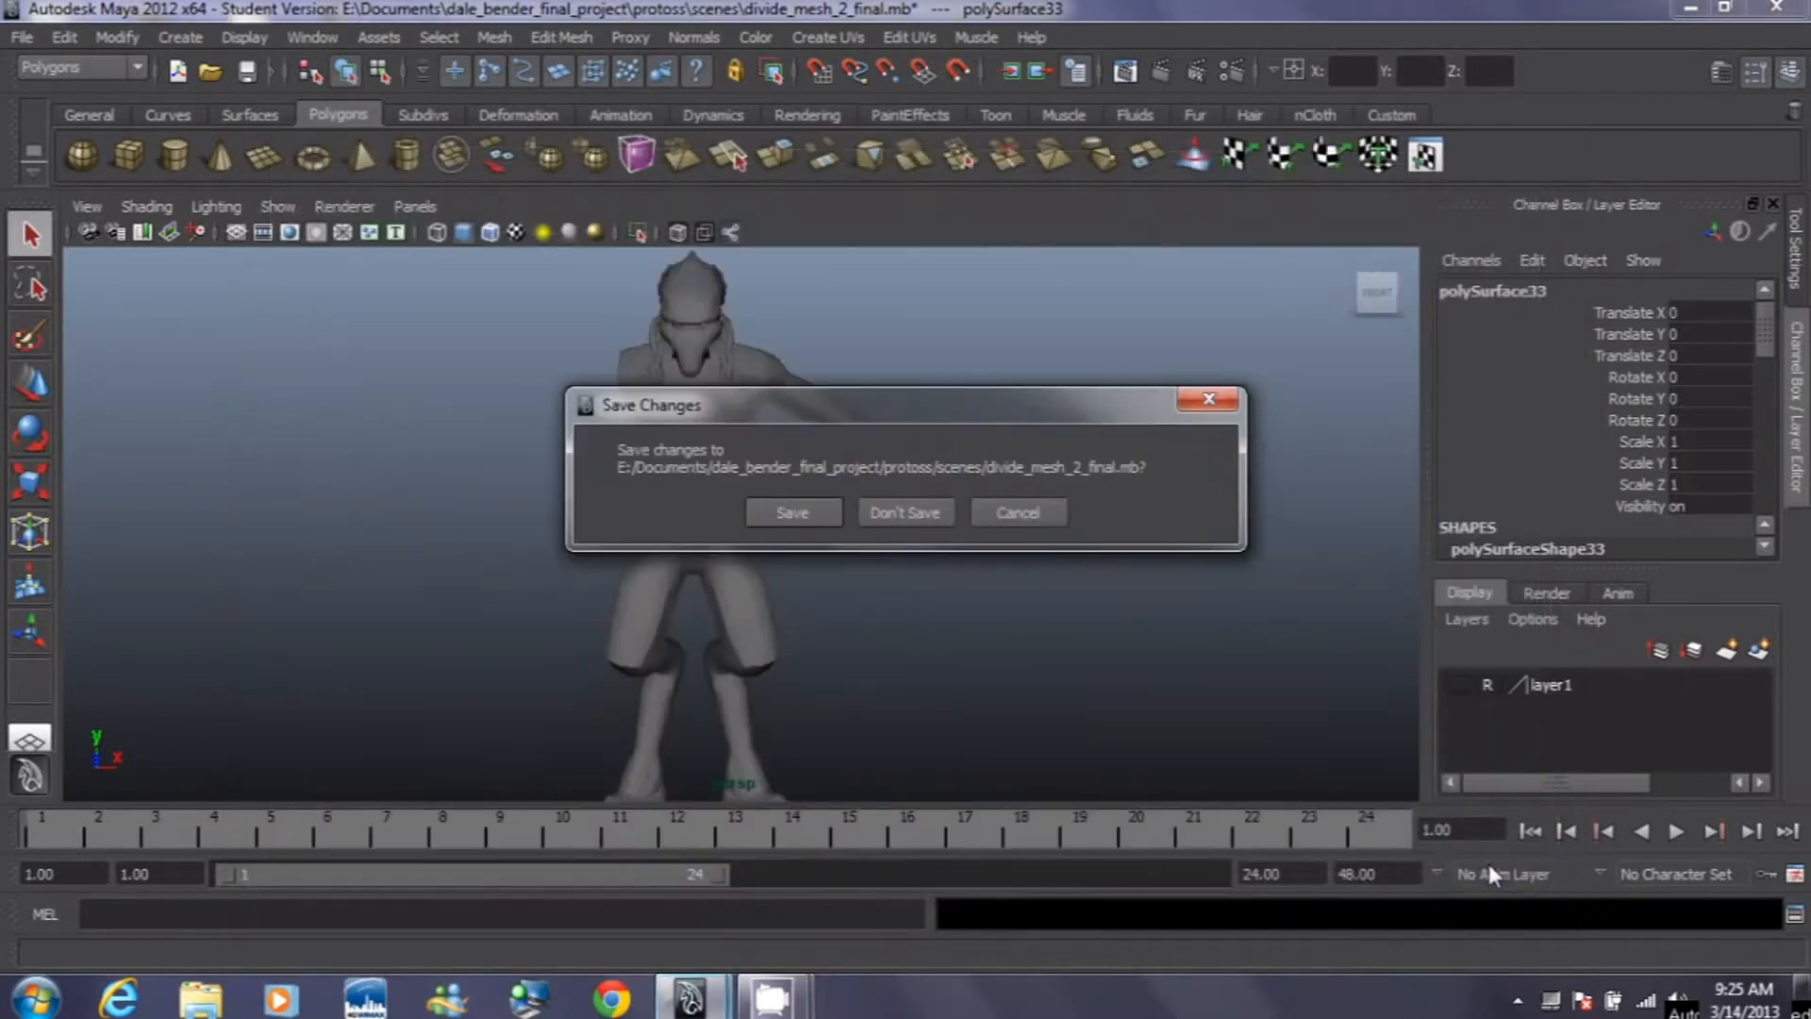
{"action": "left_click", "coordinate": [907, 513]}
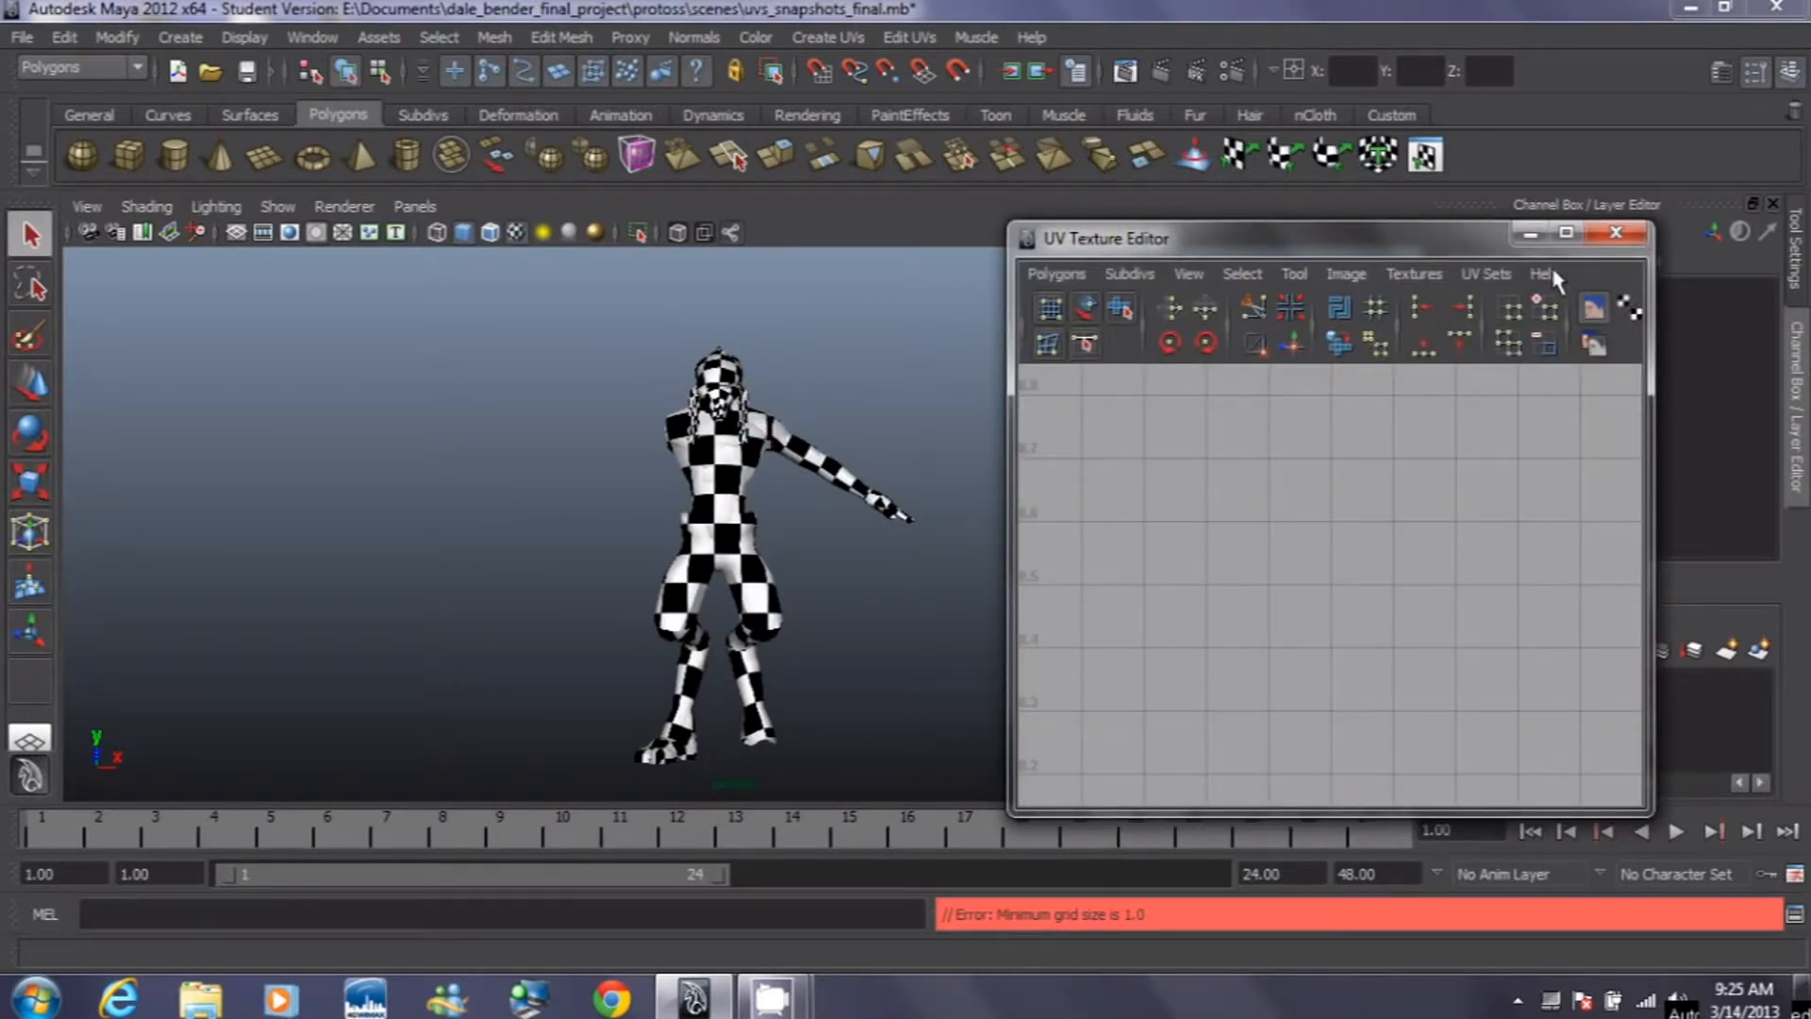
Step: Move the UV Texture Editor clear of the character and select the hair braid on the armless side to show its UVs
{"action": "left_click_drag", "start_coordinate": [1207, 232], "coordinate": [1313, 243]}
{"action": "scroll", "coordinate": [938, 671], "scroll_direction": "up", "scroll_amount": 3}
{"action": "scroll", "coordinate": [938, 671], "scroll_direction": "up", "scroll_amount": 2}
{"action": "scroll", "coordinate": [755, 533], "scroll_direction": "up", "scroll_amount": 2}
{"action": "middle_click_drag", "start_coordinate": [768, 627], "coordinate": [804, 672], "text": "alt"}
{"action": "right_click_drag", "start_coordinate": [805, 468], "coordinate": [871, 592], "text": "alt"}
{"action": "middle_click_drag", "start_coordinate": [818, 466], "coordinate": [853, 603], "text": "alt"}
{"action": "scroll", "coordinate": [698, 504], "scroll_direction": "up", "scroll_amount": 3}
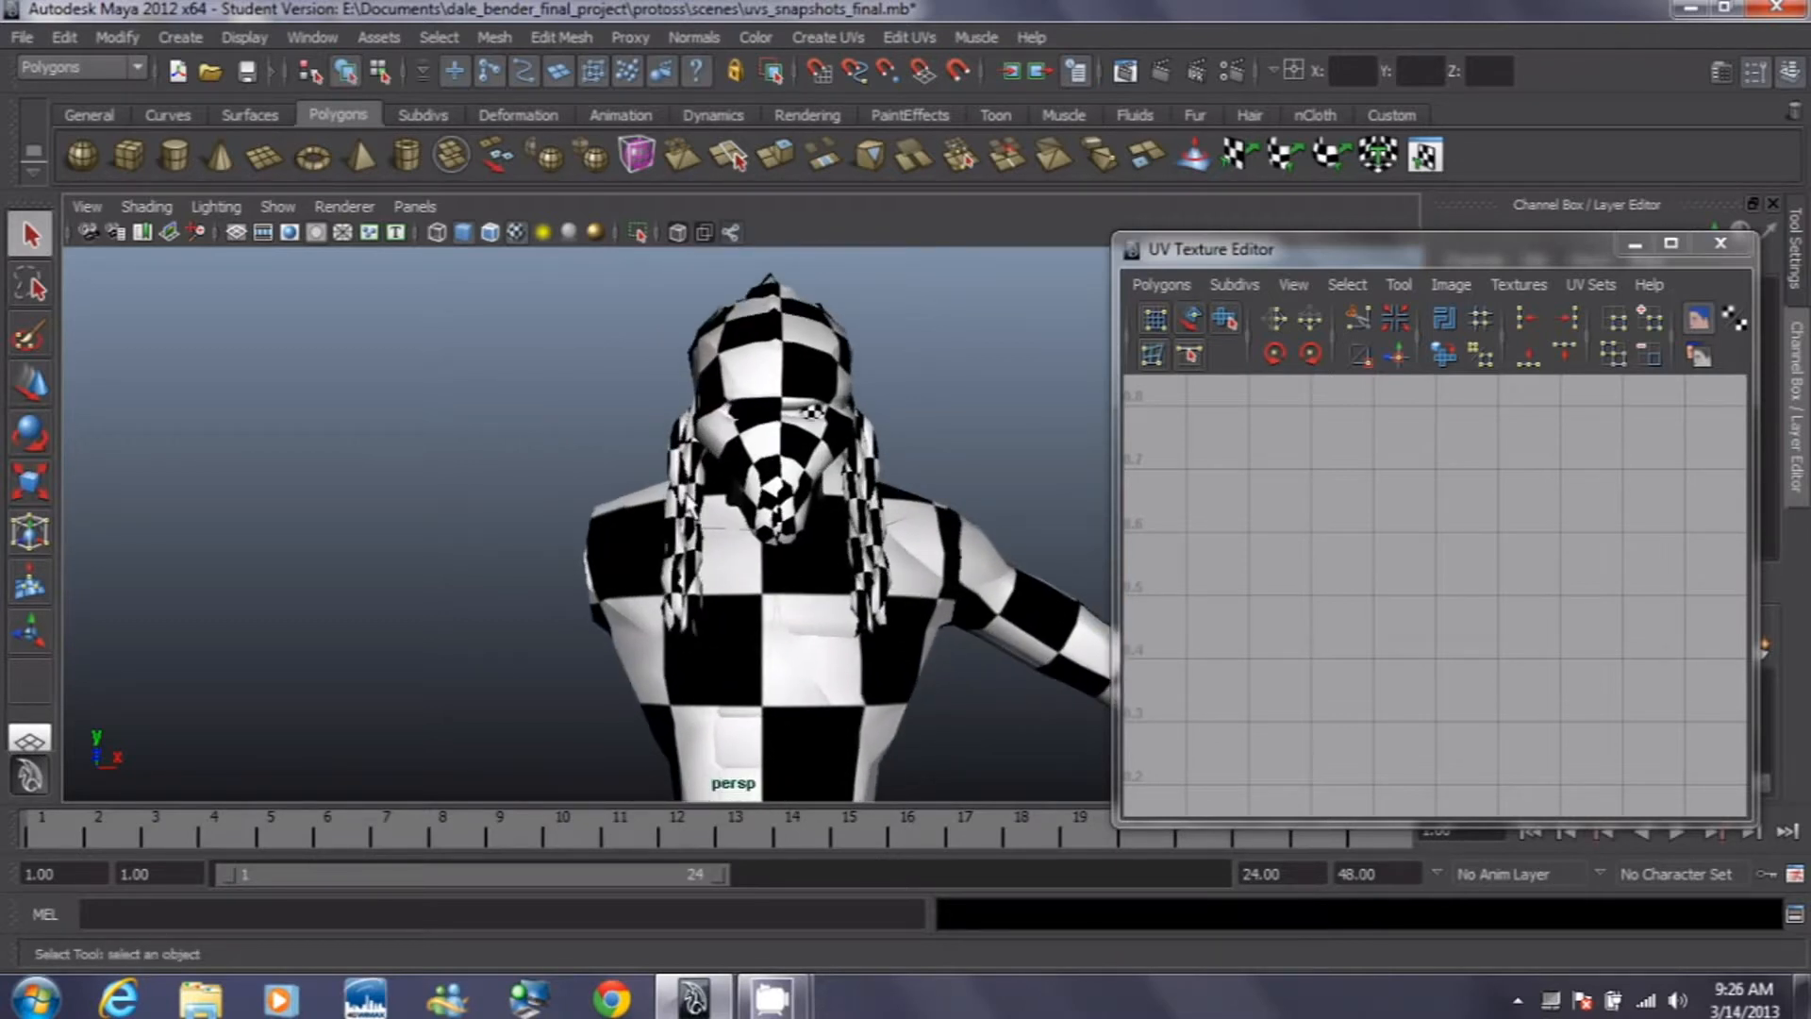
{"action": "left_click", "coordinate": [703, 509]}
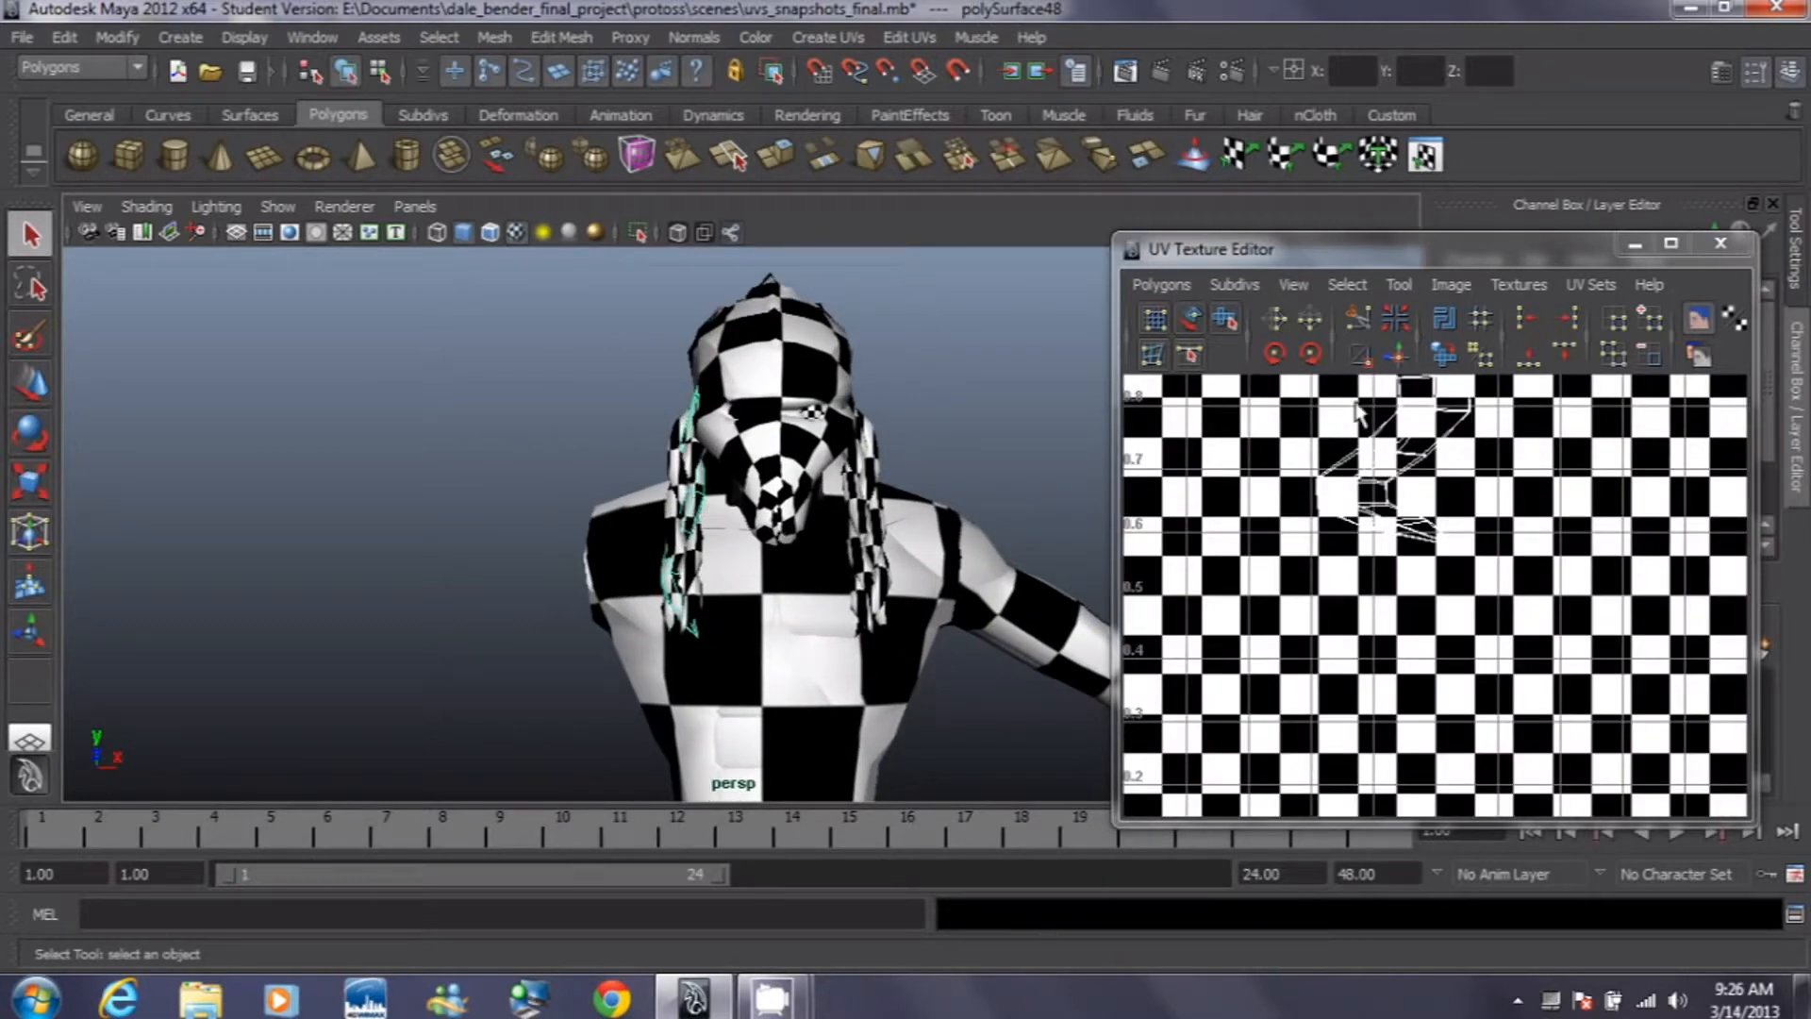
Step: Hide the checker image in the UV Texture Editor and fit the whole UV grid in view
{"action": "left_click", "coordinate": [1453, 288]}
{"action": "left_click", "coordinate": [1453, 323]}
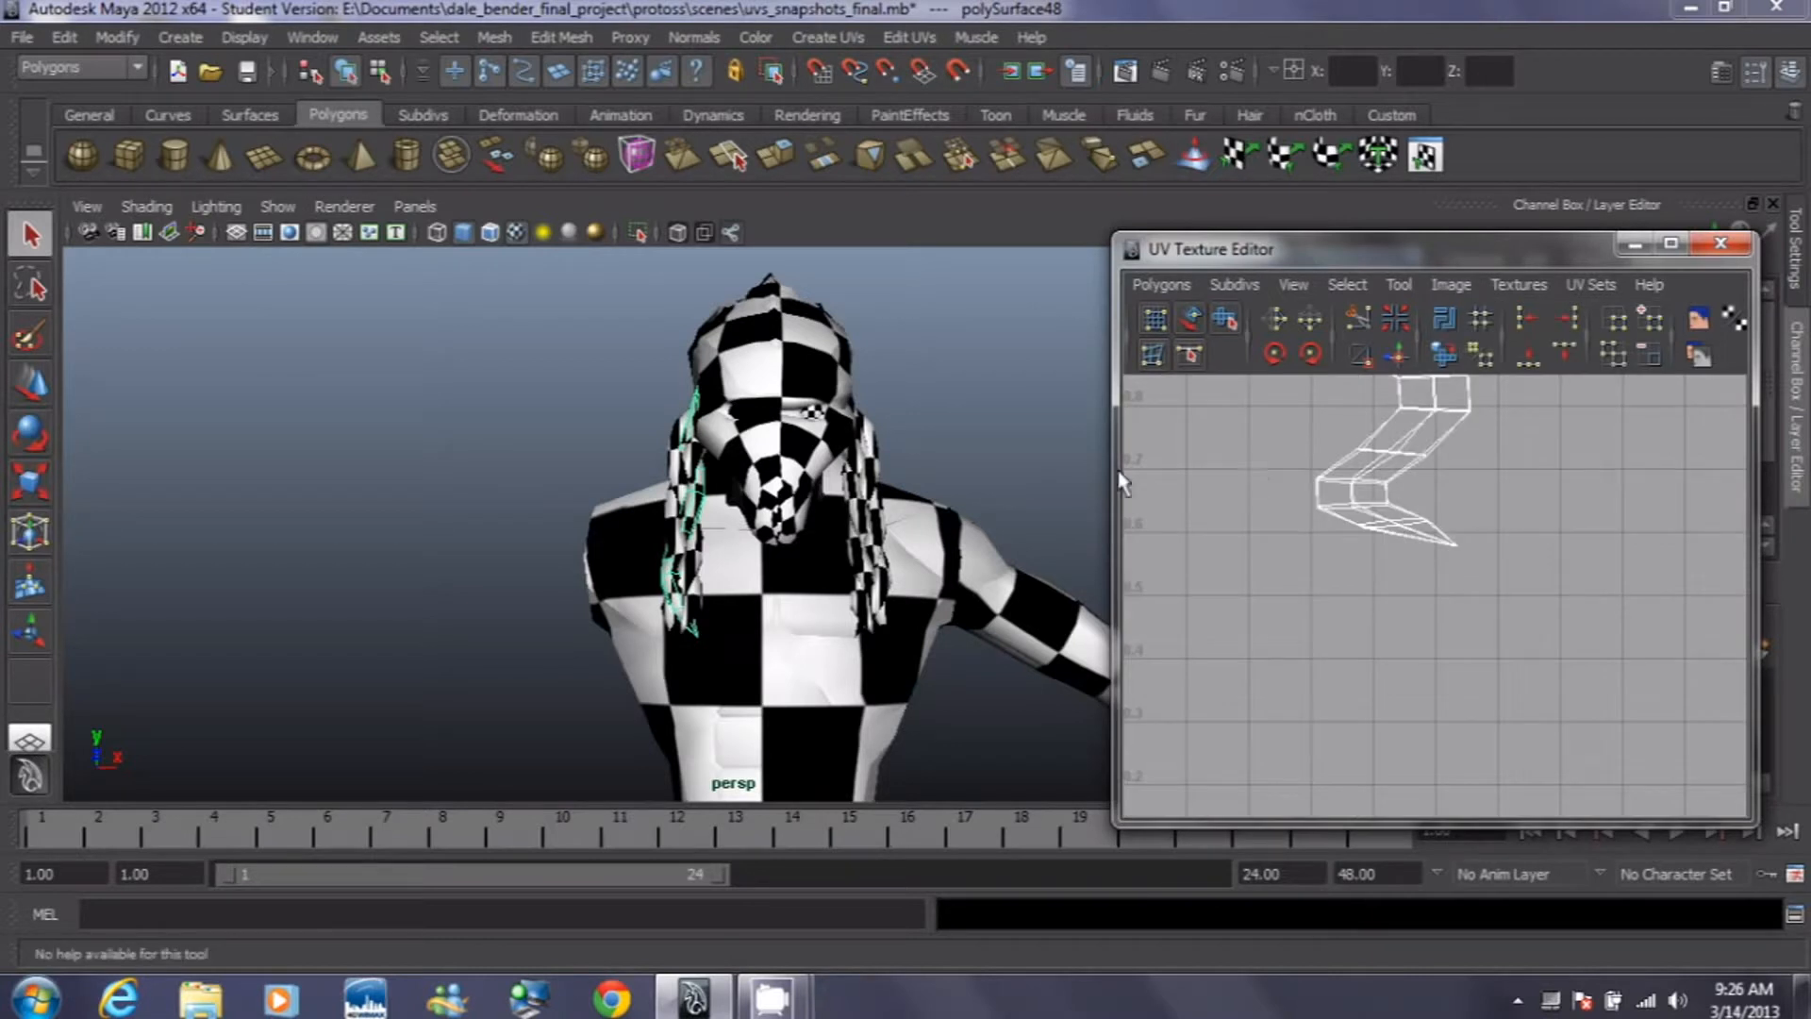
{"action": "right_click_drag", "start_coordinate": [1278, 388], "coordinate": [1275, 465], "text": "alt"}
{"action": "middle_click_drag", "start_coordinate": [1302, 469], "coordinate": [1423, 434], "text": "alt"}
{"action": "right_click_drag", "start_coordinate": [1448, 550], "coordinate": [1397, 517], "text": "alt"}
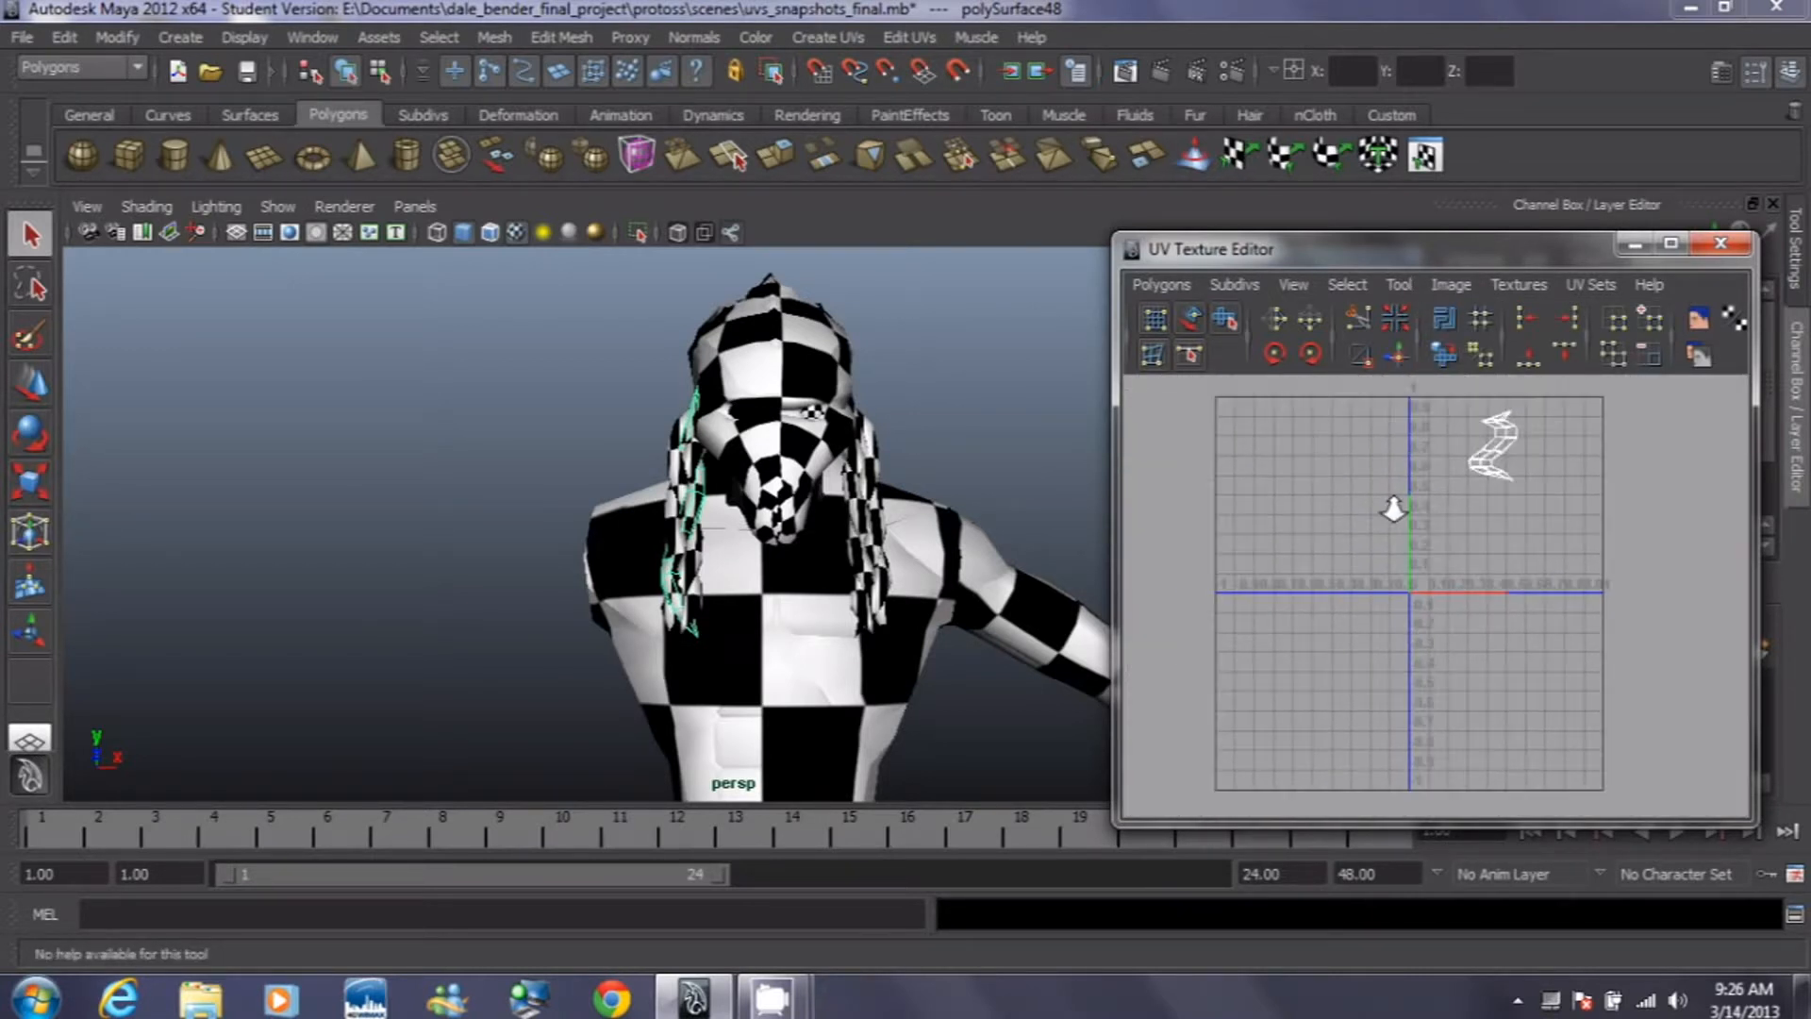
Step: Select the front and back body pieces in turn to examine their checker texture and UV shells
{"action": "left_click", "coordinate": [928, 551]}
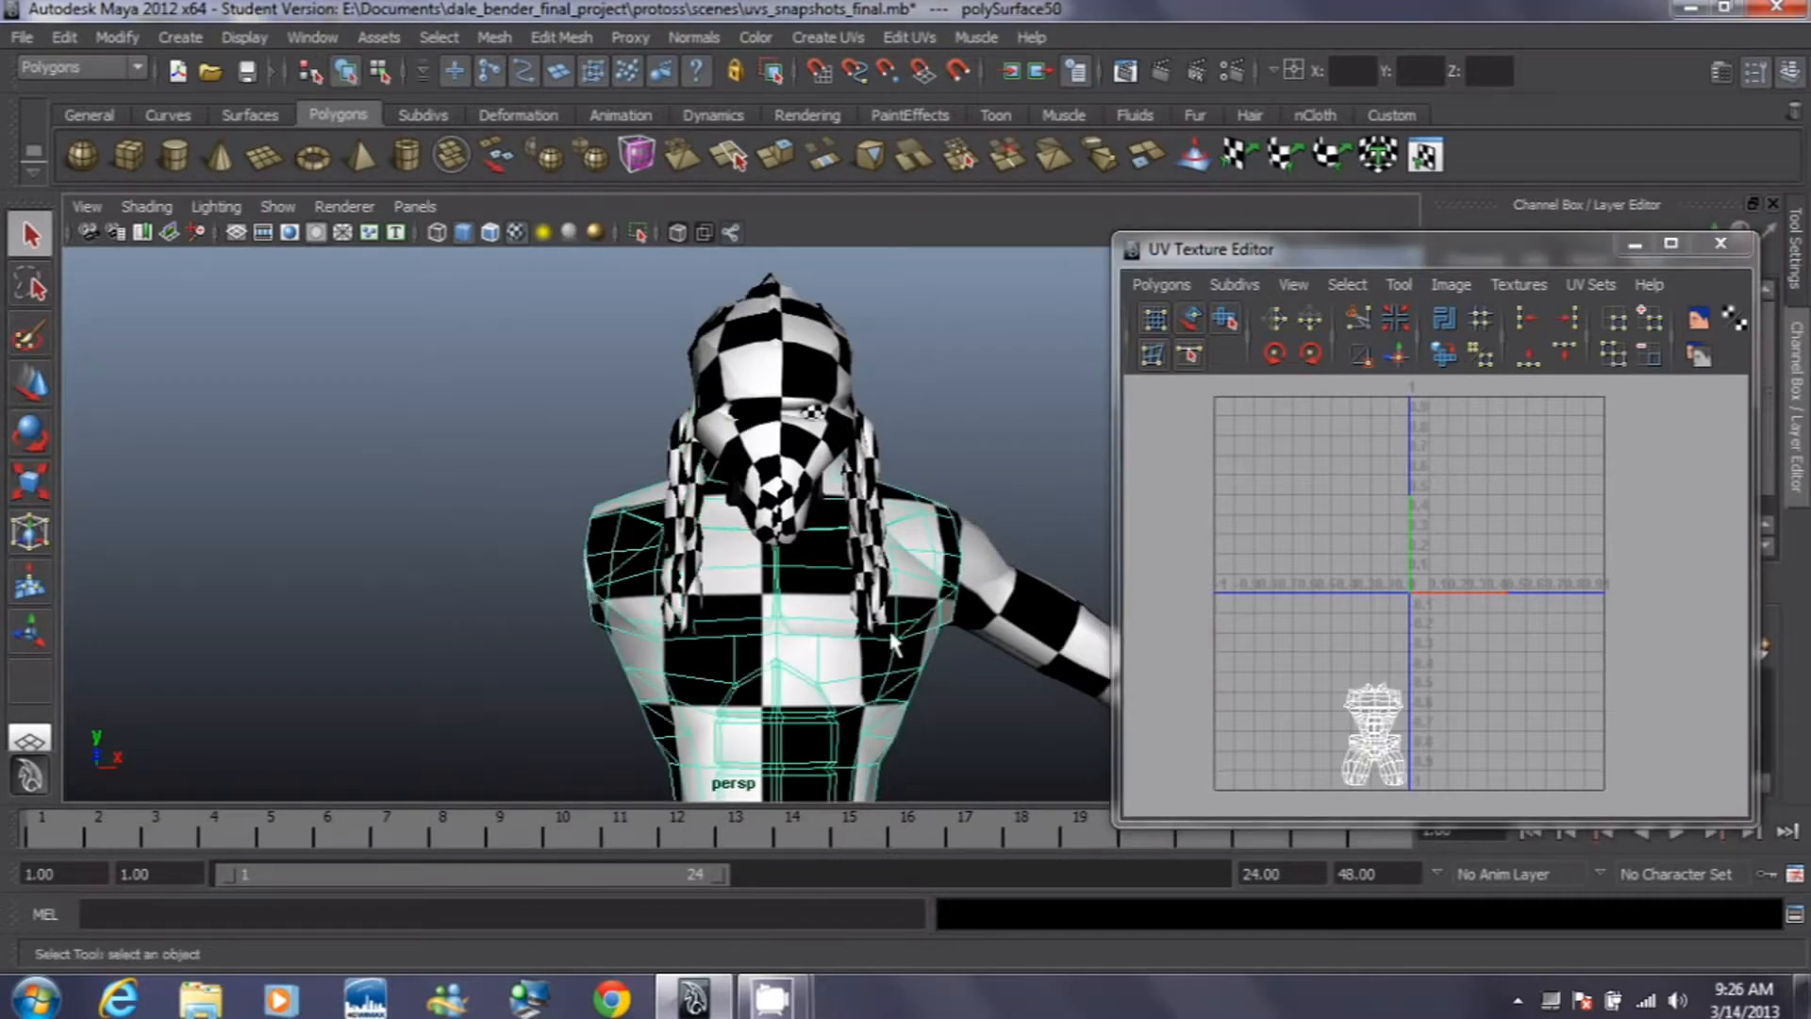
{"action": "left_click_drag", "start_coordinate": [958, 530], "coordinate": [929, 541], "text": "alt"}
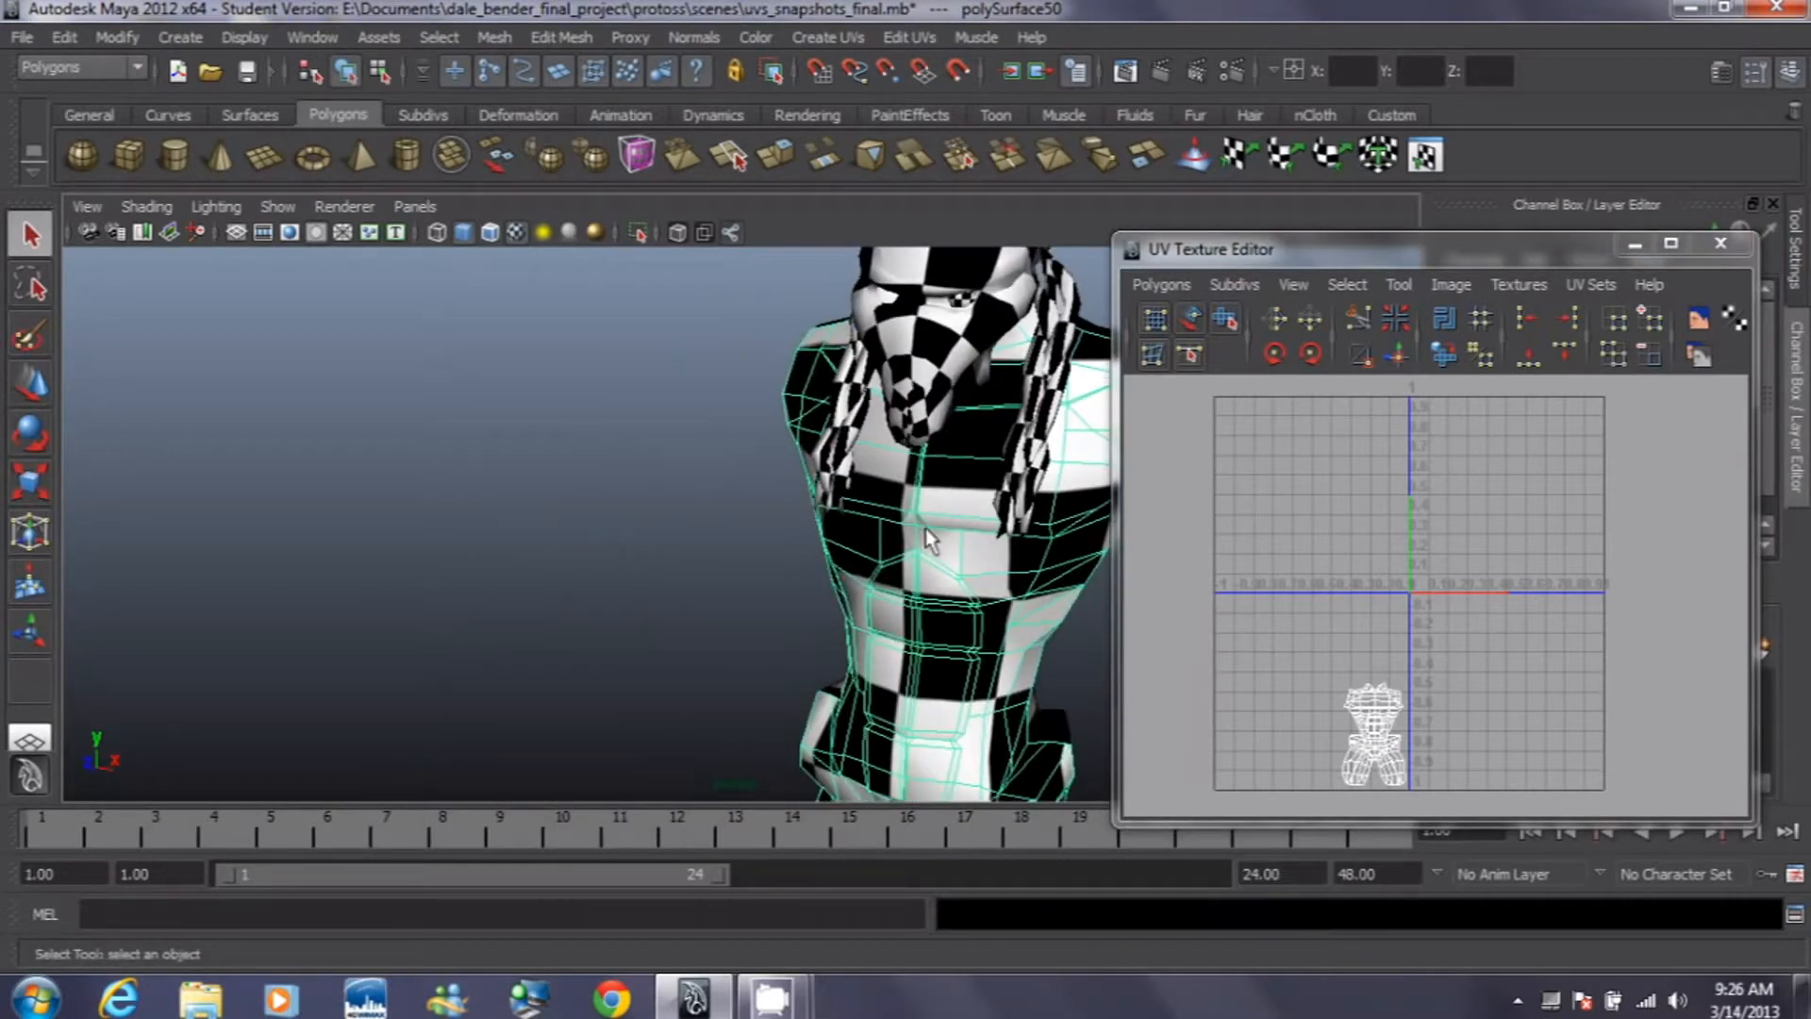
{"action": "scroll", "coordinate": [925, 518], "scroll_direction": "down", "scroll_amount": 5}
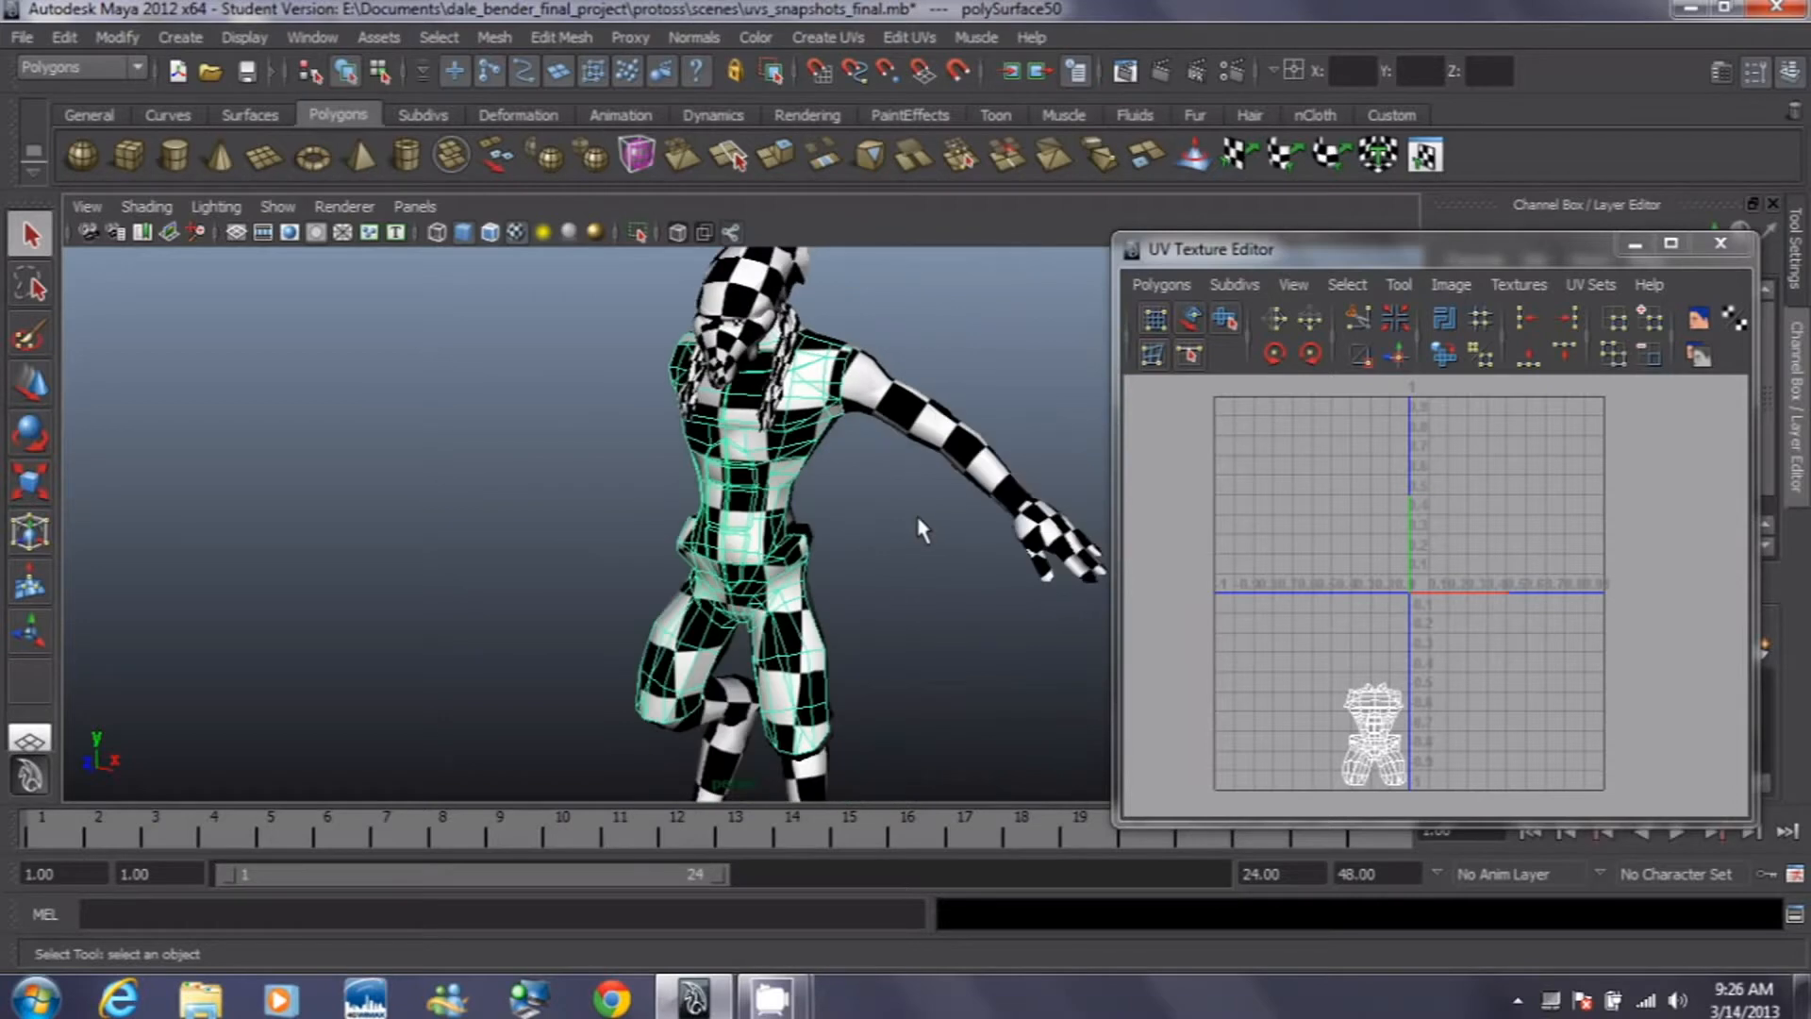
{"action": "left_click_drag", "start_coordinate": [880, 519], "coordinate": [696, 450], "text": "alt"}
{"action": "left_click", "coordinate": [696, 451]}
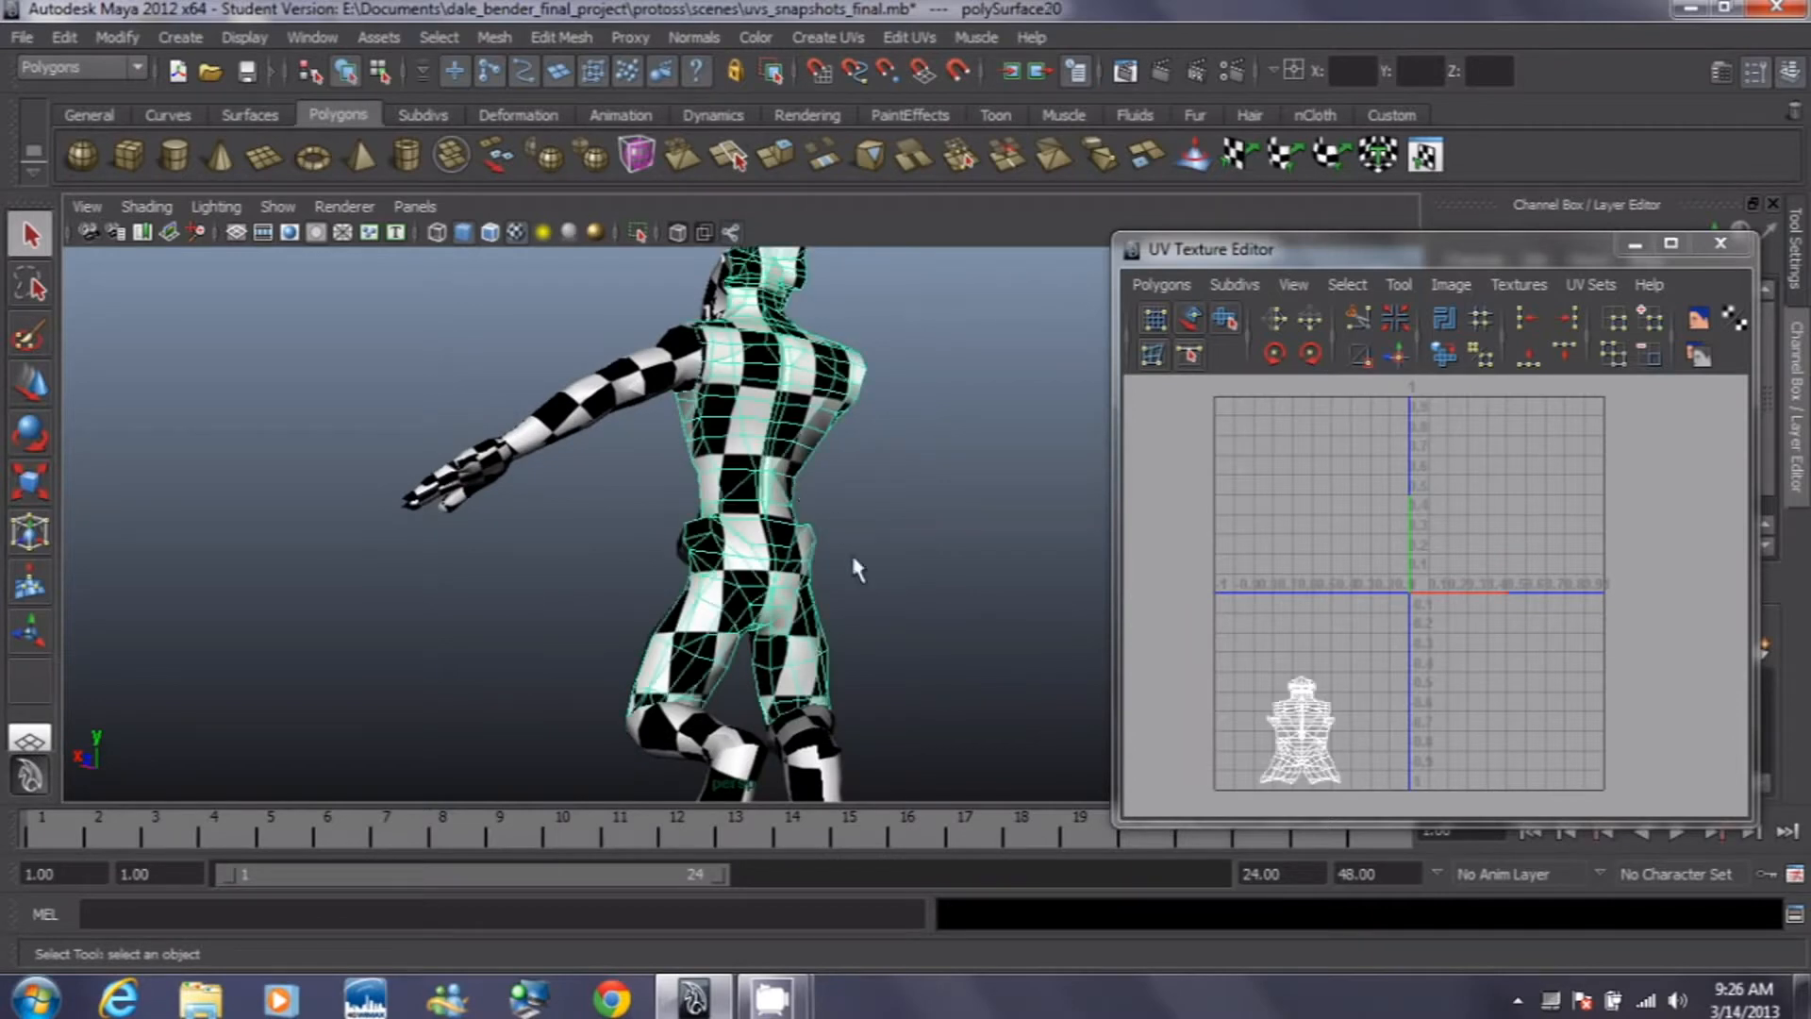
{"action": "left_click_drag", "start_coordinate": [856, 568], "coordinate": [803, 654], "text": "alt"}
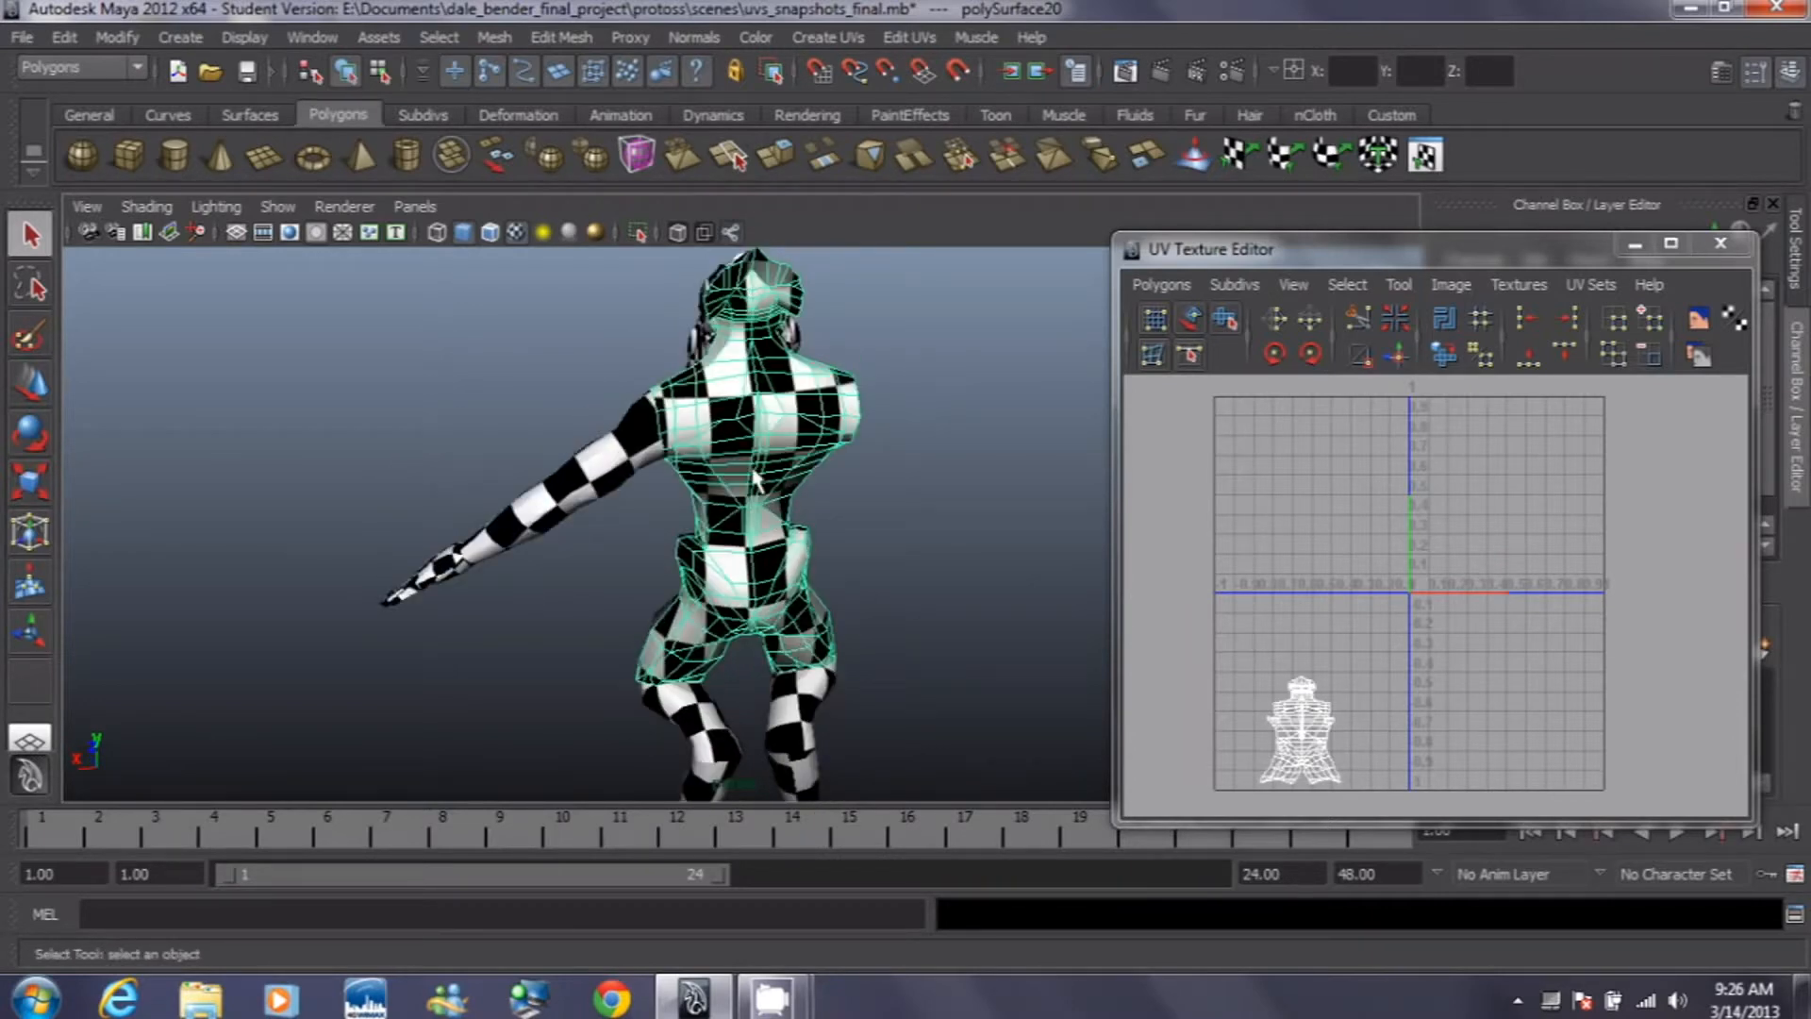
{"action": "right_click_drag", "start_coordinate": [766, 429], "coordinate": [802, 443], "text": "alt"}
Step: Select the lower leg piece attached to the foot and examine its checker texture and UV shell
{"action": "left_click", "coordinate": [760, 528]}
{"action": "right_click_drag", "start_coordinate": [759, 529], "coordinate": [925, 649], "text": "alt"}
{"action": "left_click_drag", "start_coordinate": [925, 649], "coordinate": [804, 549], "text": "alt"}
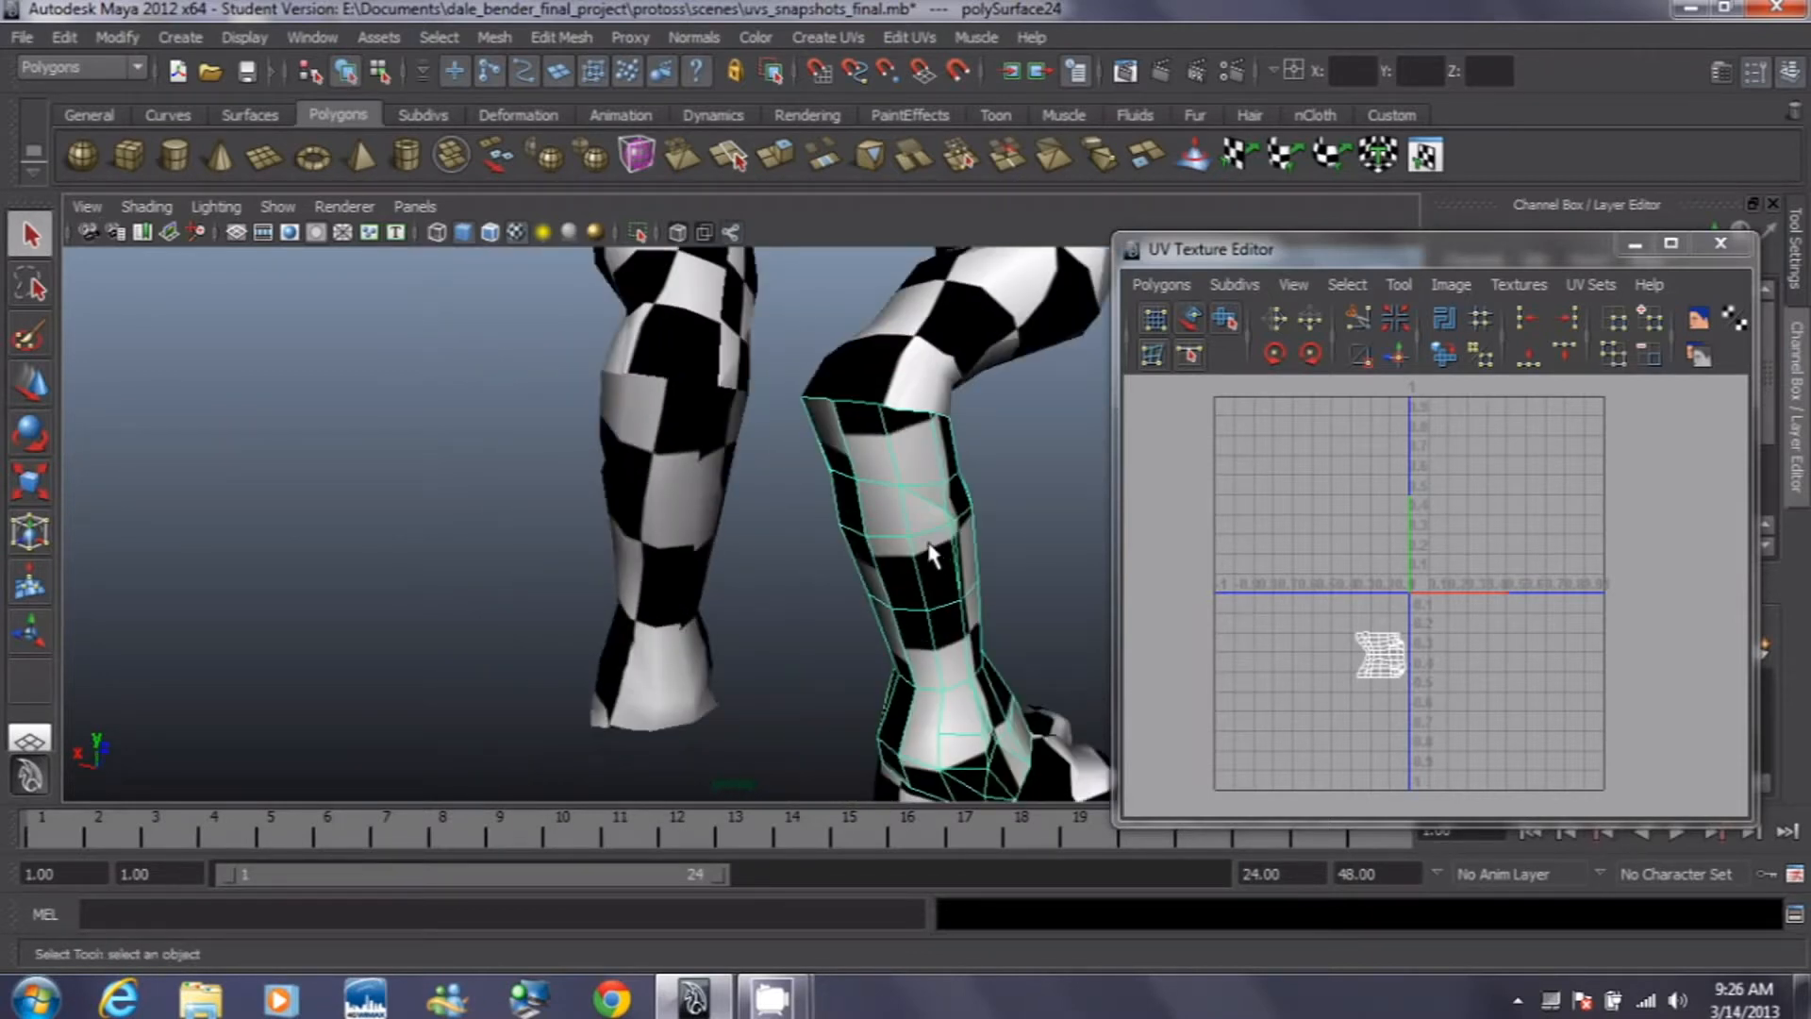
{"action": "left_click_drag", "start_coordinate": [930, 554], "coordinate": [849, 660], "text": "alt"}
{"action": "right_click_drag", "start_coordinate": [858, 668], "coordinate": [826, 561], "text": "alt"}
{"action": "left_click_drag", "start_coordinate": [827, 561], "coordinate": [776, 424], "text": "alt"}
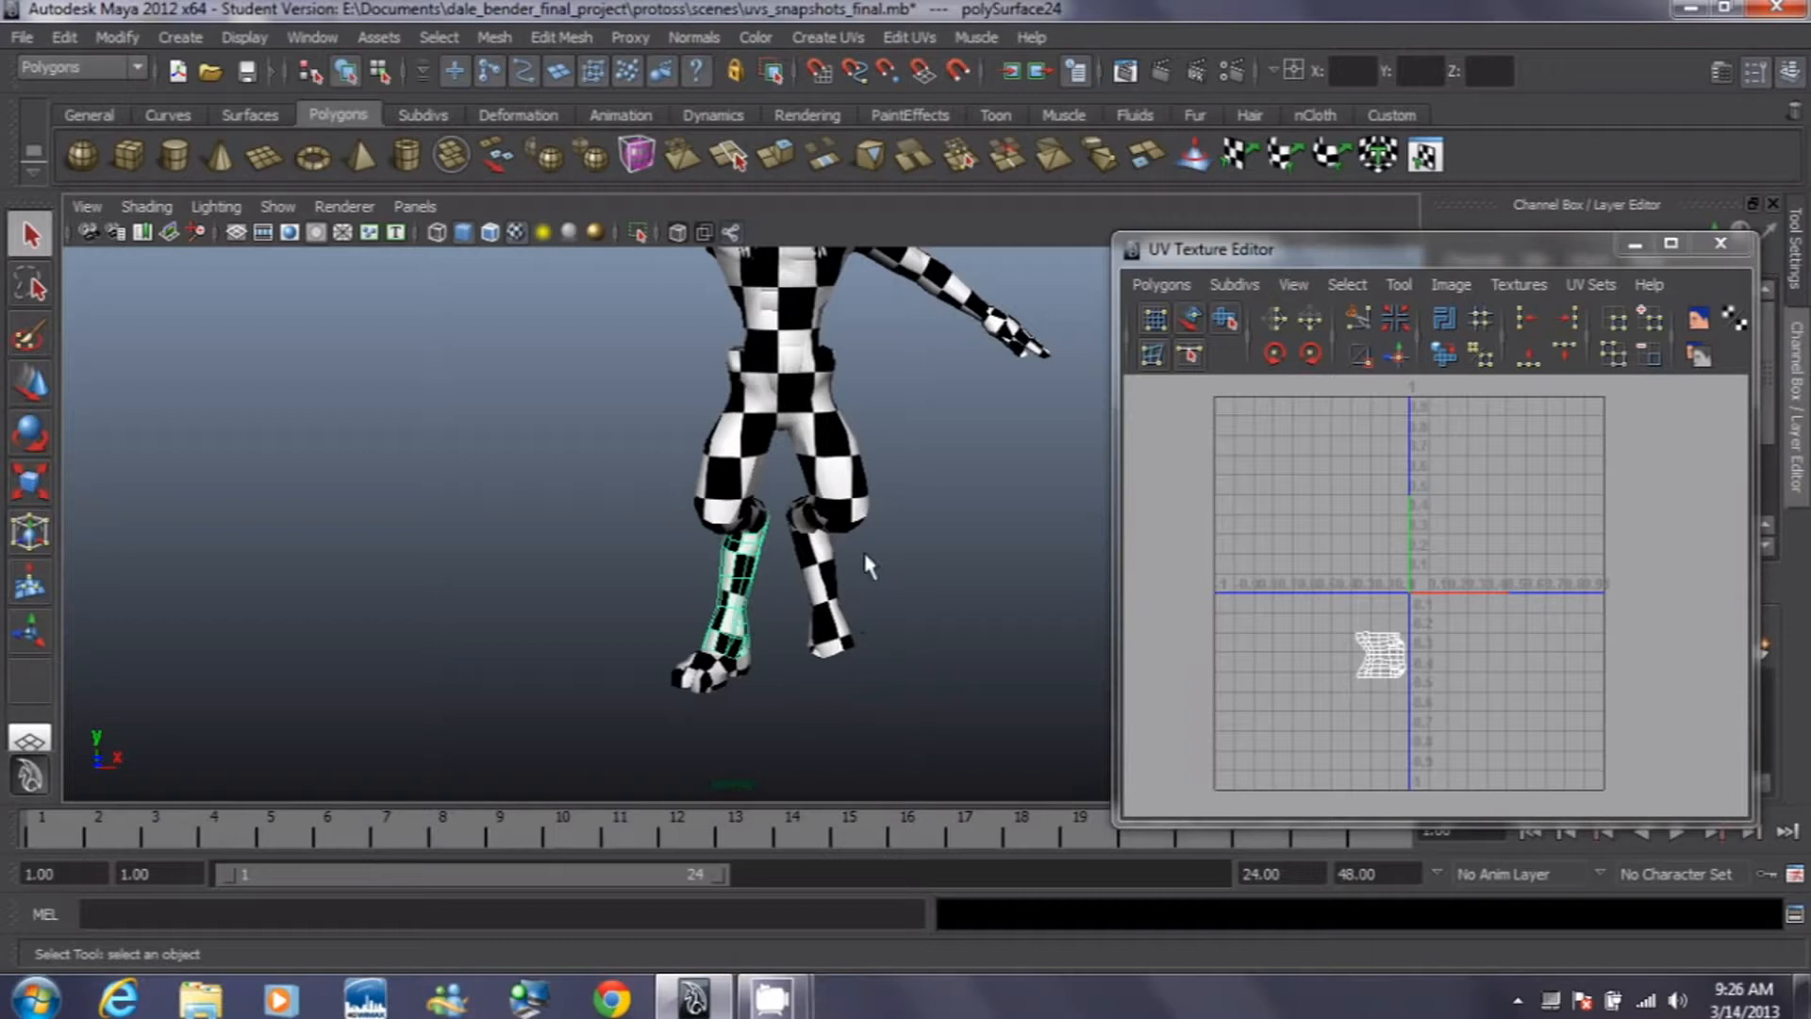
Step: Select the front body piece covering the torso and thighs to examine its checker texture and UV shell
{"action": "middle_click_drag", "start_coordinate": [863, 592], "coordinate": [731, 368], "text": "alt"}
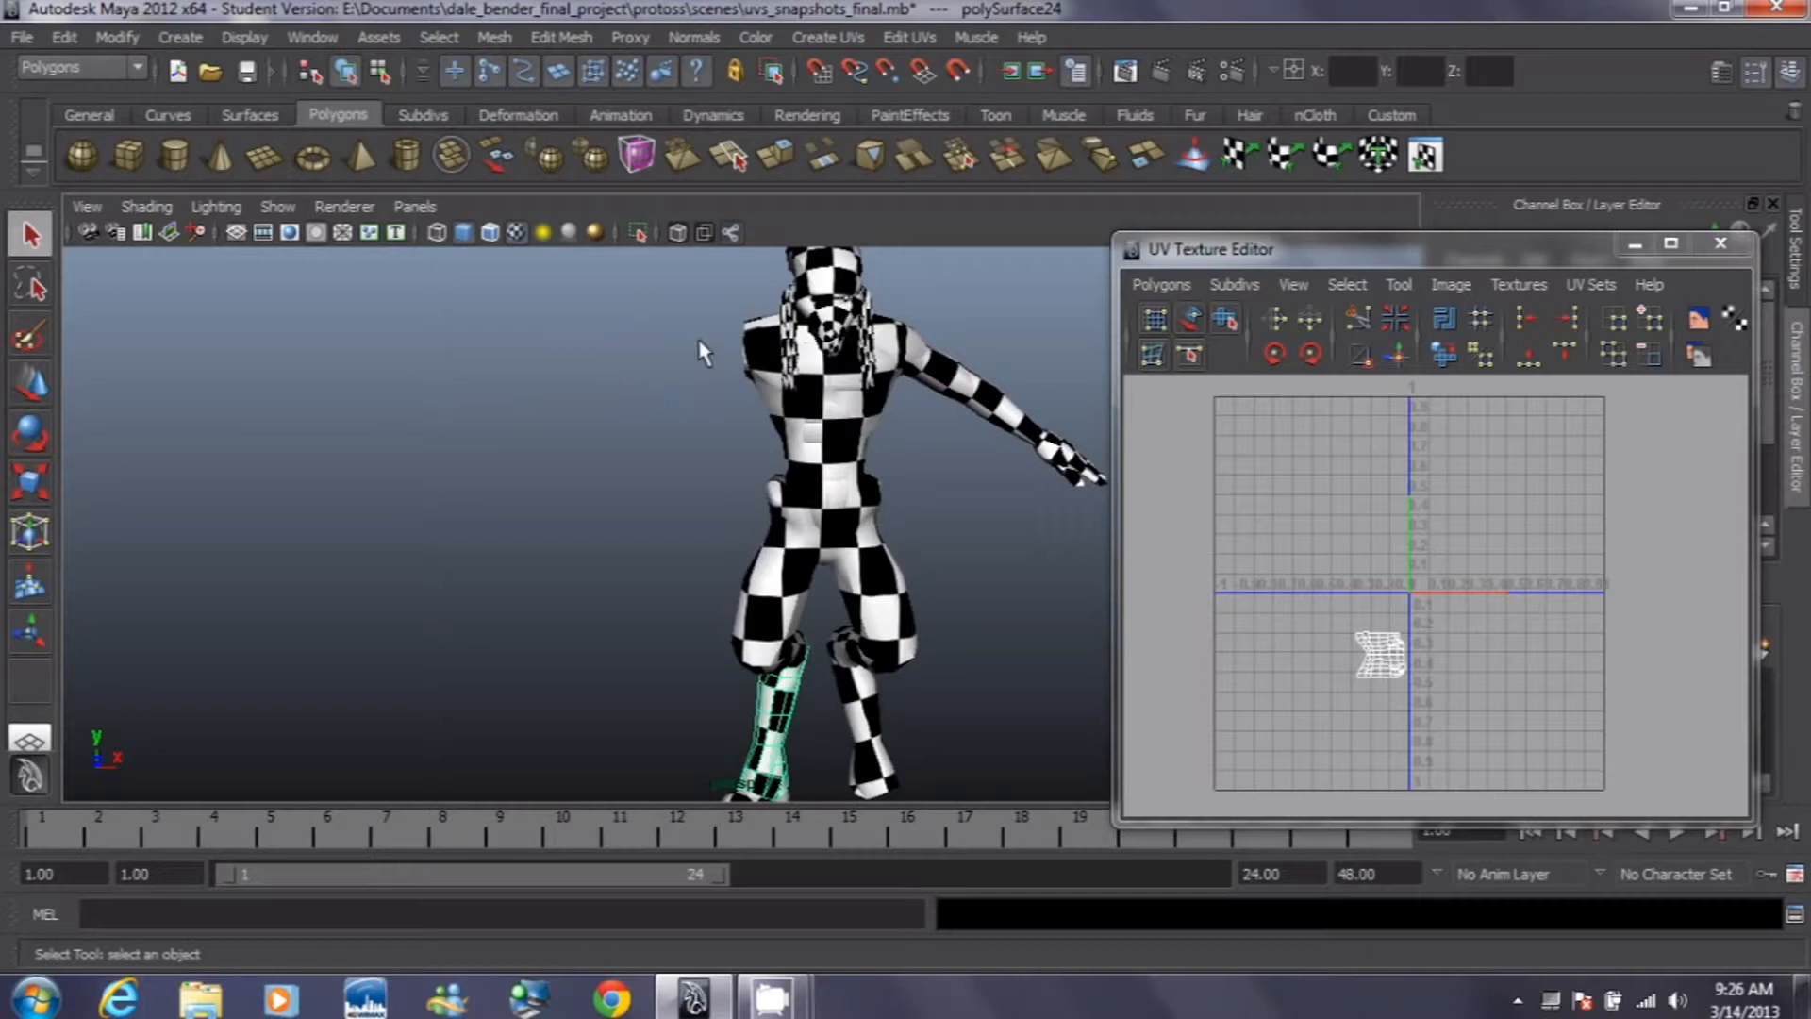
{"action": "left_click", "coordinate": [830, 489]}
{"action": "scroll", "coordinate": [830, 489], "scroll_direction": "up", "scroll_amount": 3}
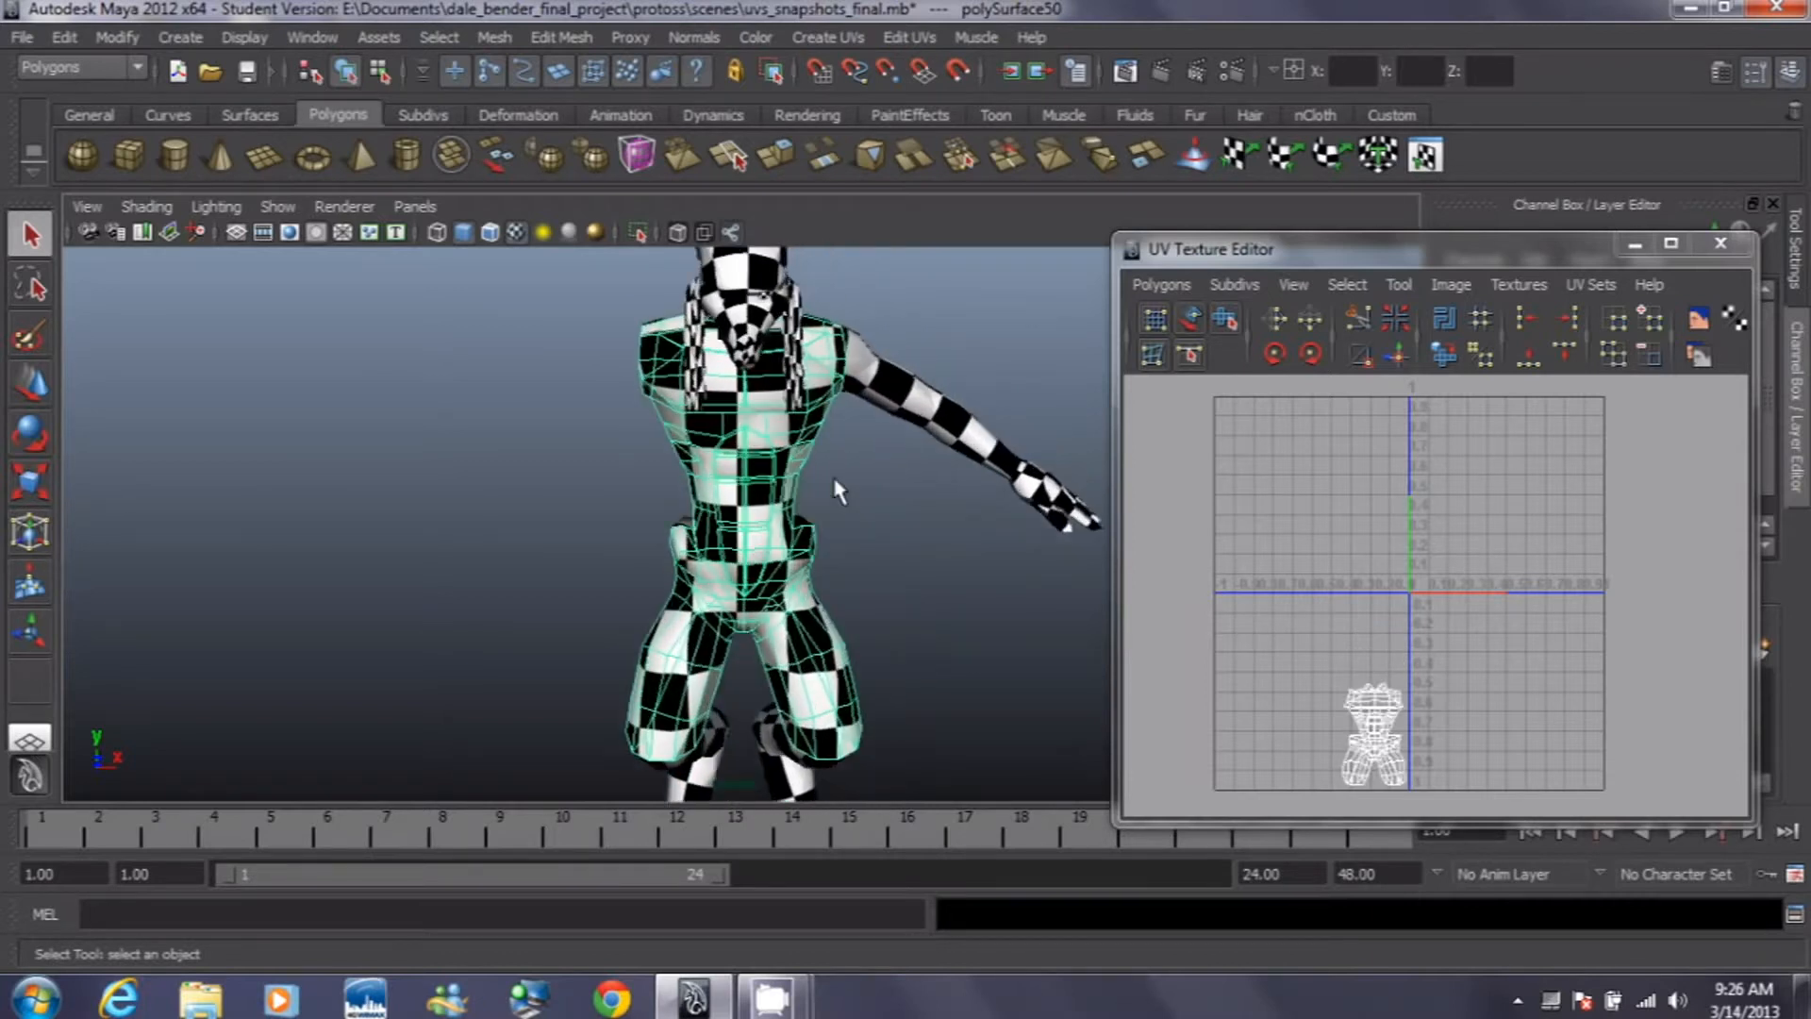
{"action": "scroll", "coordinate": [825, 500], "scroll_direction": "down", "scroll_amount": 1}
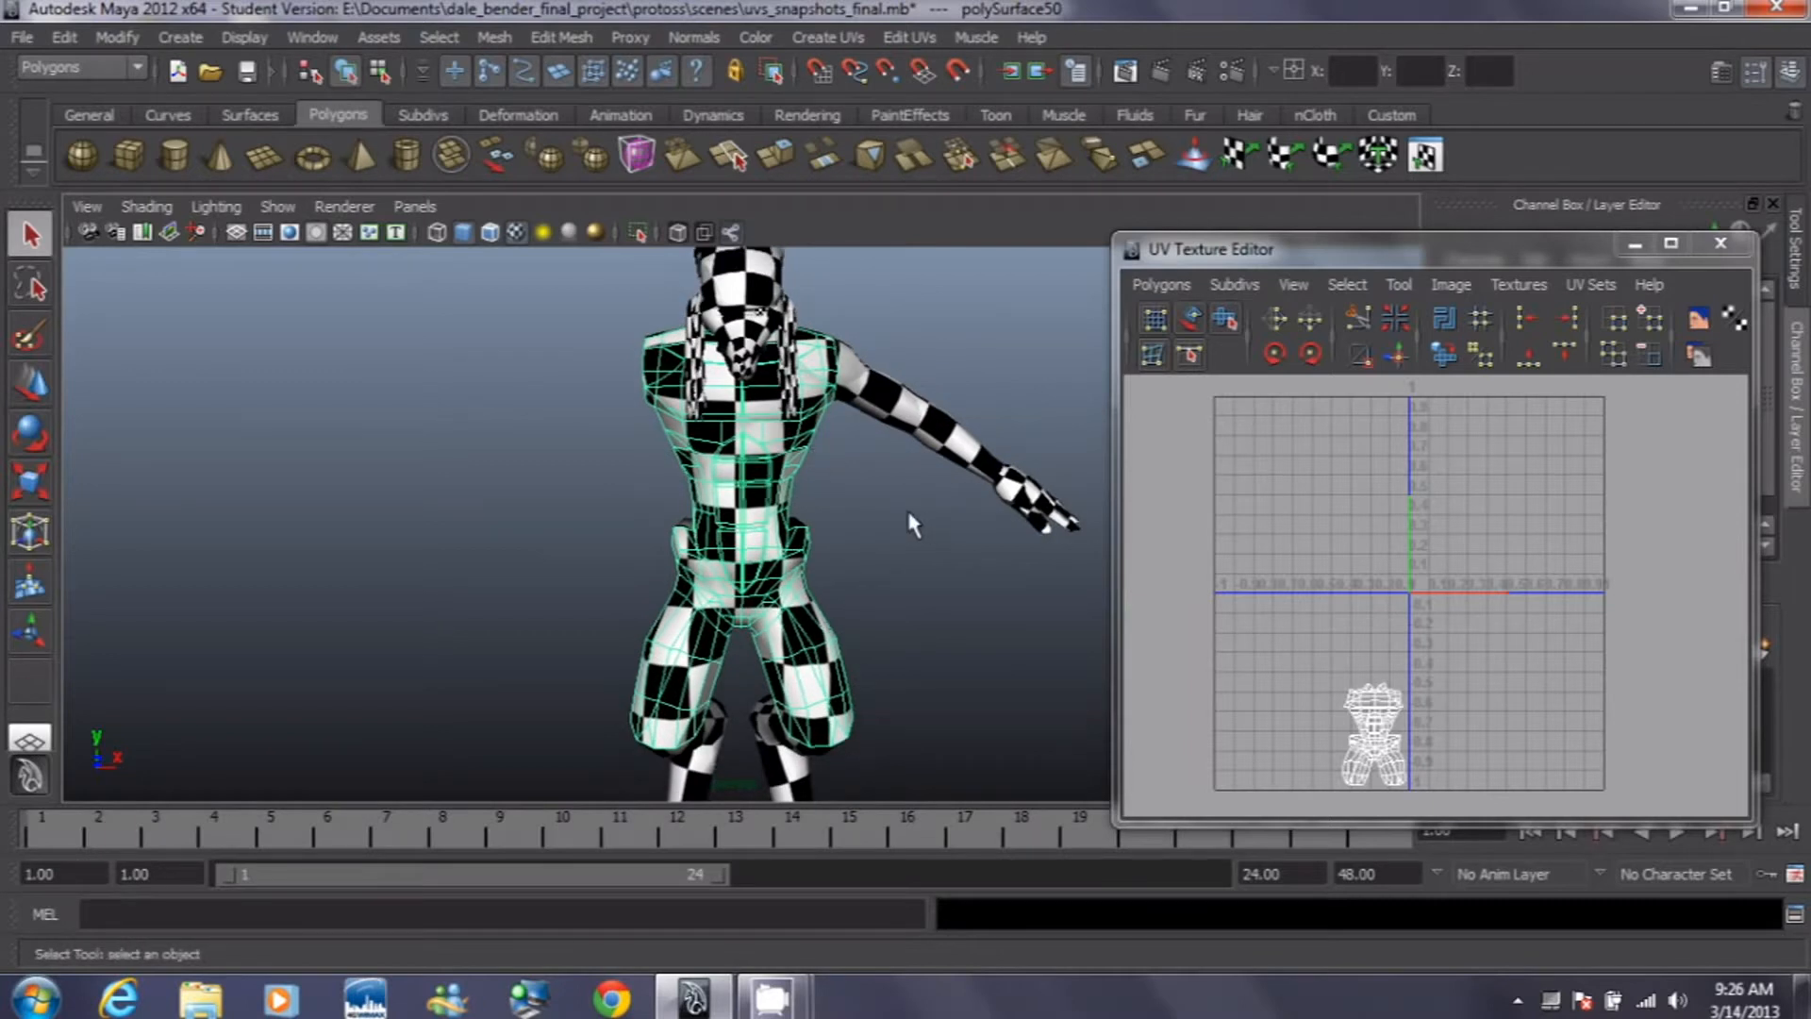
Step: Select all the character's pieces together to view the complete UV layout, and clear the selection
{"action": "scroll", "coordinate": [924, 576], "scroll_direction": "down", "scroll_amount": 2}
{"action": "left_click_drag", "start_coordinate": [592, 349], "coordinate": [950, 773]}
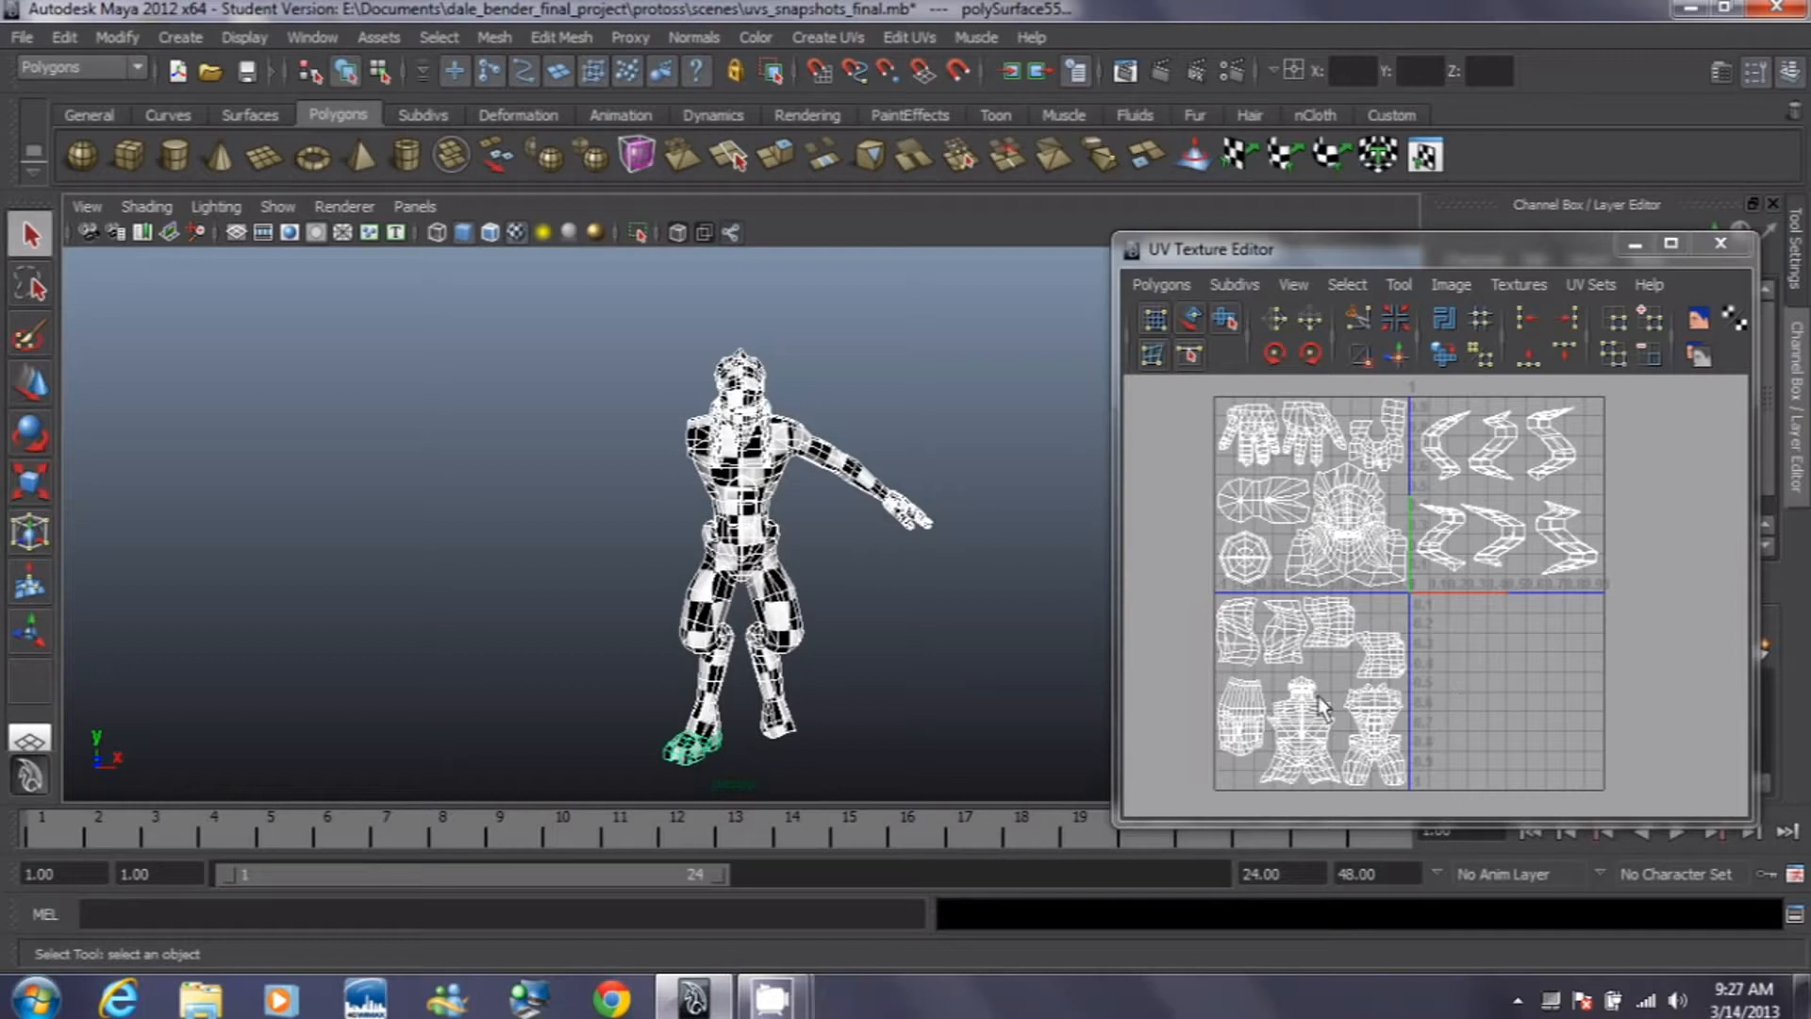
{"action": "left_click", "coordinate": [943, 578]}
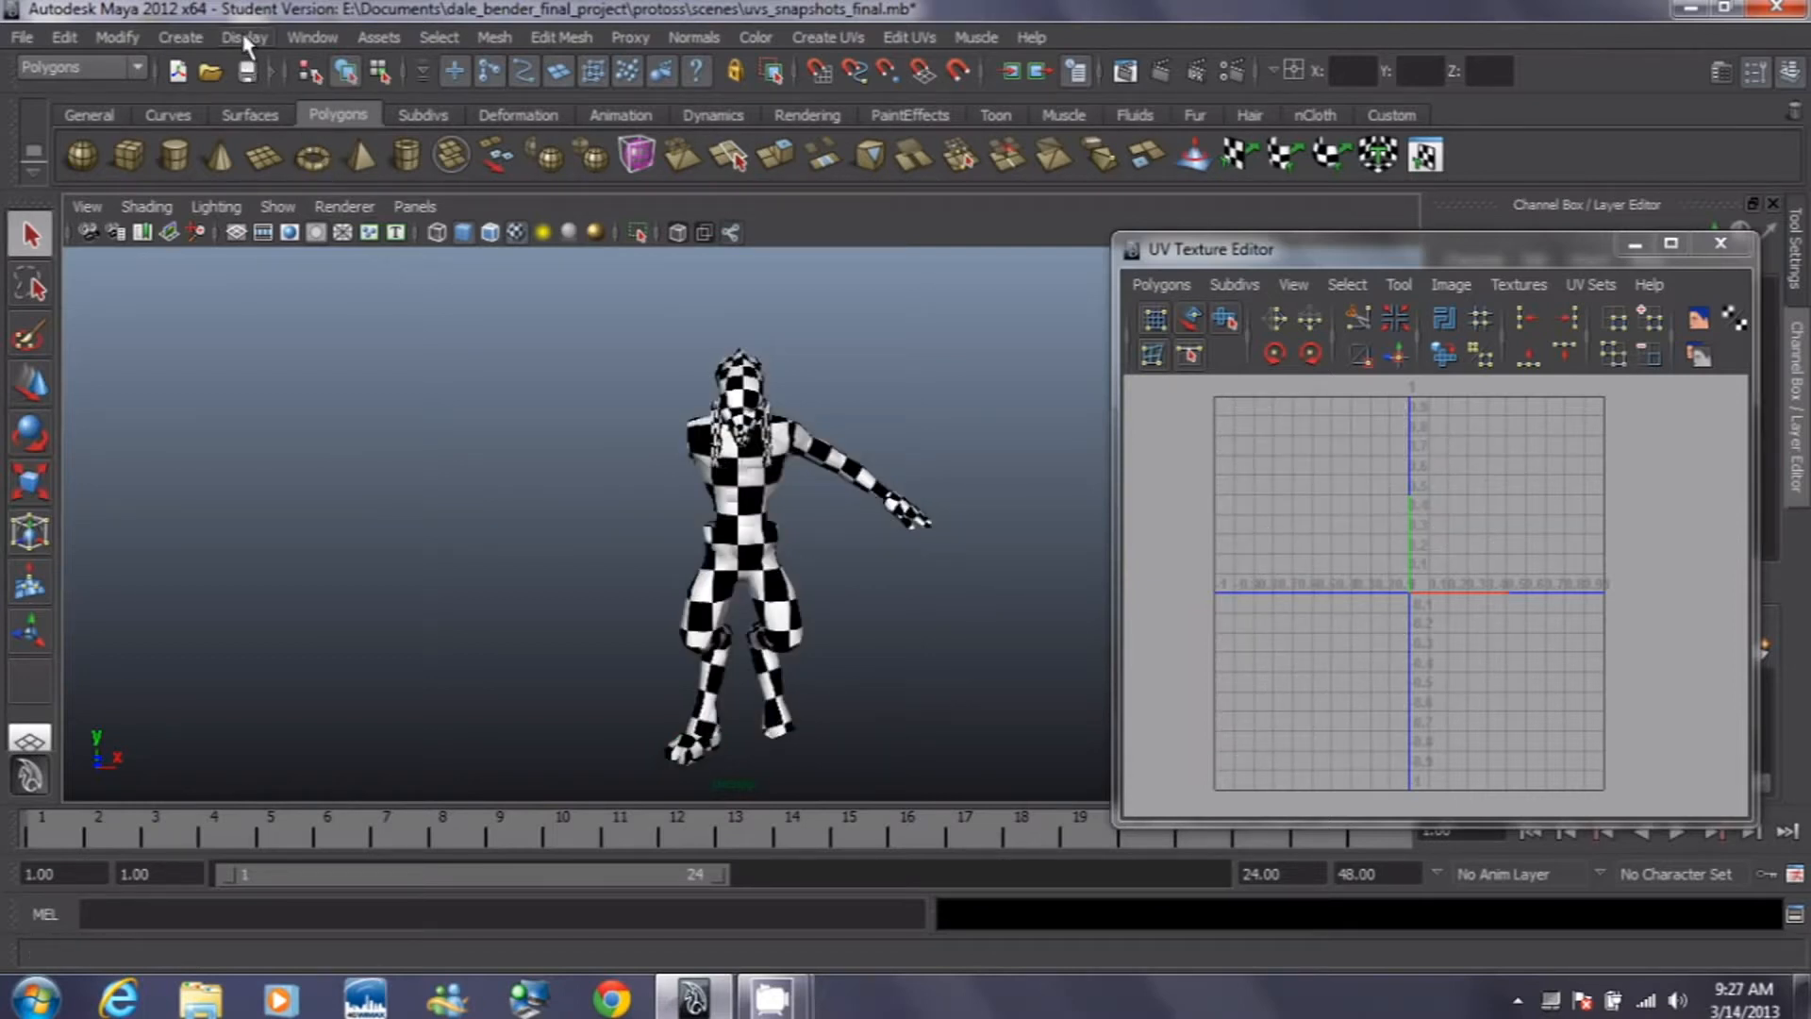
Step: Open the scene protoss_model_finalized.mb without saving the changes to the current scene
{"action": "left_click", "coordinate": [211, 74]}
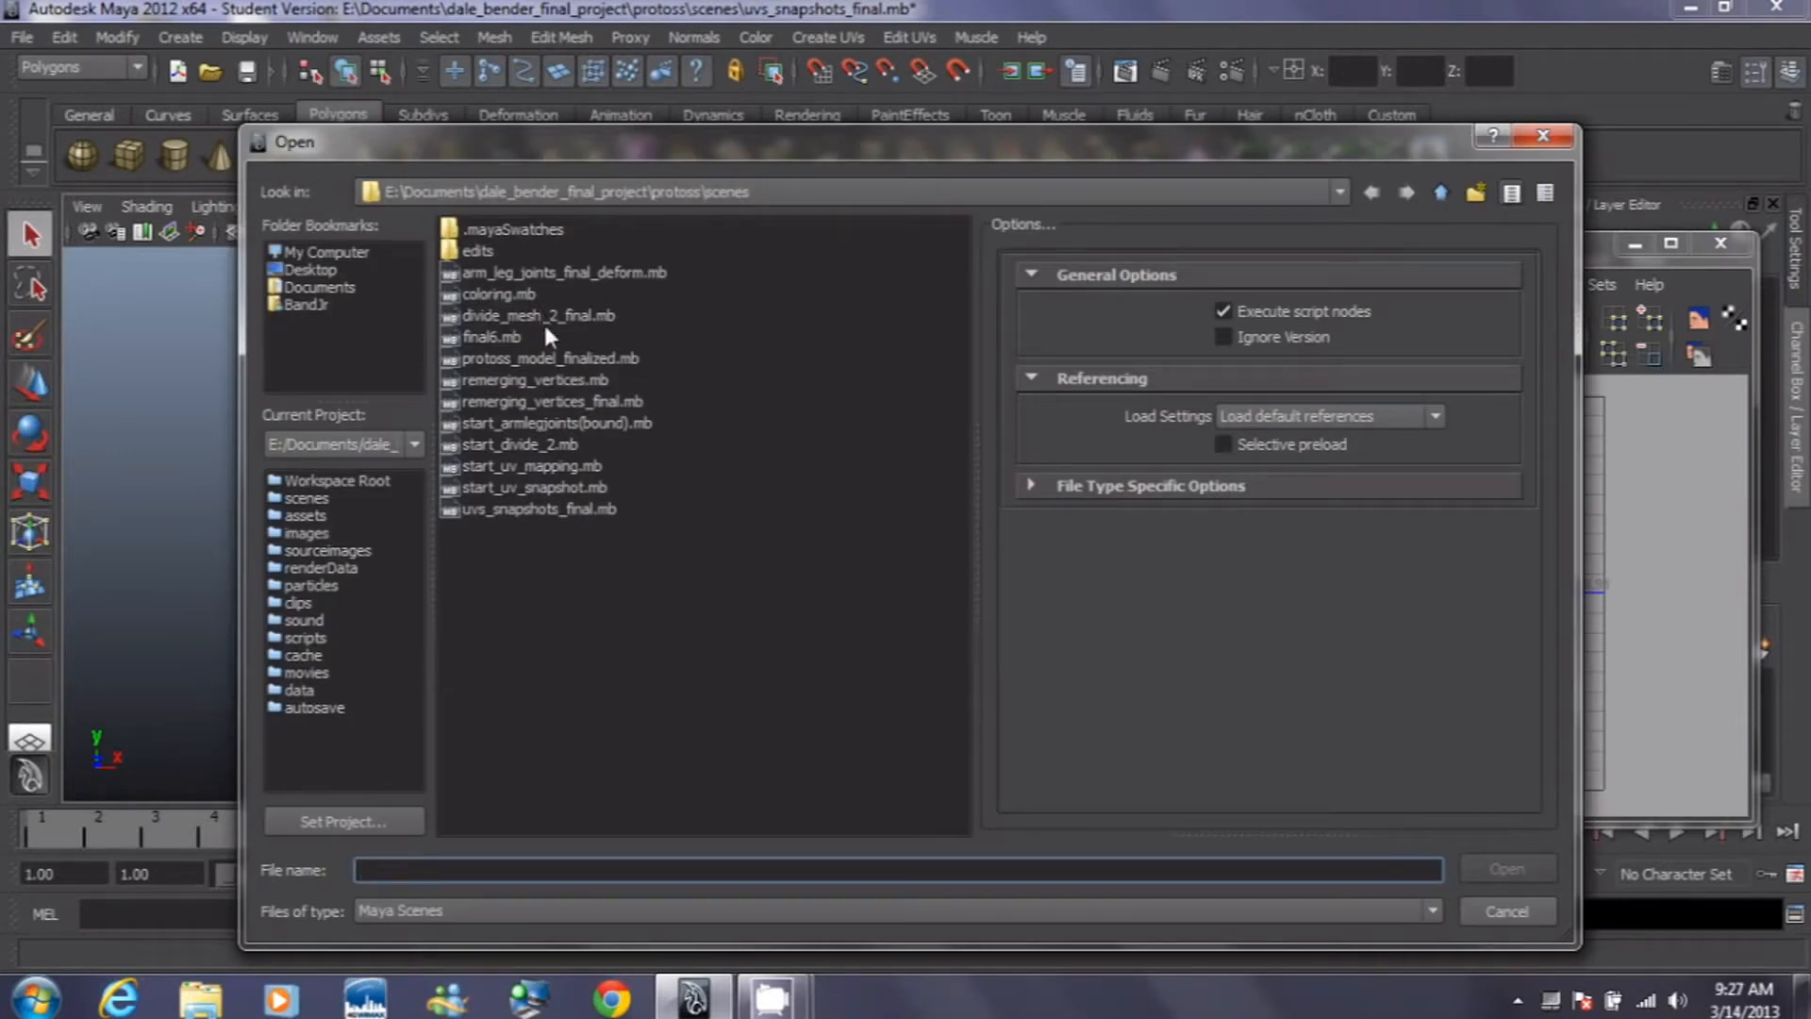
{"action": "left_click", "coordinate": [556, 357]}
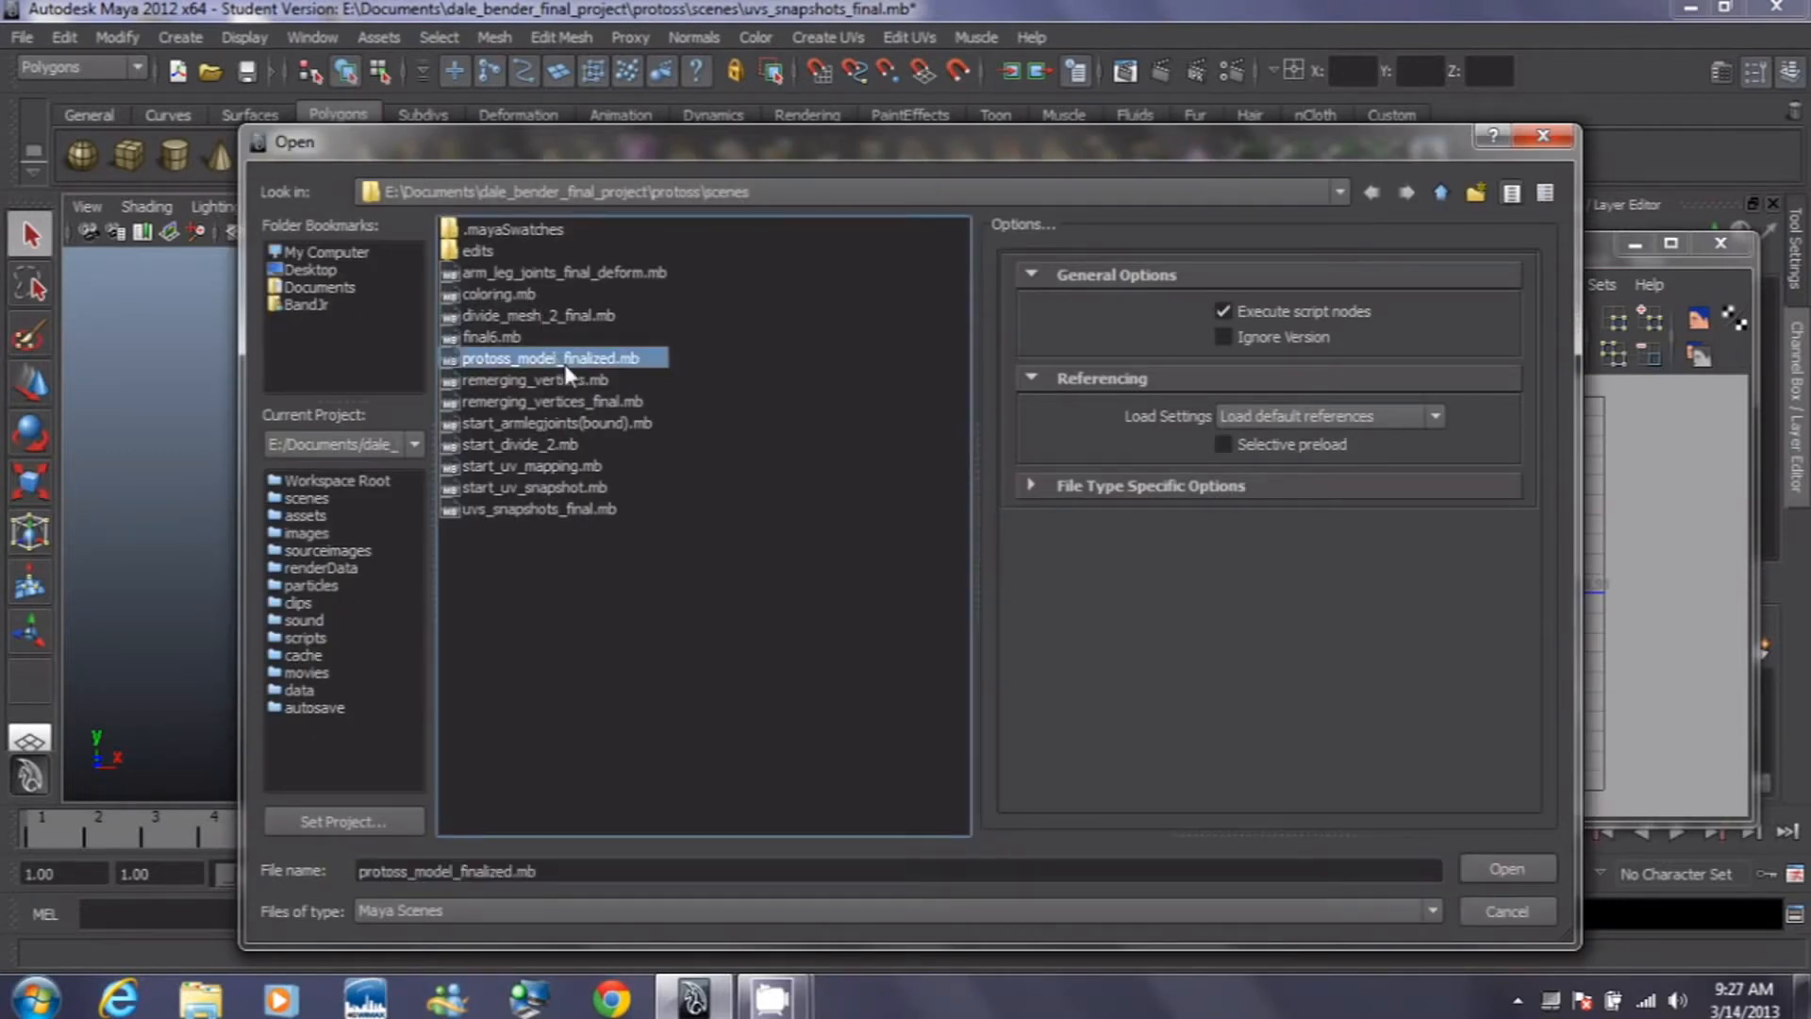
{"action": "left_click", "coordinate": [1469, 868]}
{"action": "left_click", "coordinate": [923, 509]}
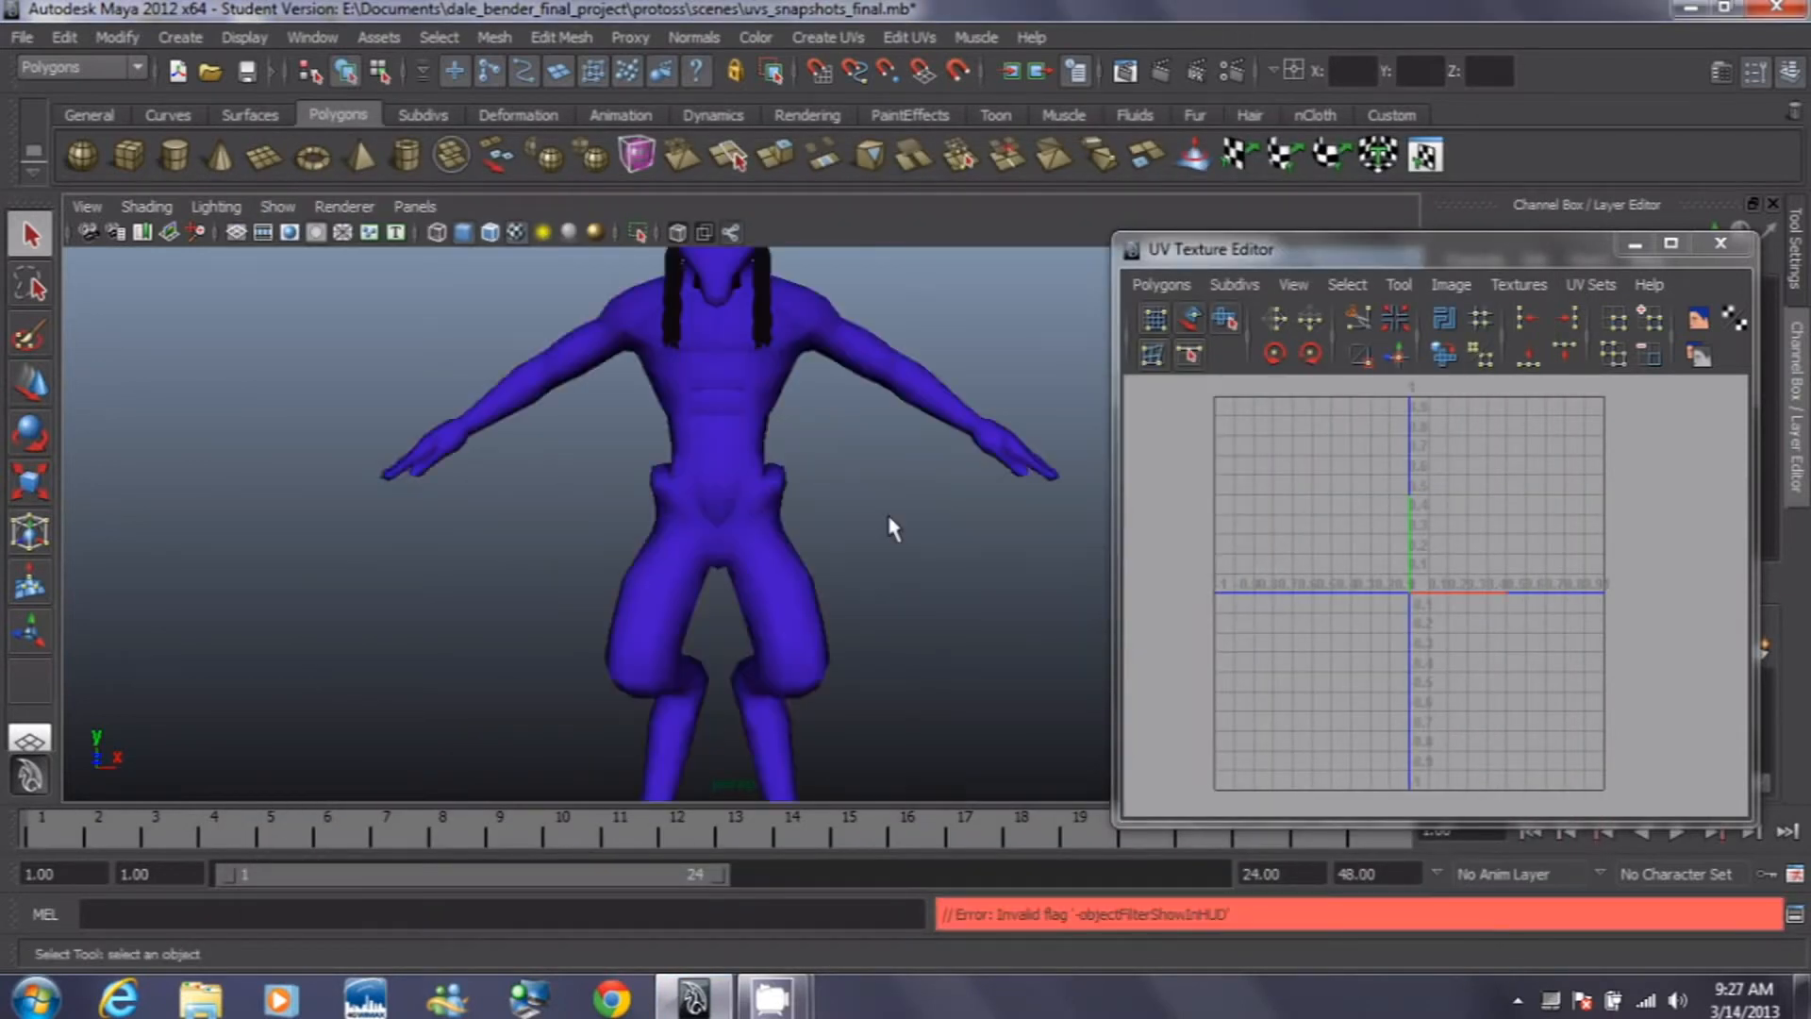
Step: Examine the finalized character's hips, torso and head from several angles
{"action": "key", "text": "f"}
{"action": "left_click_drag", "start_coordinate": [849, 478], "coordinate": [829, 486], "text": "alt"}
{"action": "scroll", "coordinate": [830, 500], "scroll_direction": "up", "scroll_amount": 6}
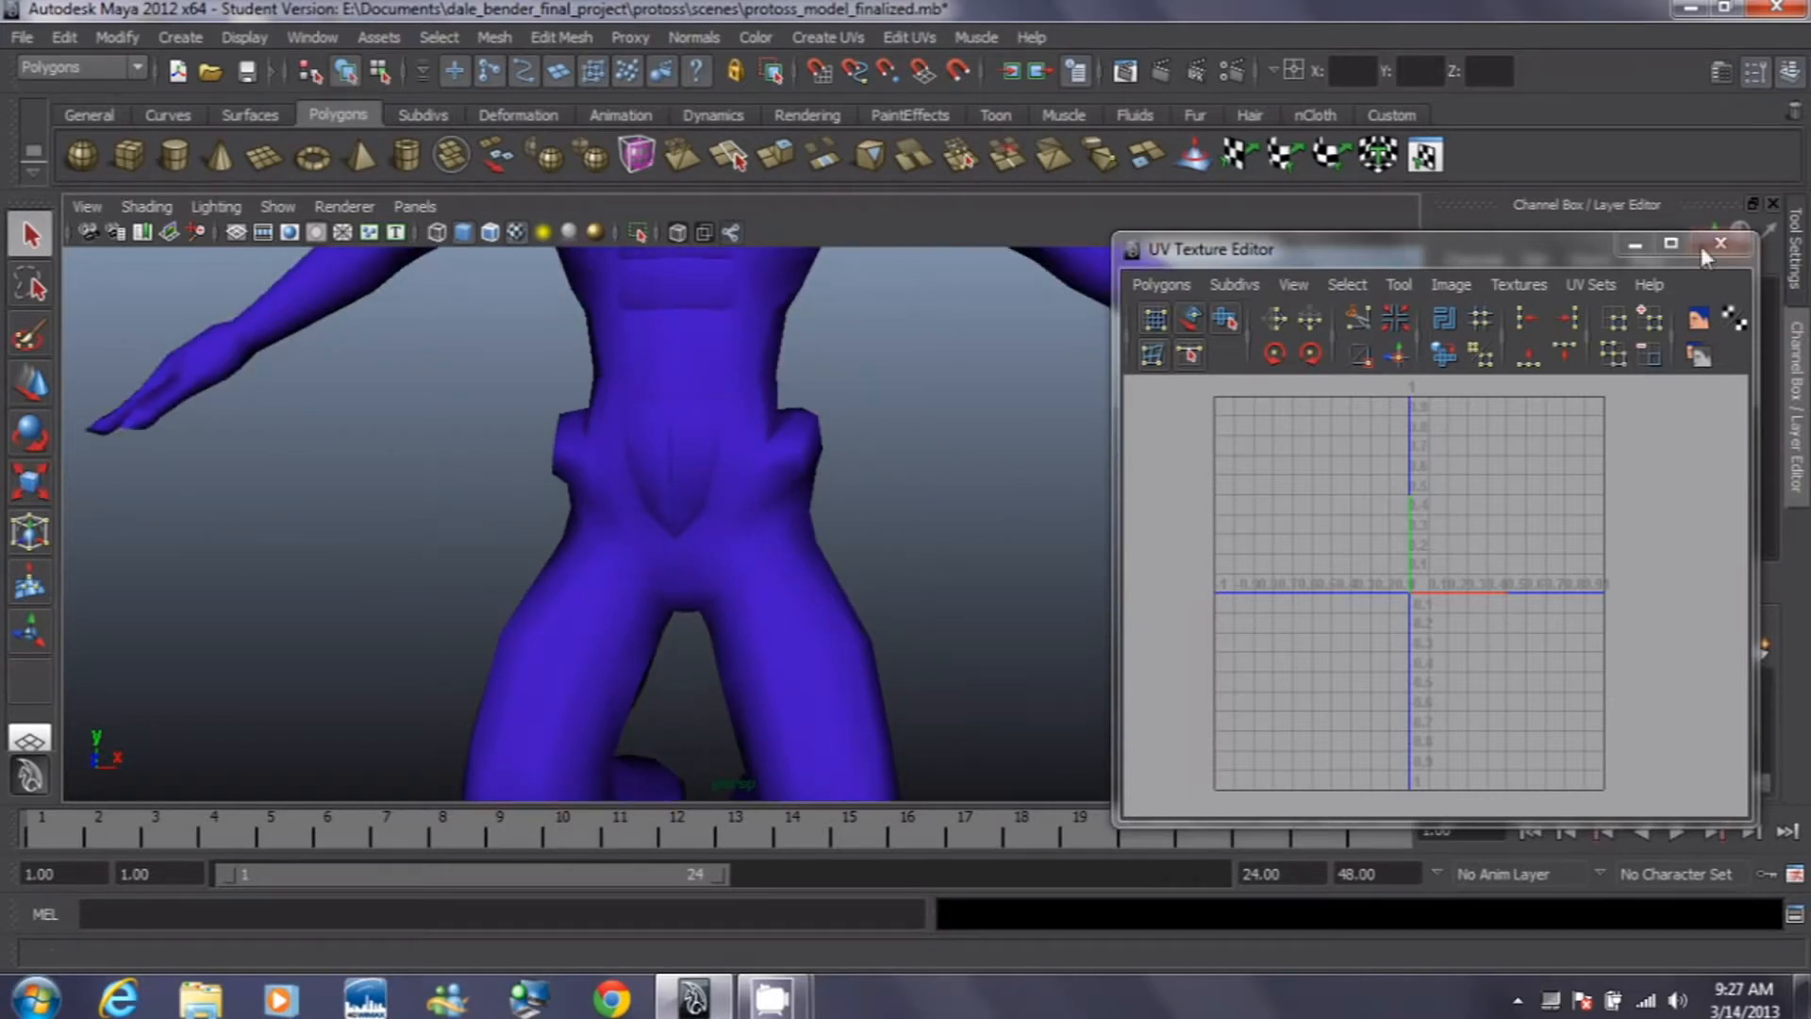
{"action": "middle_click_drag", "start_coordinate": [998, 364], "coordinate": [1021, 700], "text": "alt"}
{"action": "left_click_drag", "start_coordinate": [929, 446], "coordinate": [825, 494], "text": "alt"}
{"action": "left_click_drag", "start_coordinate": [865, 416], "coordinate": [543, 420], "text": "alt"}
{"action": "left_click_drag", "start_coordinate": [943, 479], "coordinate": [833, 510], "text": "alt"}
{"action": "scroll", "coordinate": [874, 591], "scroll_direction": "down", "scroll_amount": 5}
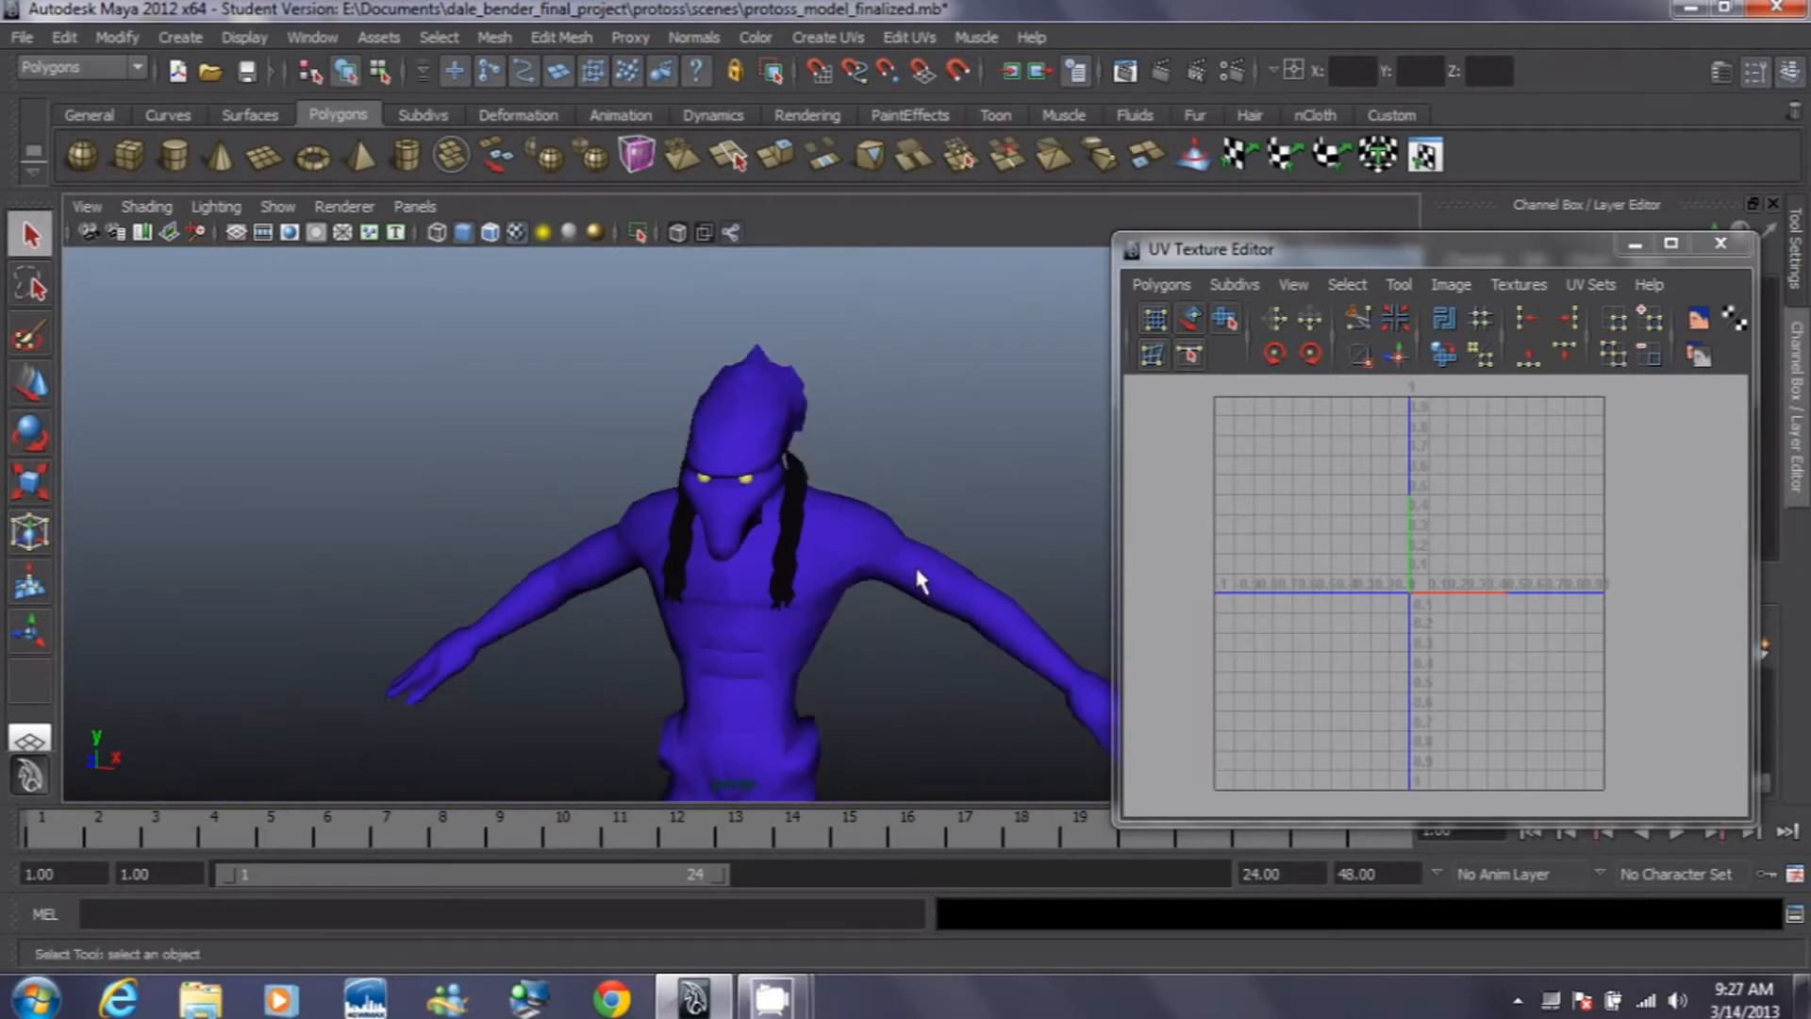
Step: Examine the finalized character's arms, legs and feet from different sides, ending on a full front view
{"action": "left_click_drag", "start_coordinate": [905, 569], "coordinate": [684, 545], "text": "alt"}
{"action": "left_click_drag", "start_coordinate": [929, 547], "coordinate": [857, 469], "text": "alt"}
{"action": "middle_click_drag", "start_coordinate": [950, 405], "coordinate": [647, 348], "text": "alt"}
{"action": "left_click_drag", "start_coordinate": [975, 513], "coordinate": [917, 479], "text": "alt"}
{"action": "middle_click_drag", "start_coordinate": [881, 364], "coordinate": [878, 156], "text": "alt"}
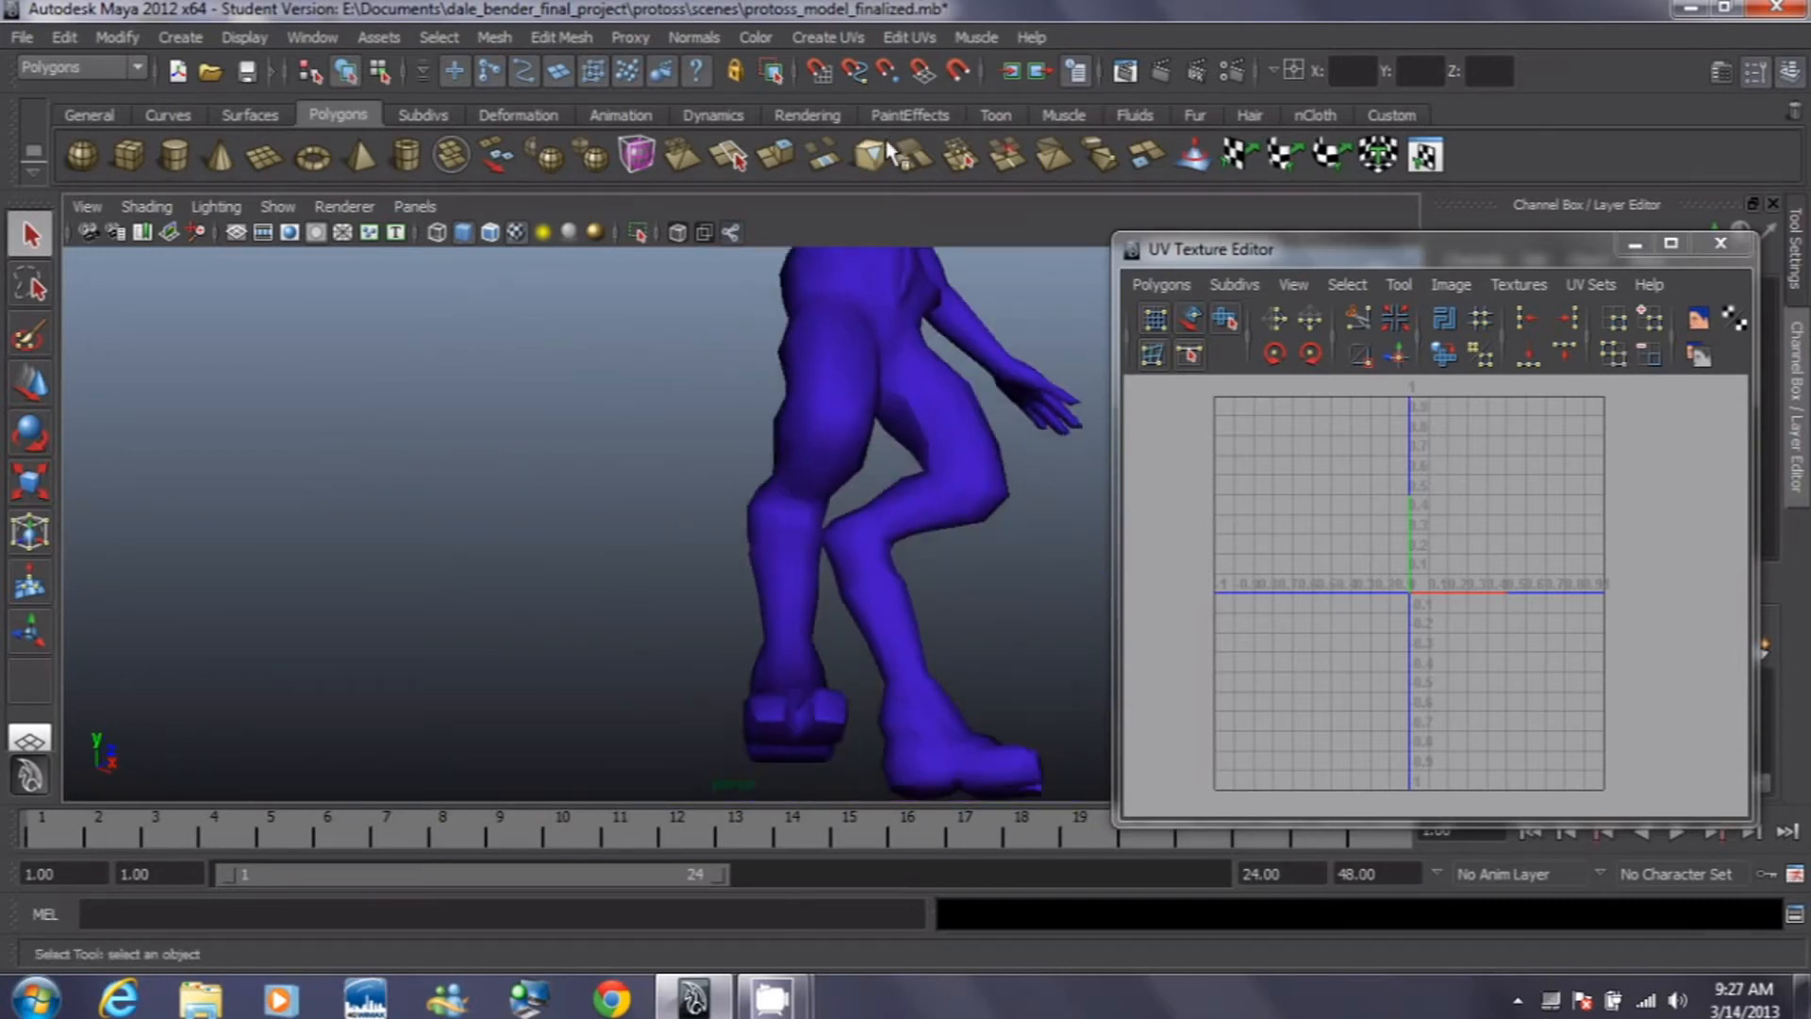
{"action": "left_click_drag", "start_coordinate": [823, 481], "coordinate": [1207, 565], "text": "alt"}
{"action": "left_click_drag", "start_coordinate": [922, 531], "coordinate": [966, 466], "text": "alt"}
{"action": "right_click_drag", "start_coordinate": [967, 469], "coordinate": [725, 344], "text": "alt"}
{"action": "middle_click_drag", "start_coordinate": [720, 325], "coordinate": [688, 513], "text": "alt"}
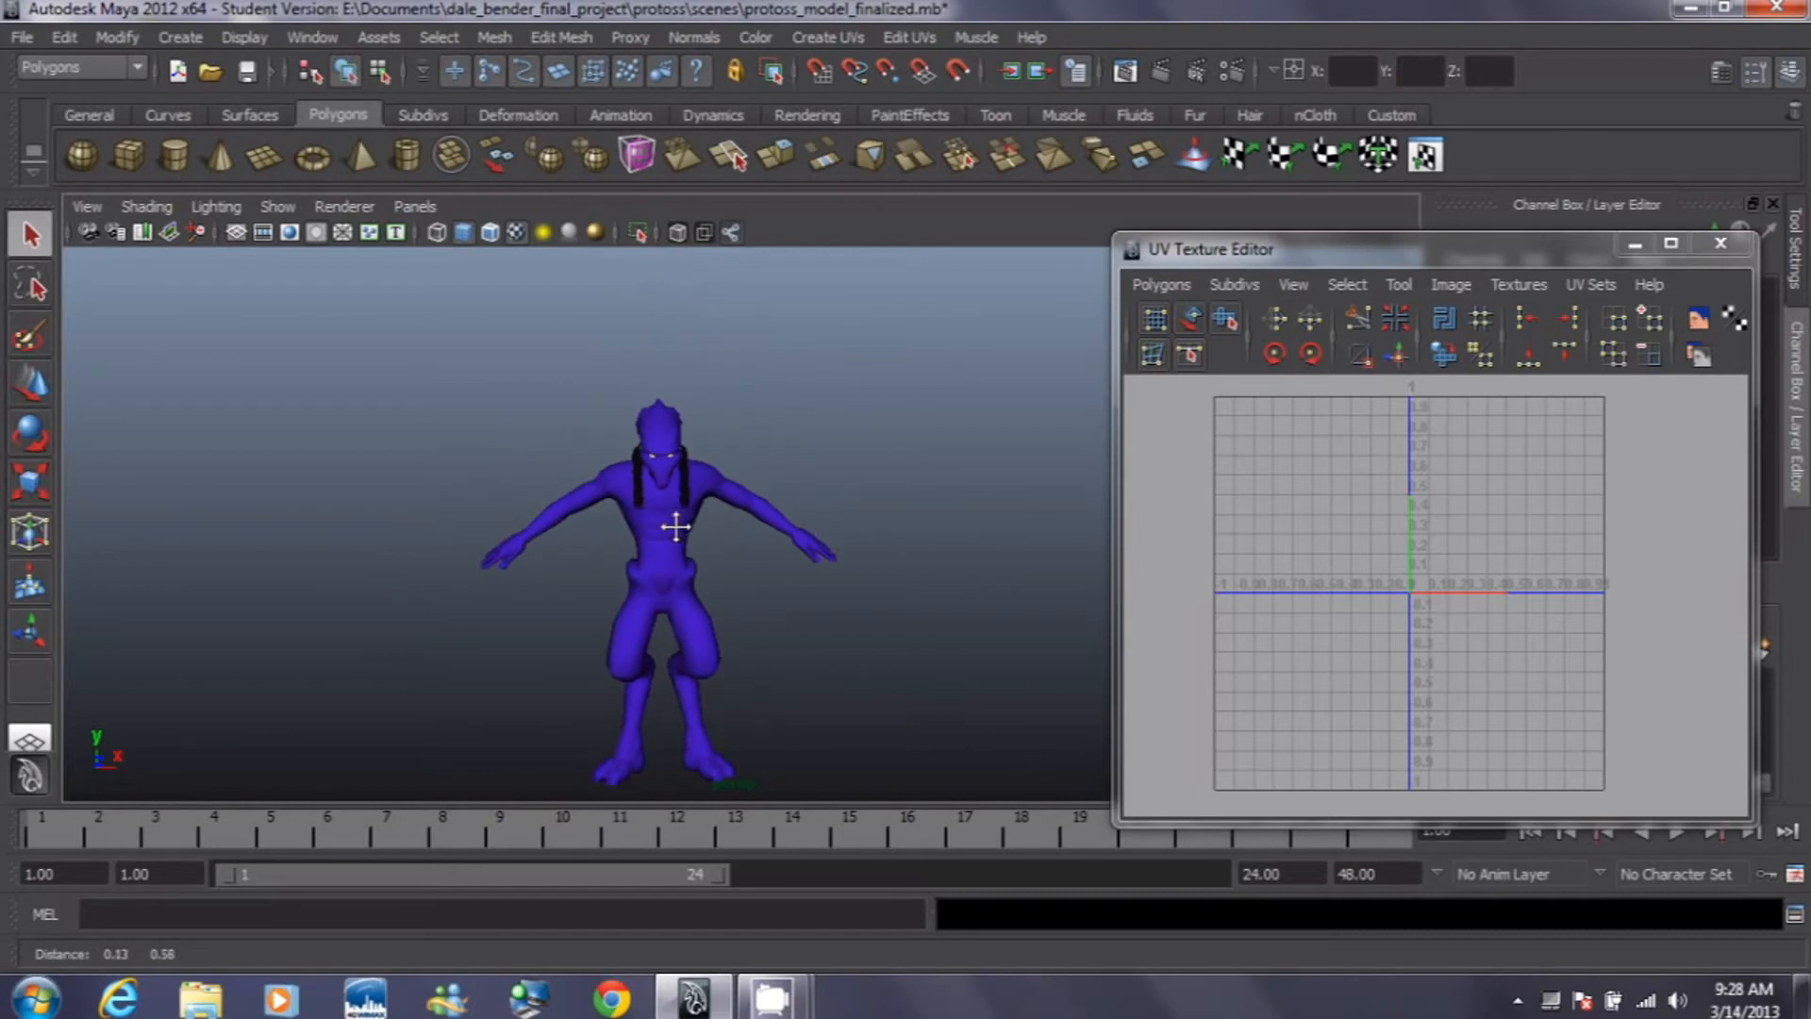
Step: Select the whole finalized character, and only its combined body mesh, to compare their UV layouts
{"action": "right_click_drag", "start_coordinate": [667, 377], "coordinate": [863, 651], "text": "alt"}
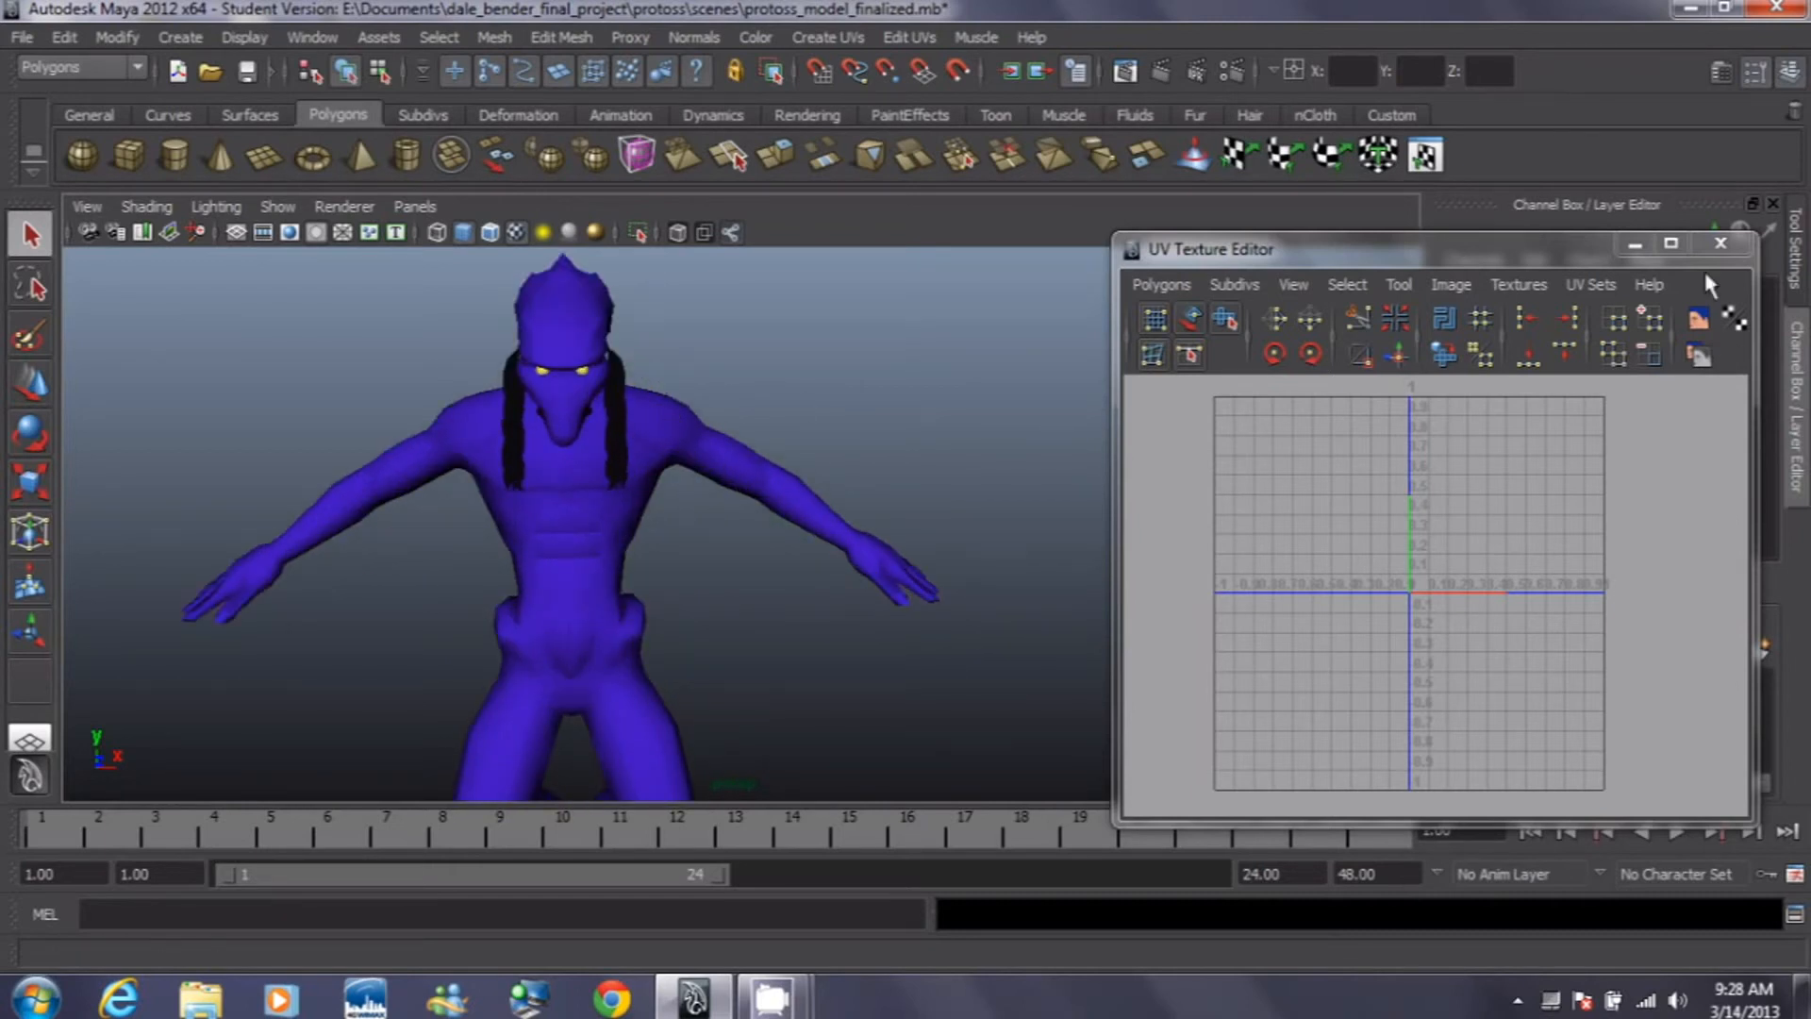
{"action": "right_click_drag", "start_coordinate": [670, 534], "coordinate": [614, 416], "text": "alt"}
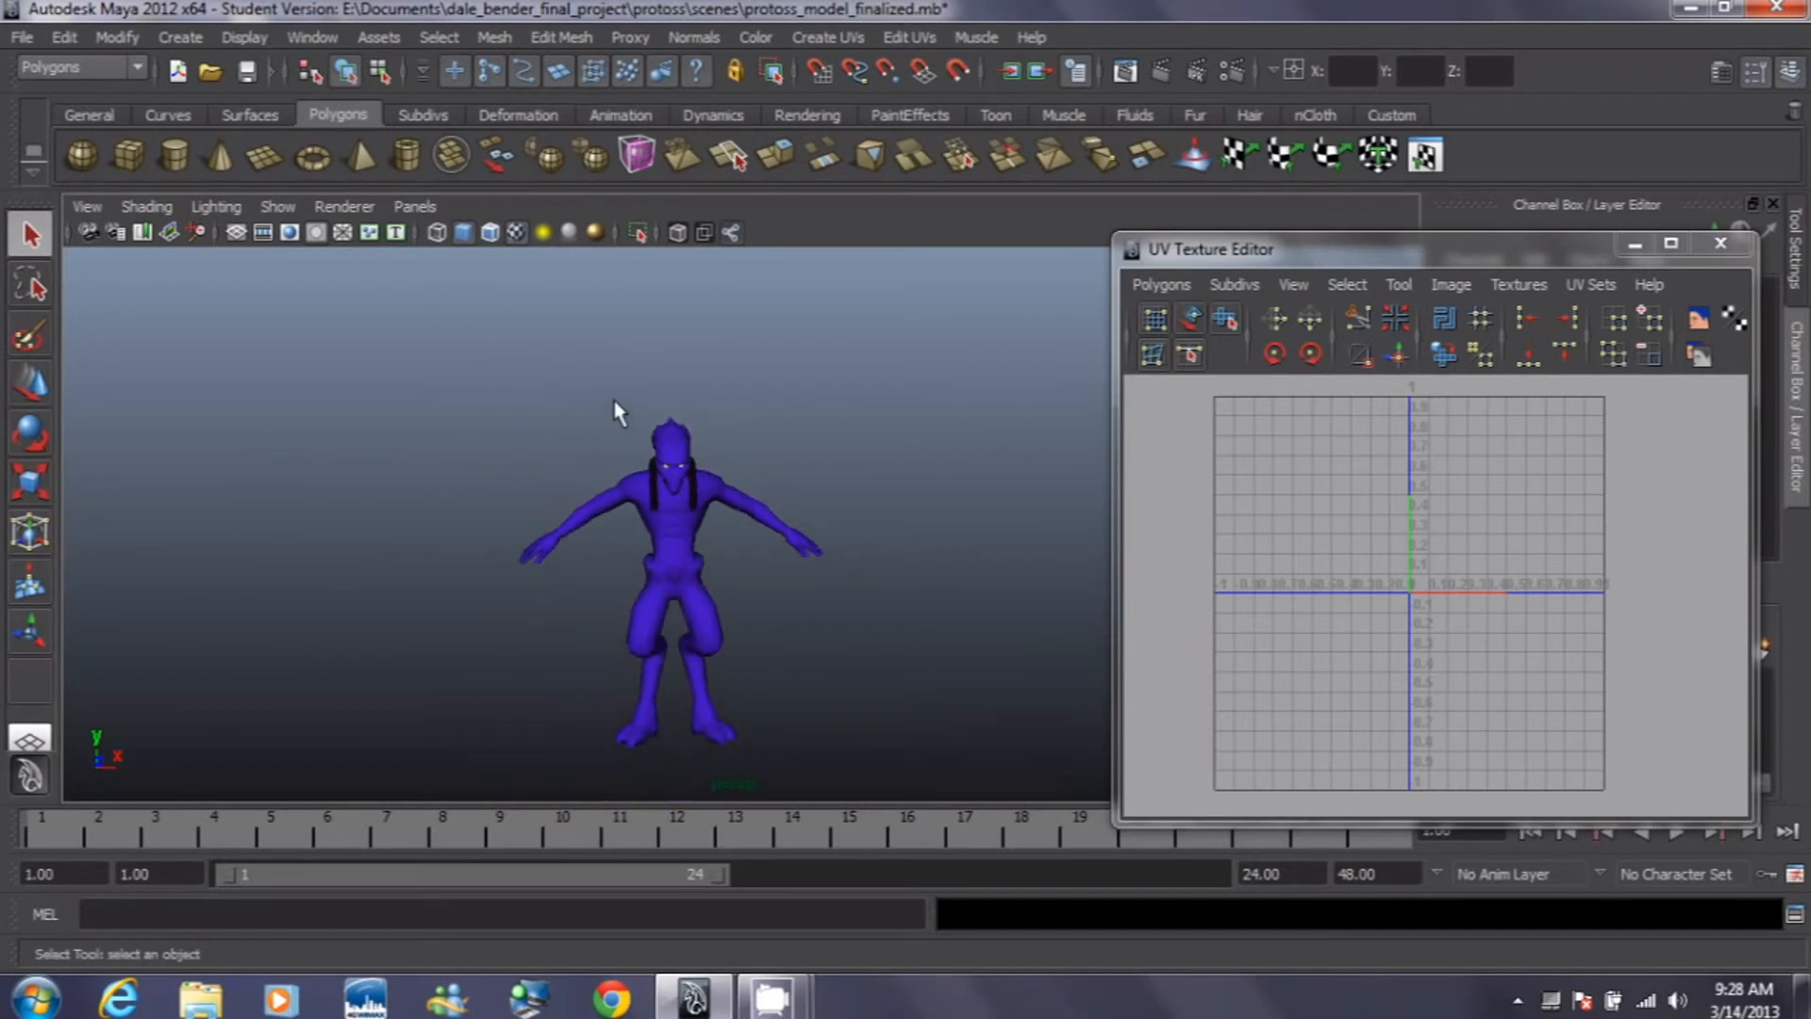
{"action": "middle_click_drag", "start_coordinate": [627, 324], "coordinate": [591, 298], "text": "alt"}
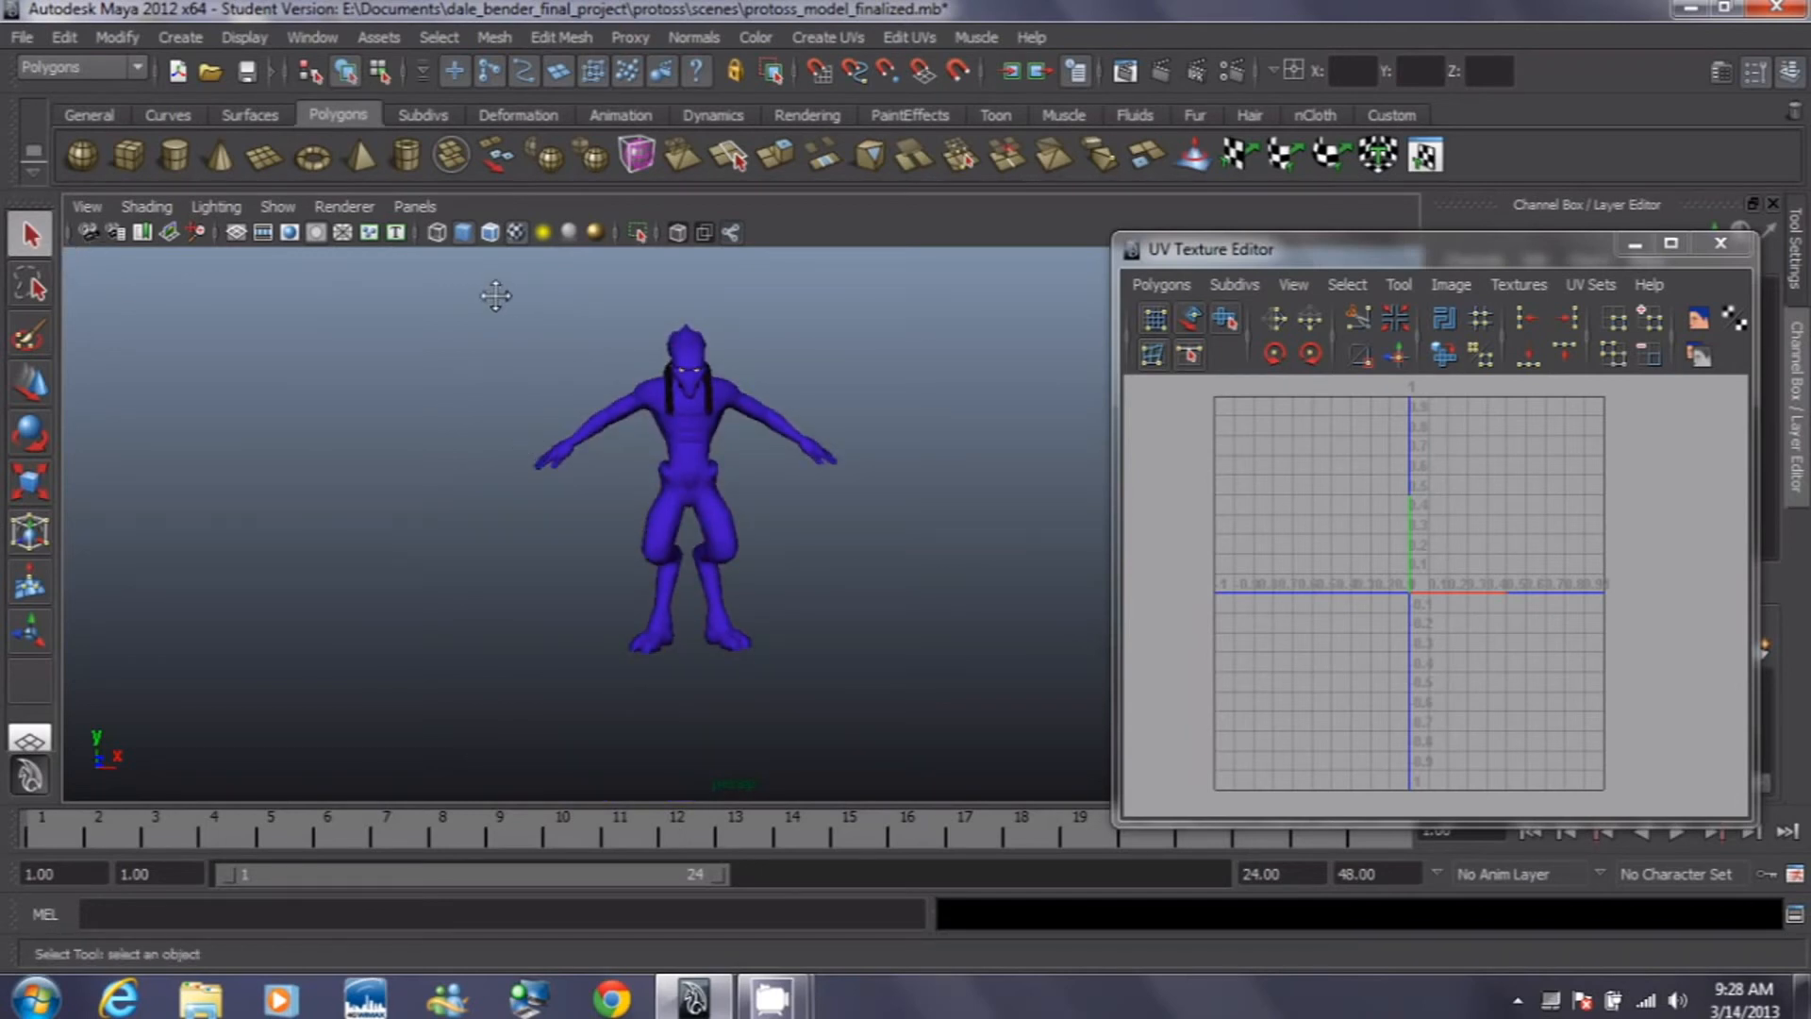
{"action": "left_click_drag", "start_coordinate": [495, 315], "coordinate": [919, 679]}
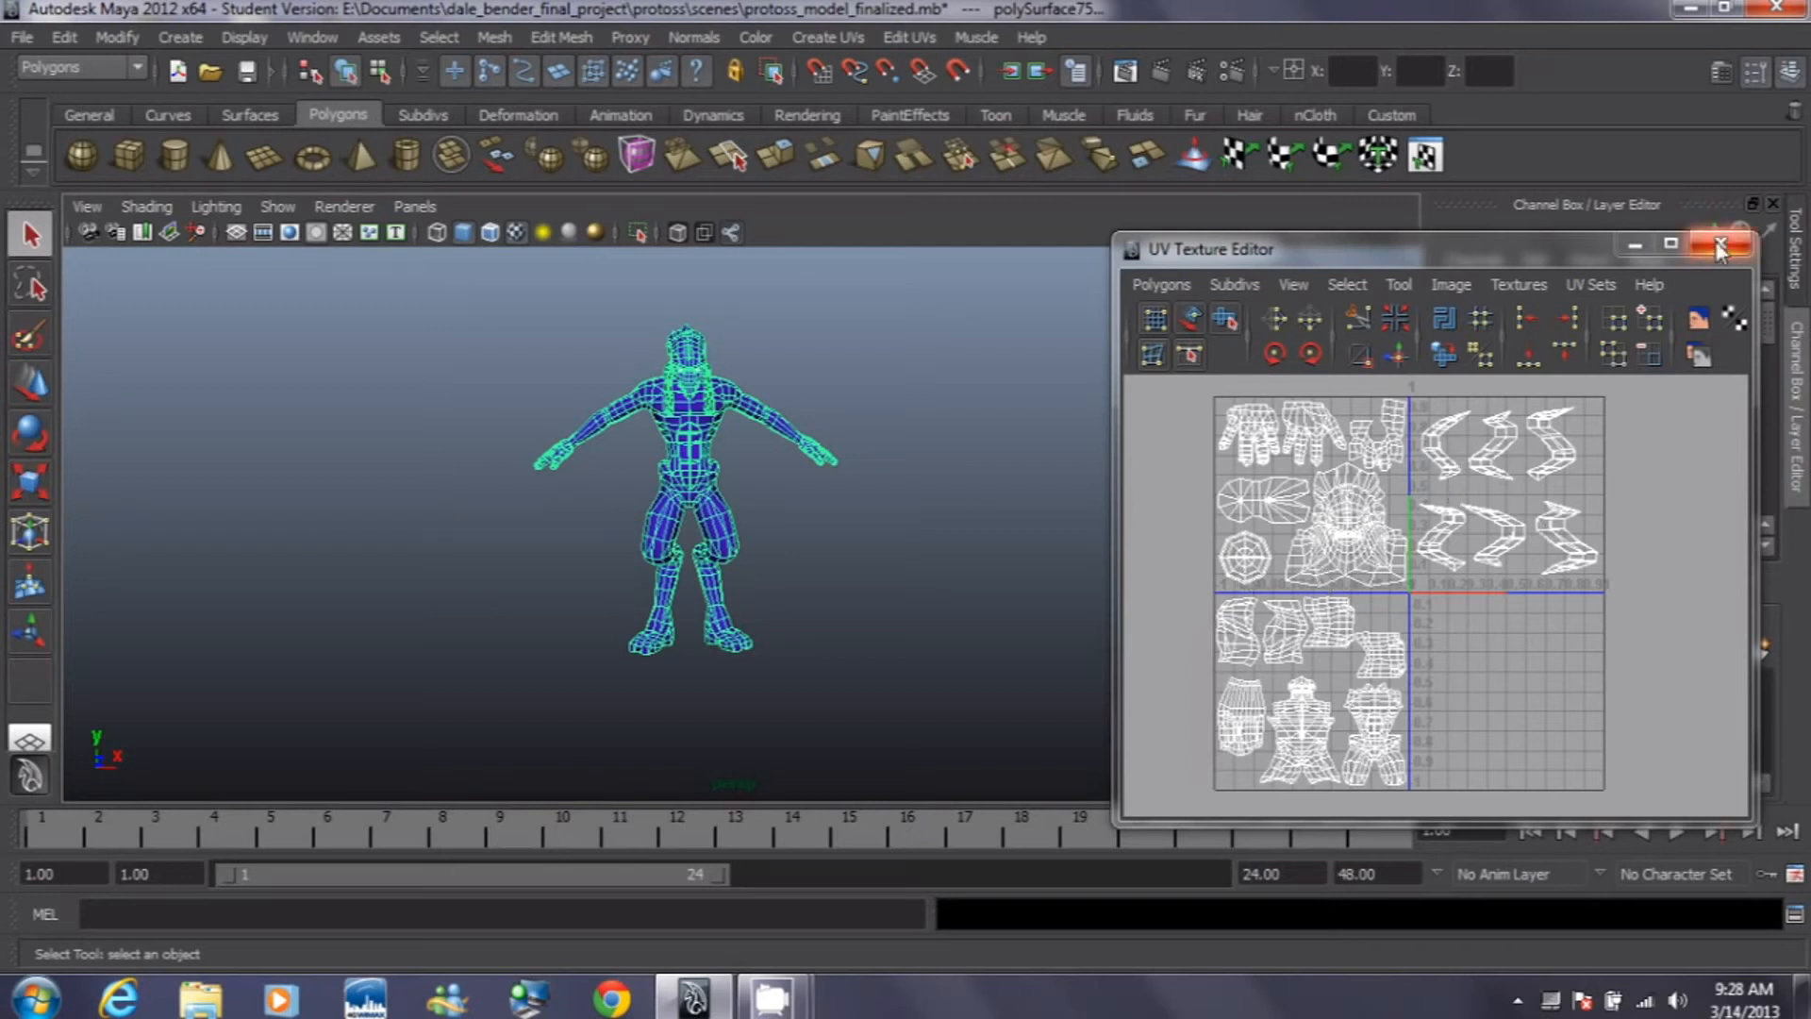
{"action": "left_click", "coordinate": [894, 534]}
{"action": "left_click", "coordinate": [670, 454]}
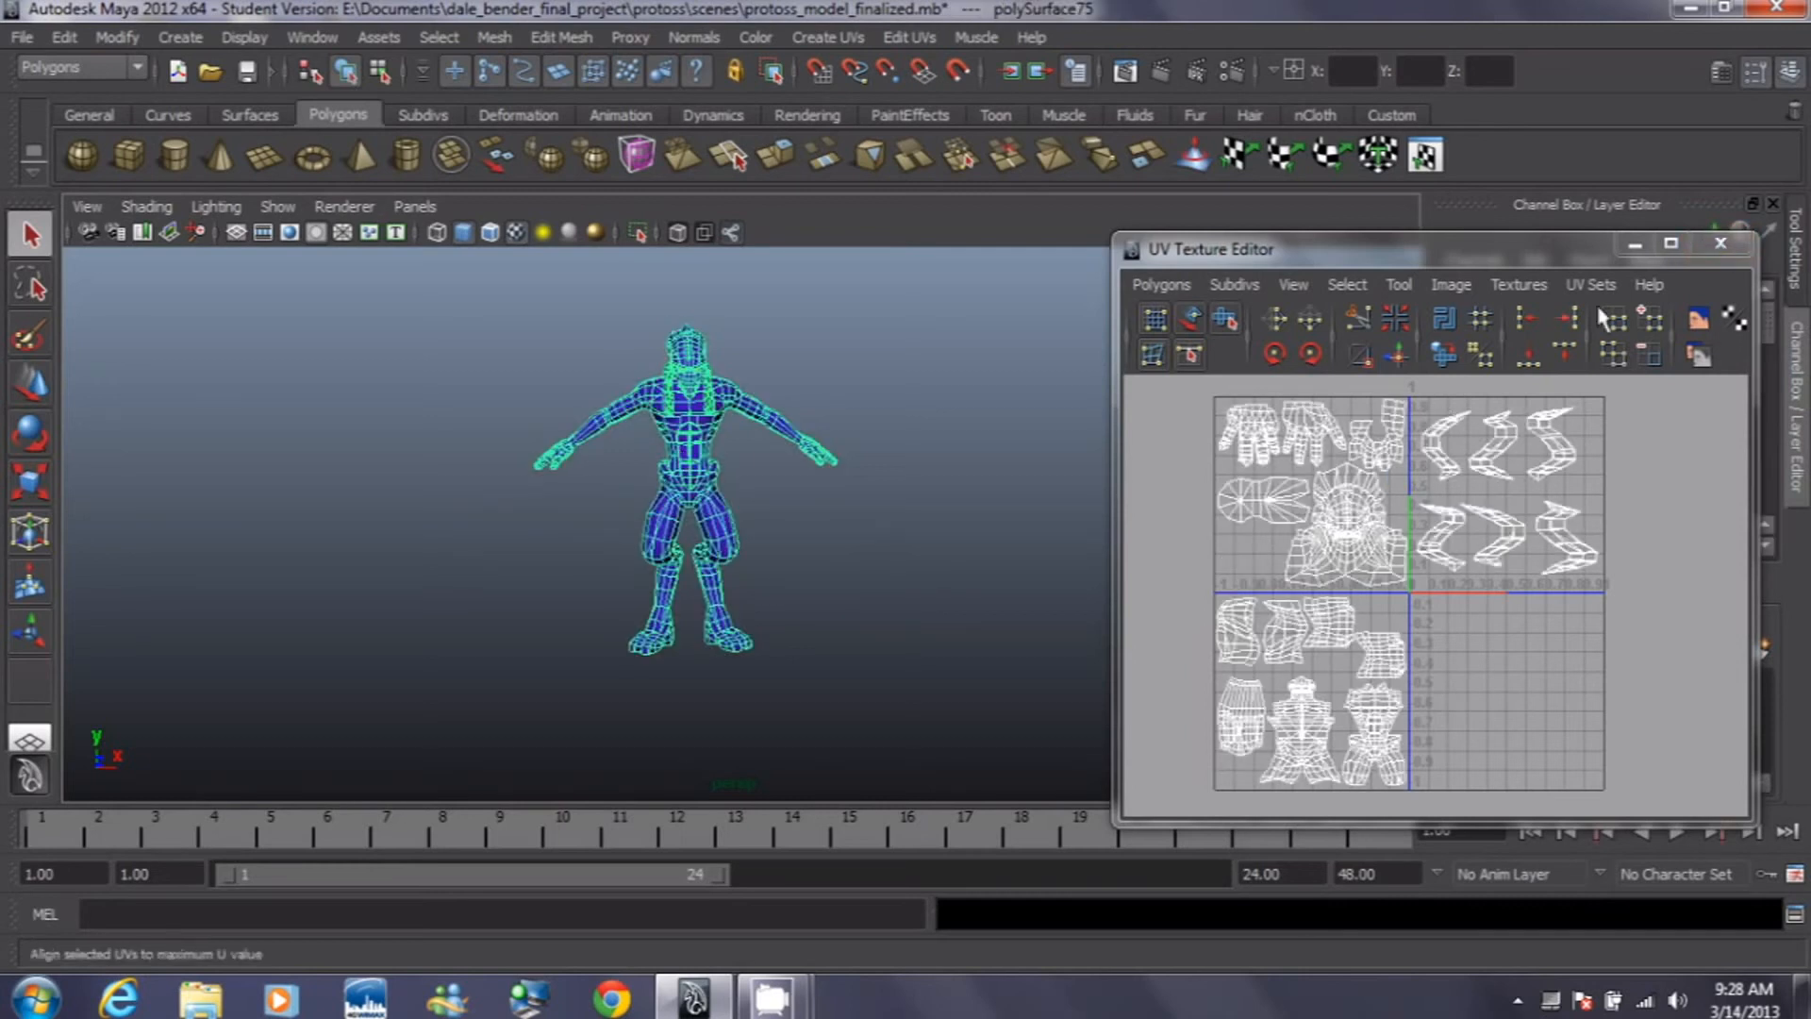
Step: Close the UV Texture Editor and examine the deselected character's face and yellow eyes up close
{"action": "left_click", "coordinate": [1719, 245]}
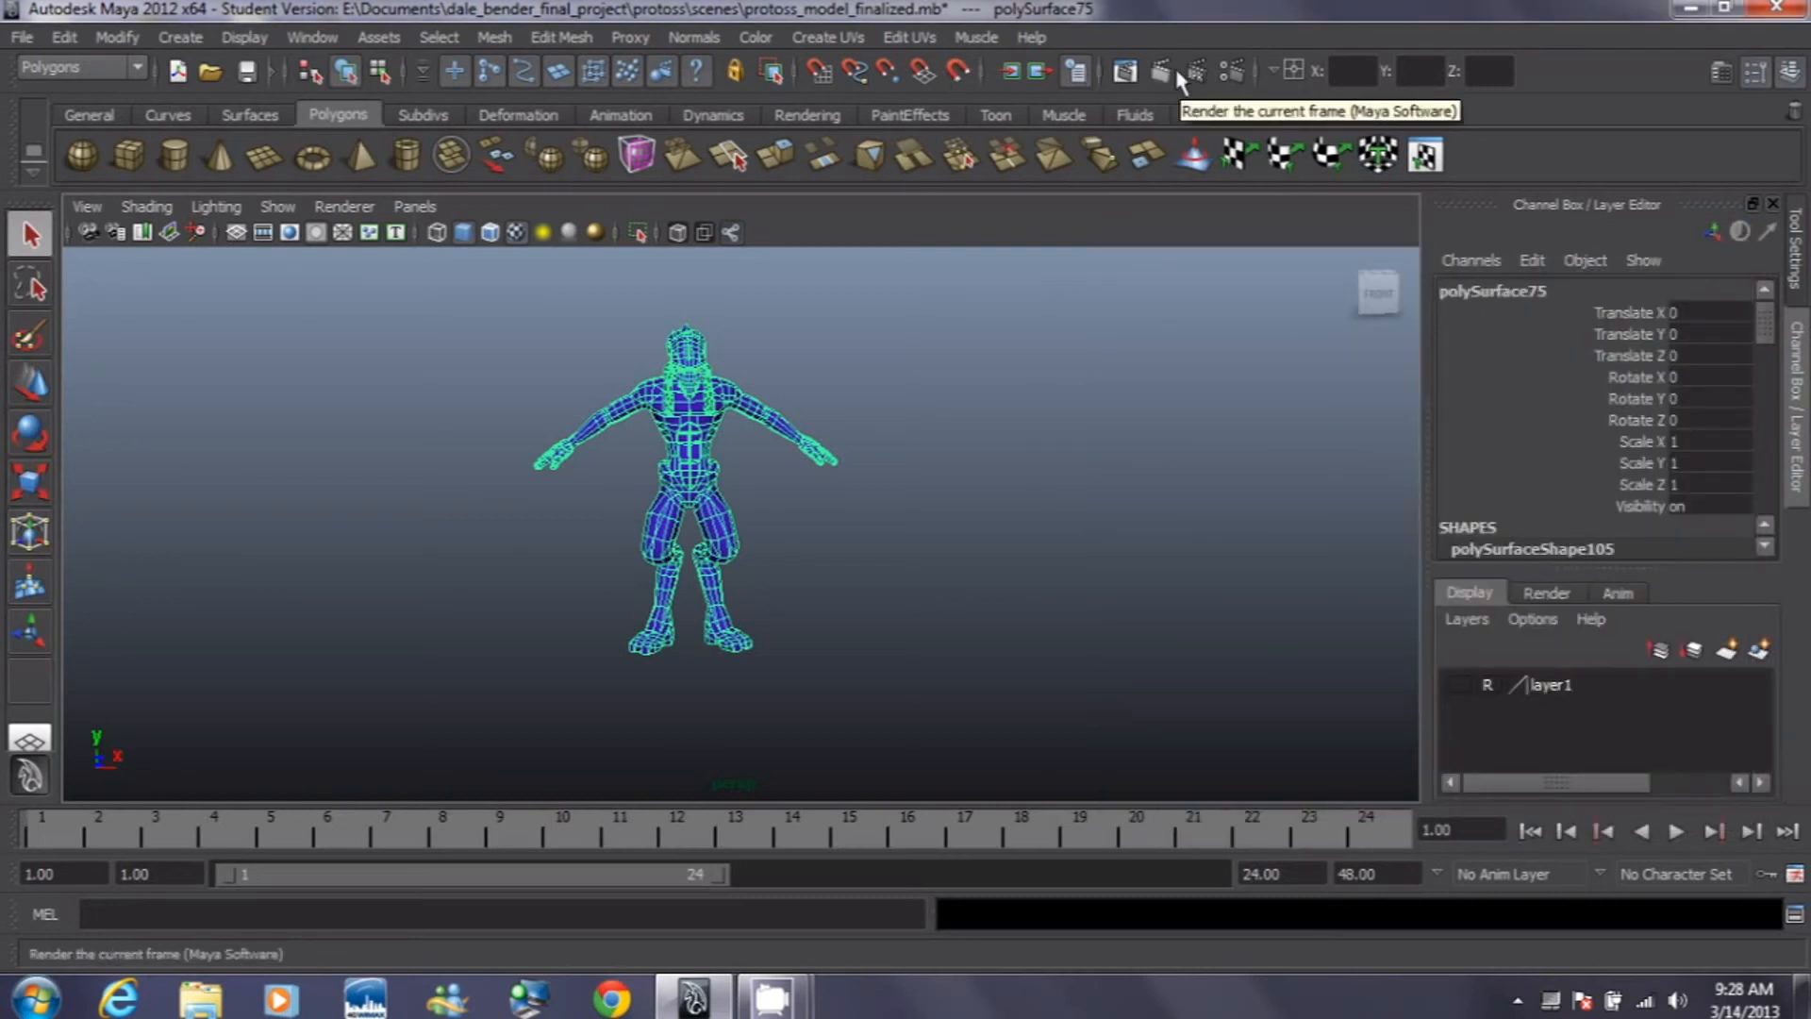
{"action": "left_click", "coordinate": [828, 513]}
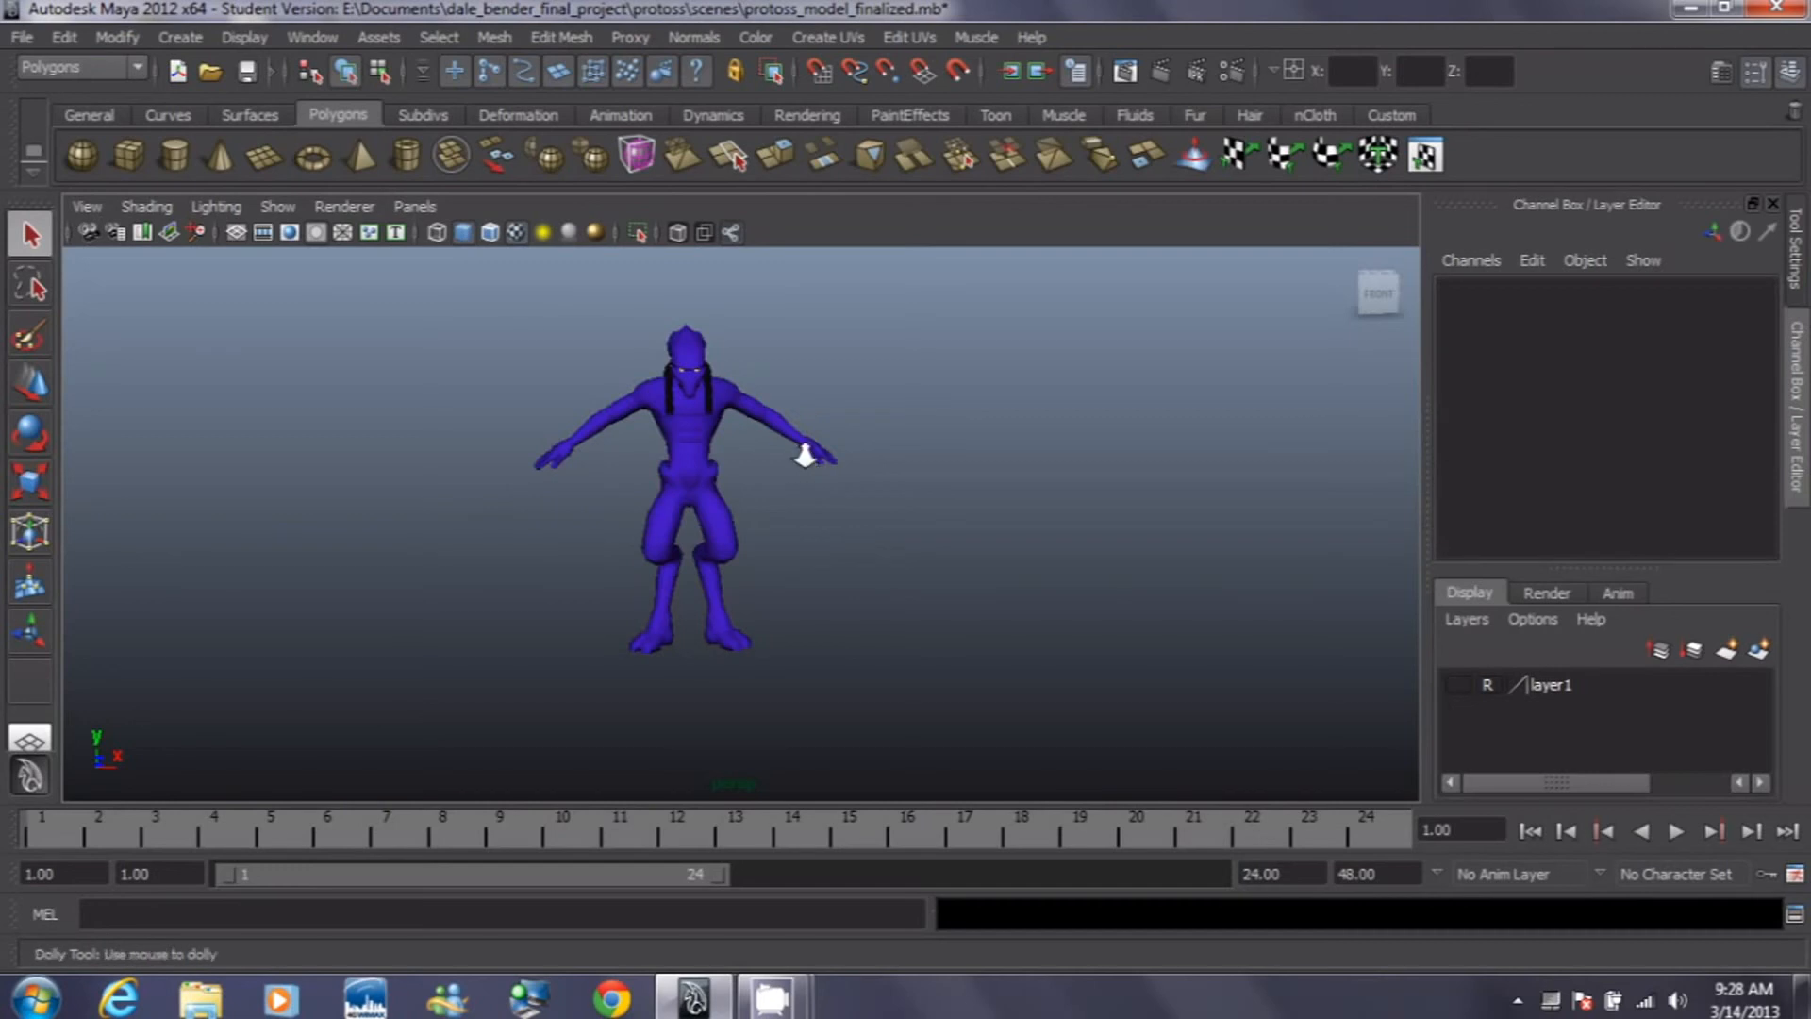
{"action": "right_click_drag", "start_coordinate": [811, 464], "coordinate": [990, 812], "text": "alt"}
{"action": "middle_click_drag", "start_coordinate": [715, 352], "coordinate": [967, 813], "text": "alt"}
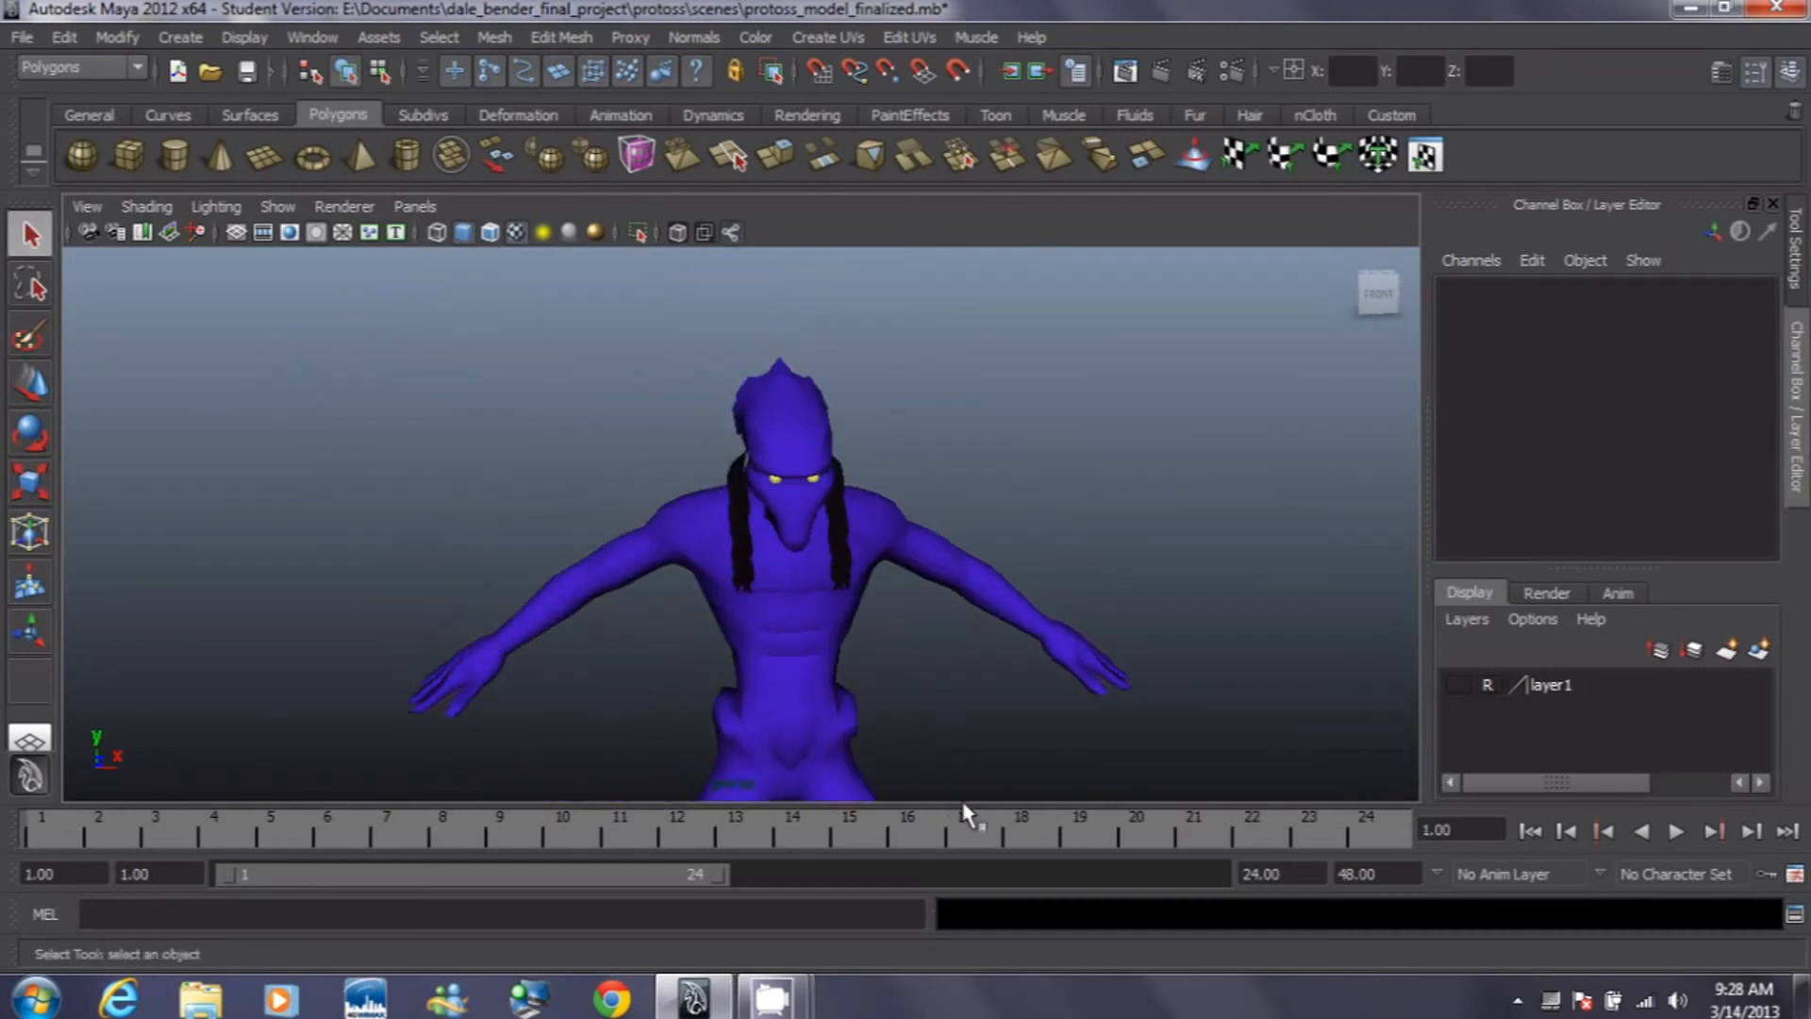
{"action": "right_click_drag", "start_coordinate": [1047, 651], "coordinate": [1121, 688], "text": "alt"}
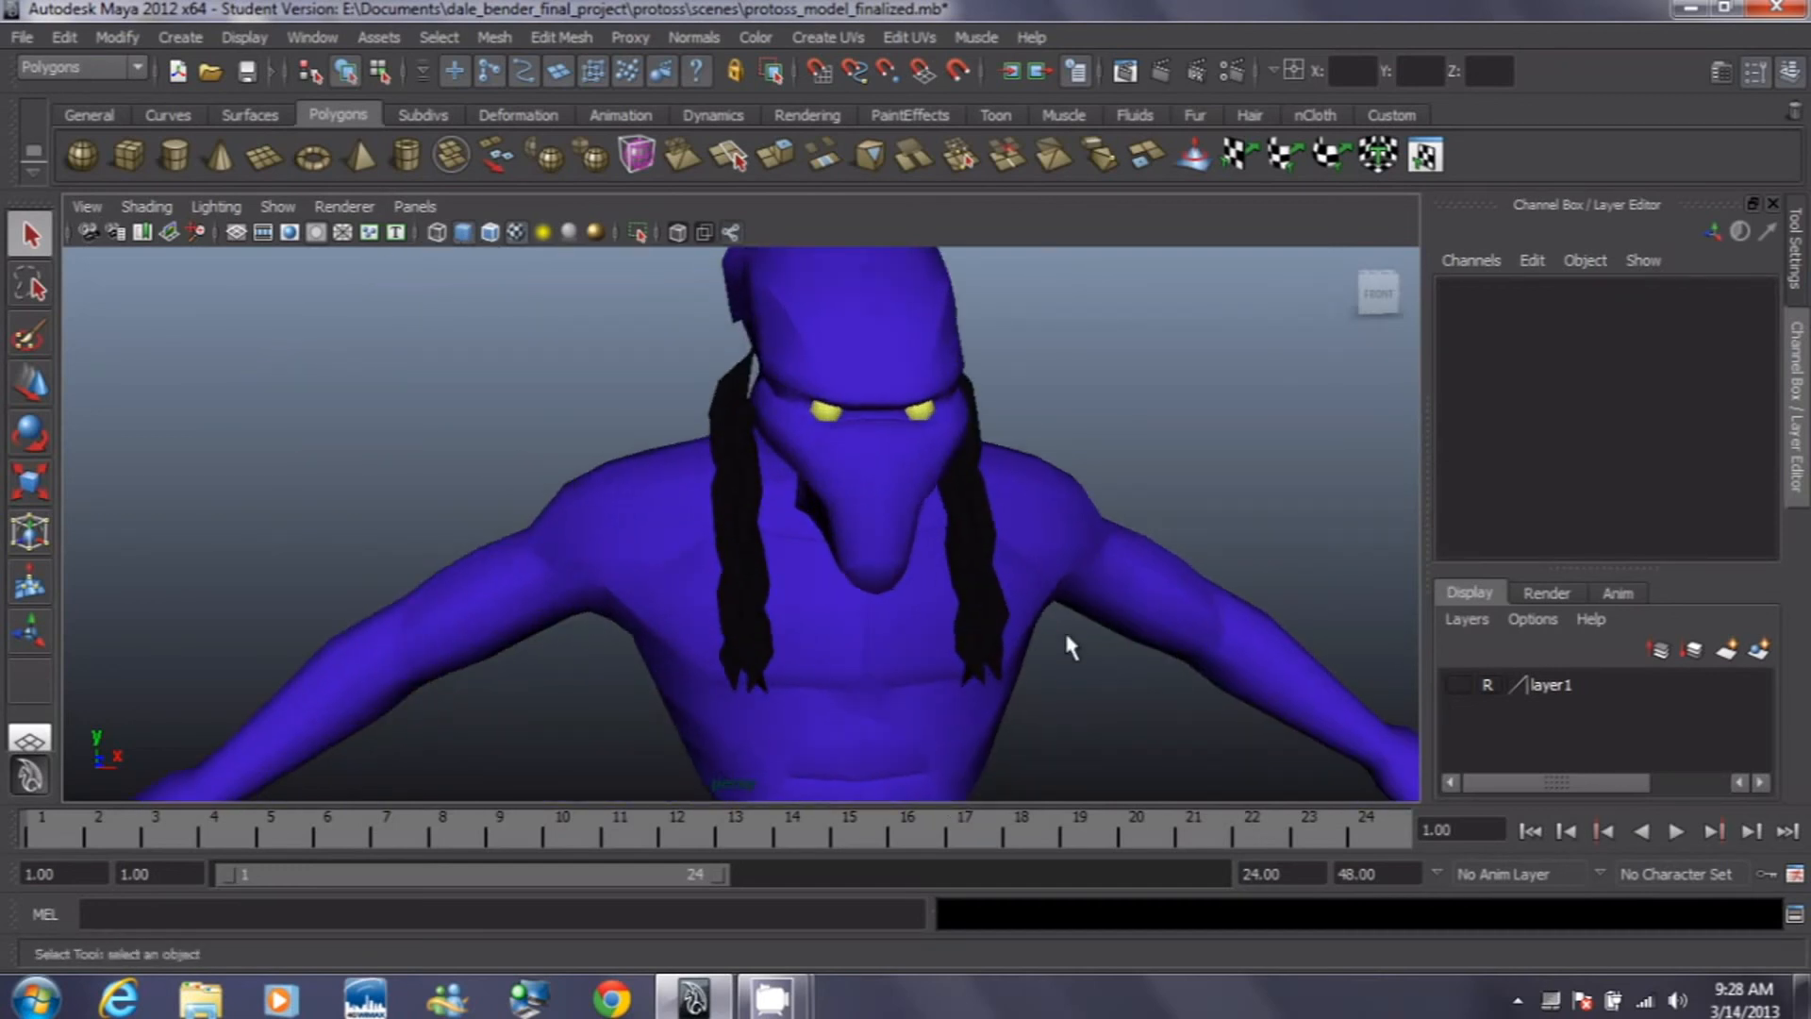
{"action": "middle_click_drag", "start_coordinate": [1033, 656], "coordinate": [954, 679], "text": "alt"}
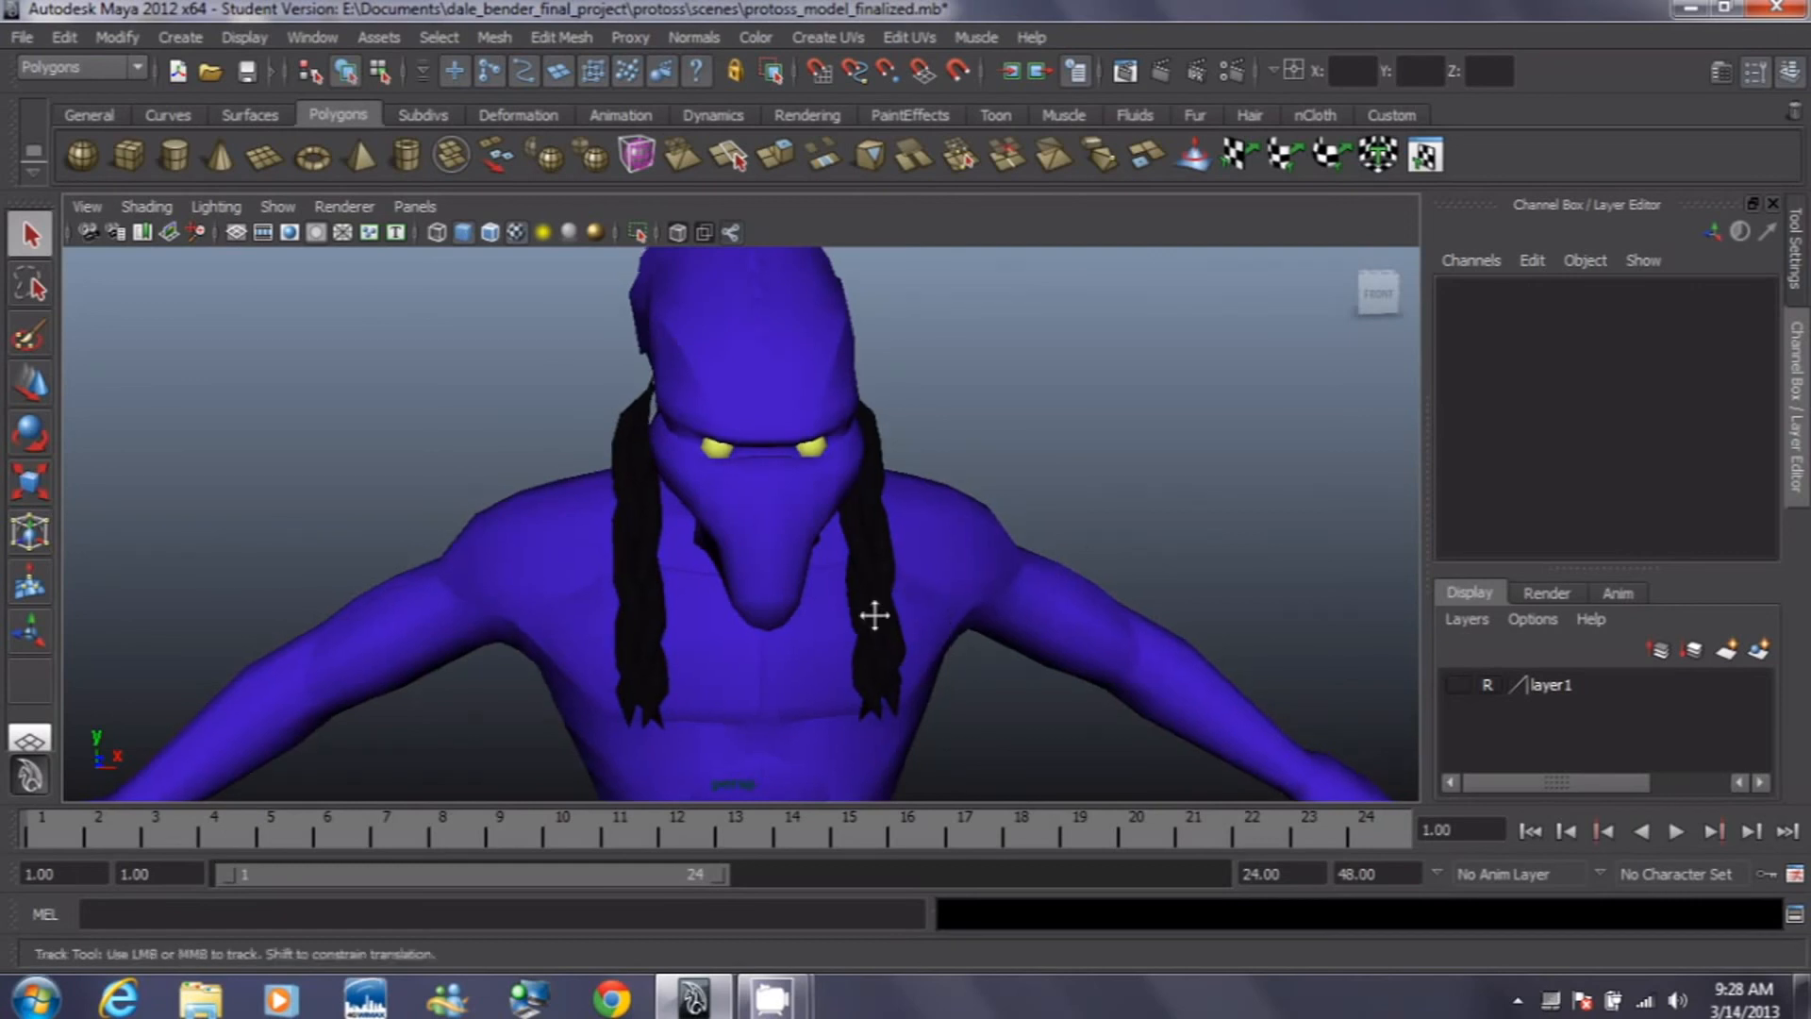
{"action": "middle_click_drag", "start_coordinate": [873, 614], "coordinate": [845, 647], "text": "alt"}
{"action": "right_click_drag", "start_coordinate": [853, 473], "coordinate": [1172, 758], "text": "alt"}
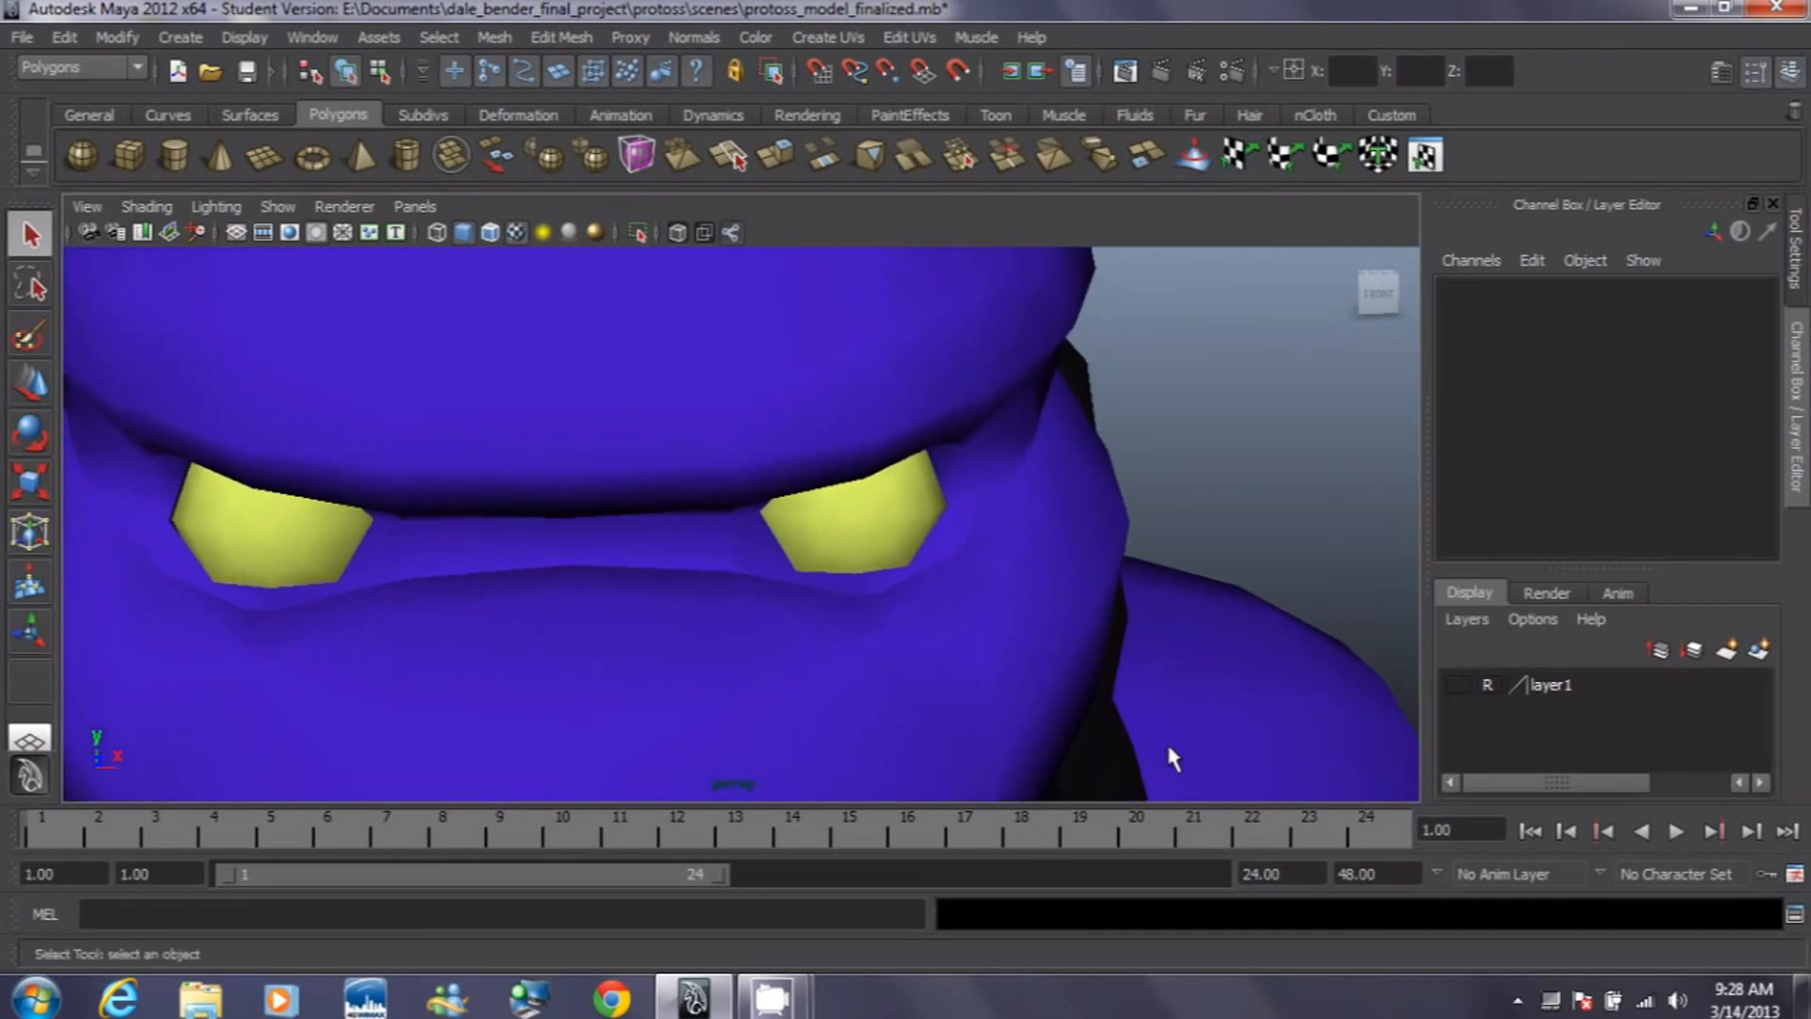
Step: Exit the program without saving the changes to protoss_model_finalized.mb
{"action": "left_click", "coordinate": [1795, 12]}
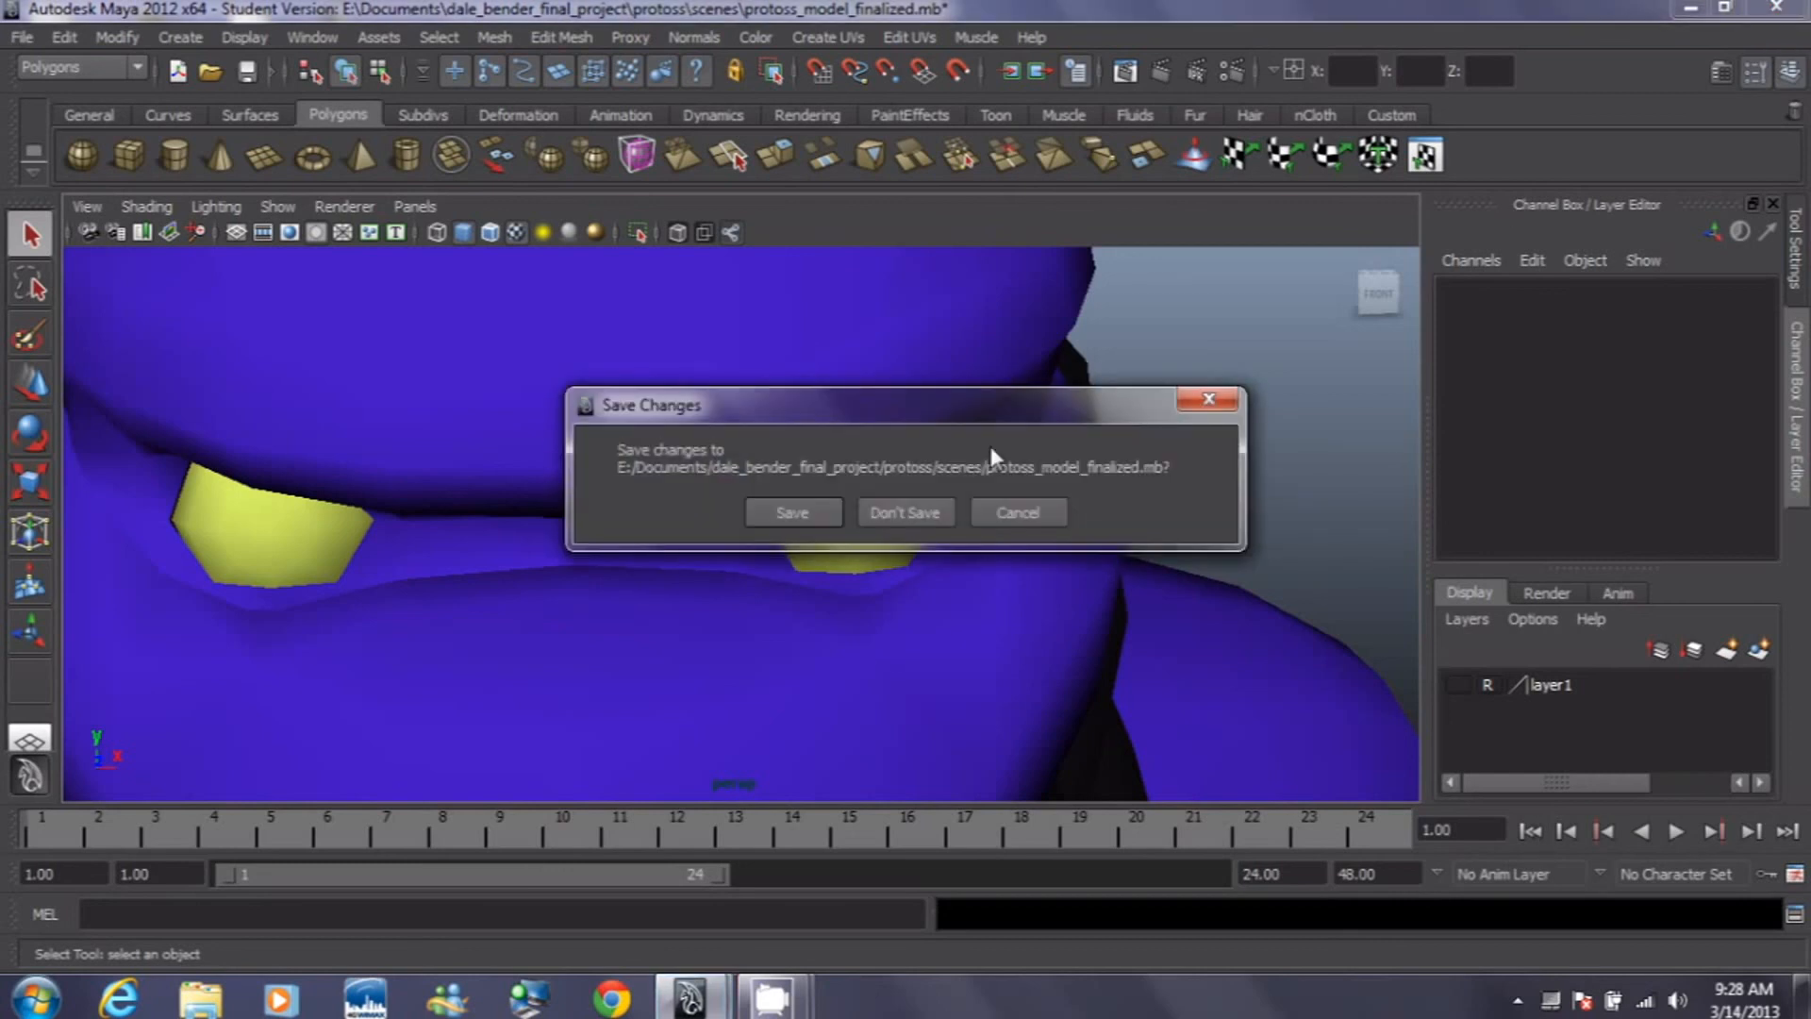
{"action": "left_click", "coordinate": [934, 514]}
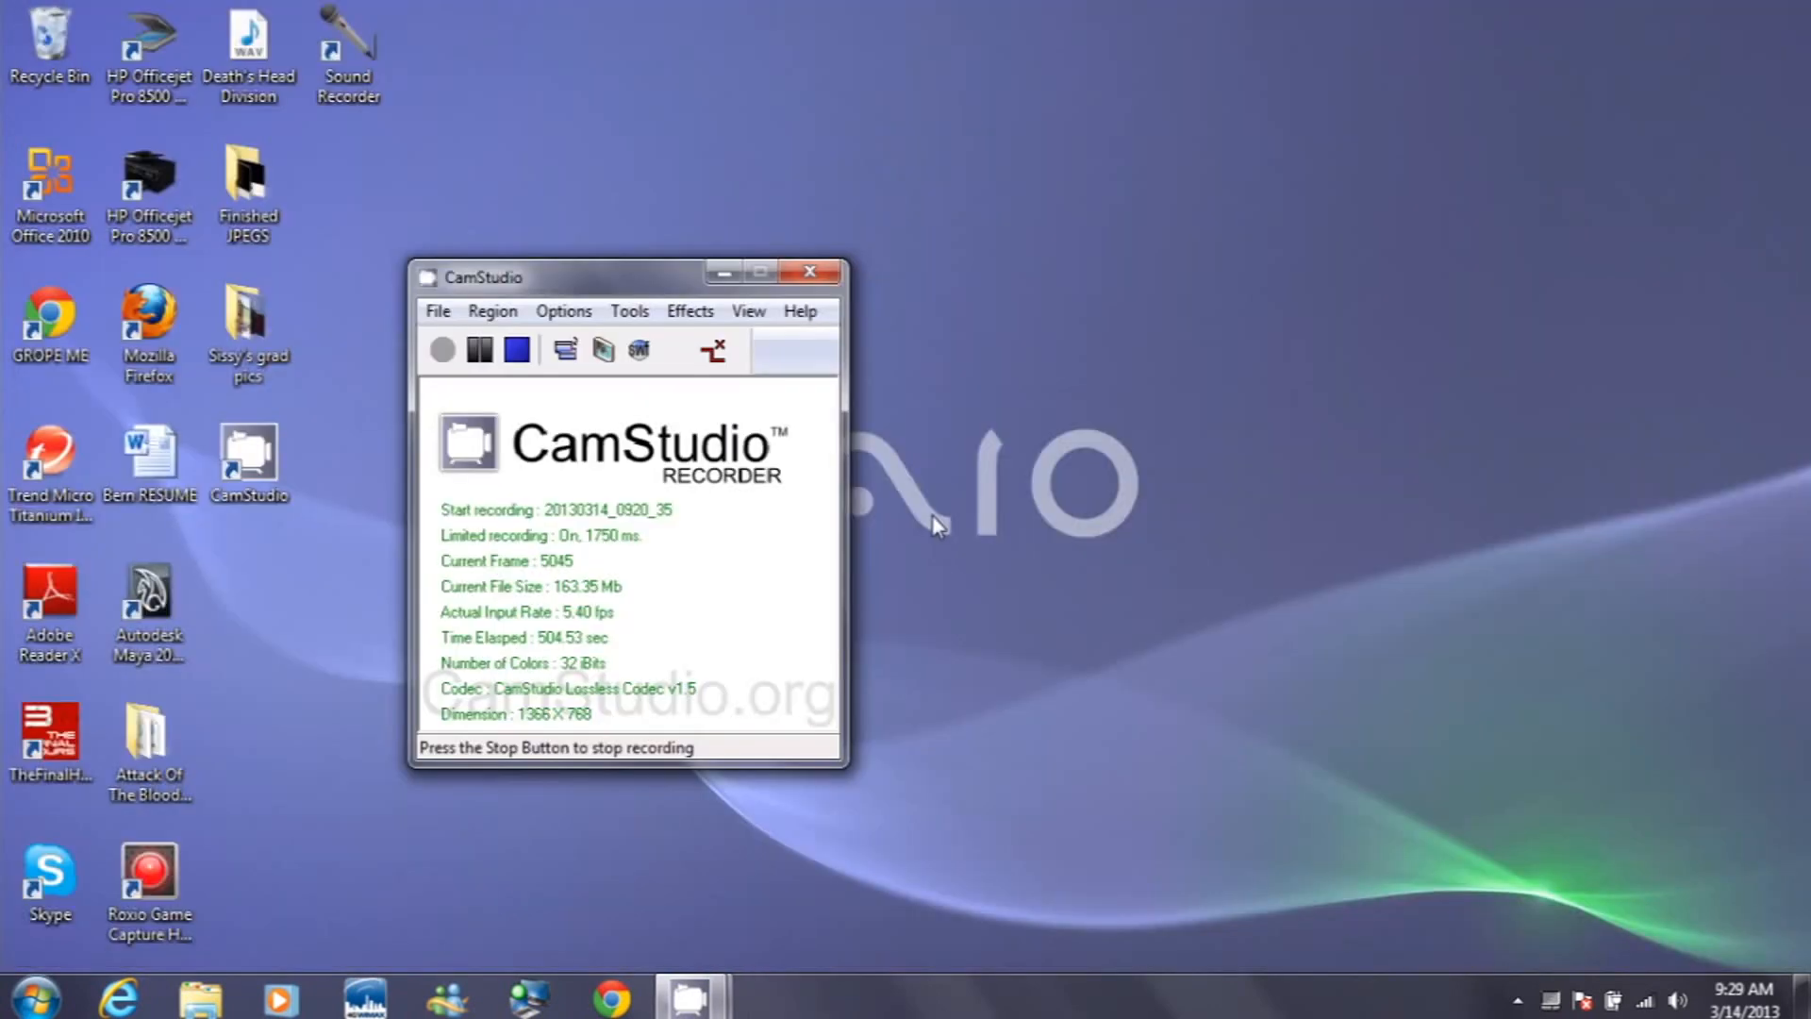